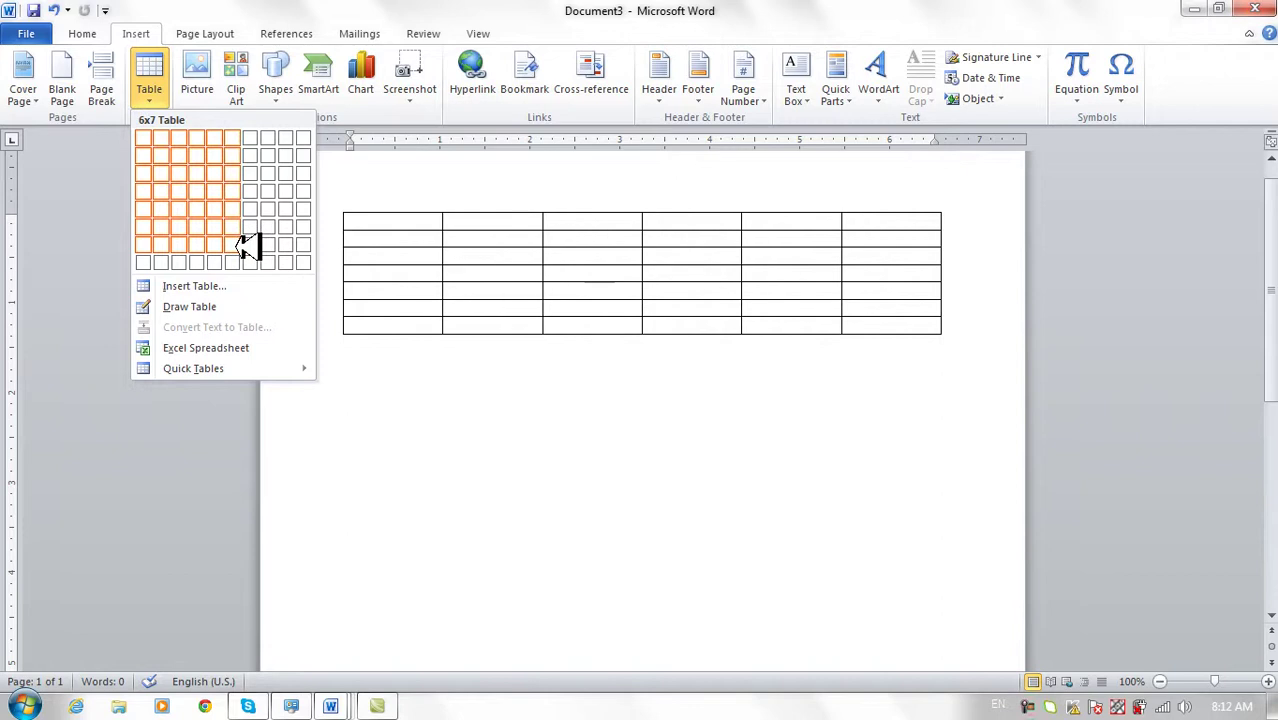
Step: Insert a 6x7 table and enter the headers Name, Position, Salary, Overtime and Total in its first row
left_click(238, 246)
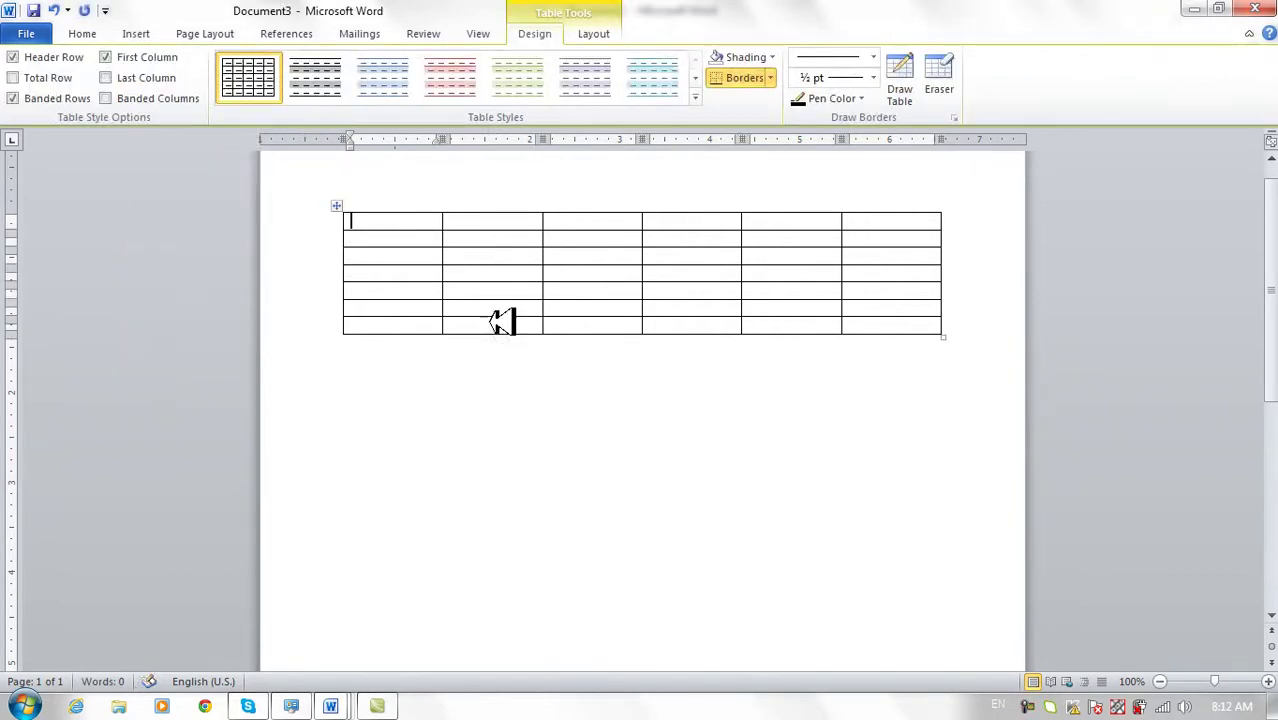
key("Tab")
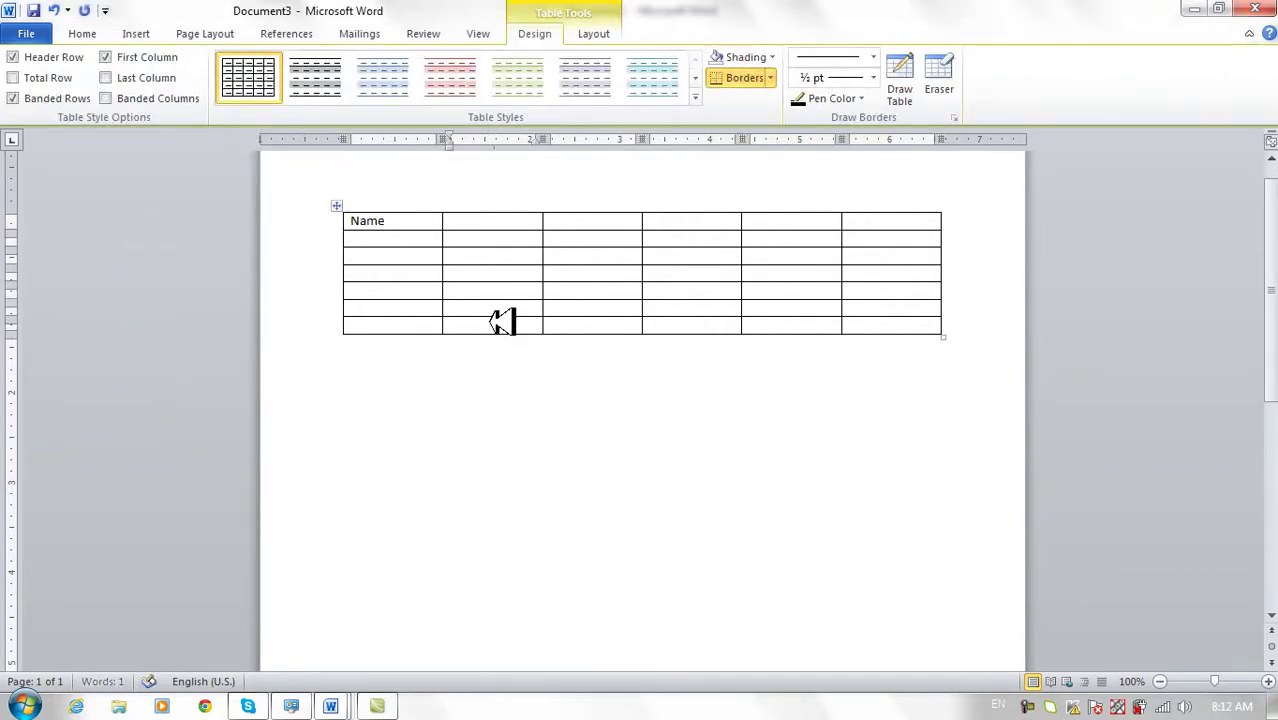
type("position")
key("Tab")
type("salary")
key("Tab")
type("o")
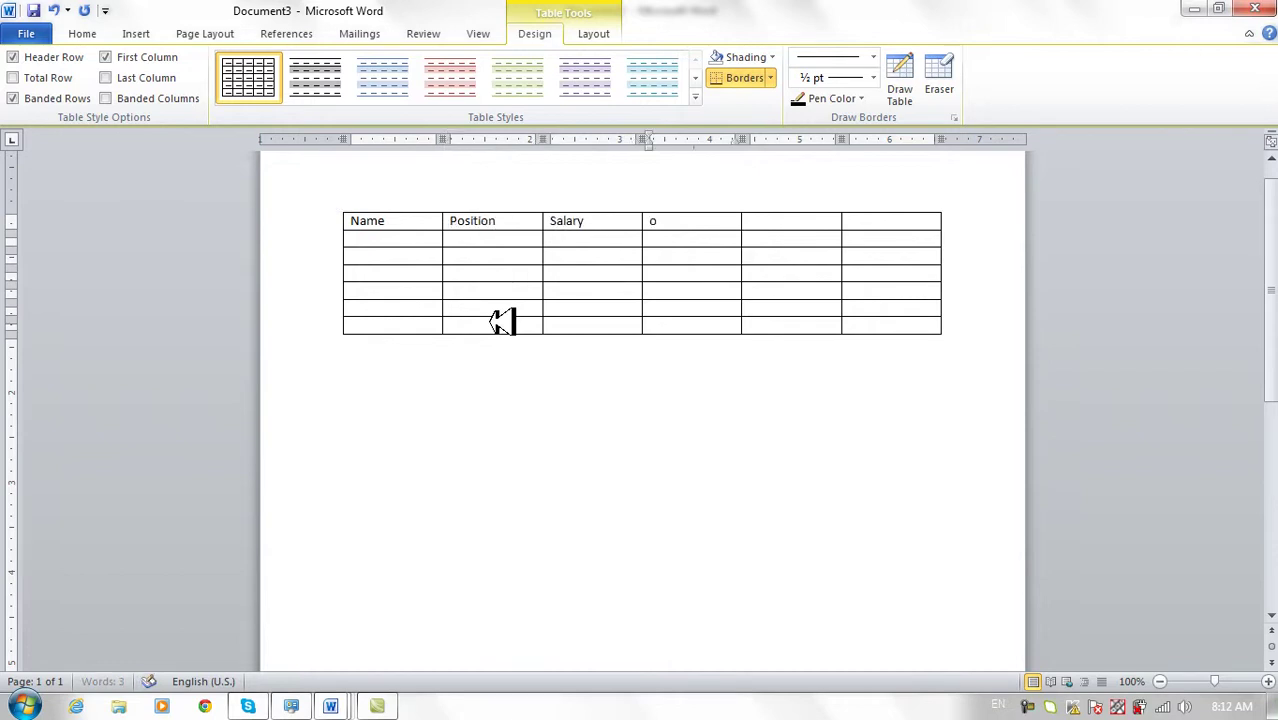
type("vertime")
key("Tab")
type("total")
key("Tab")
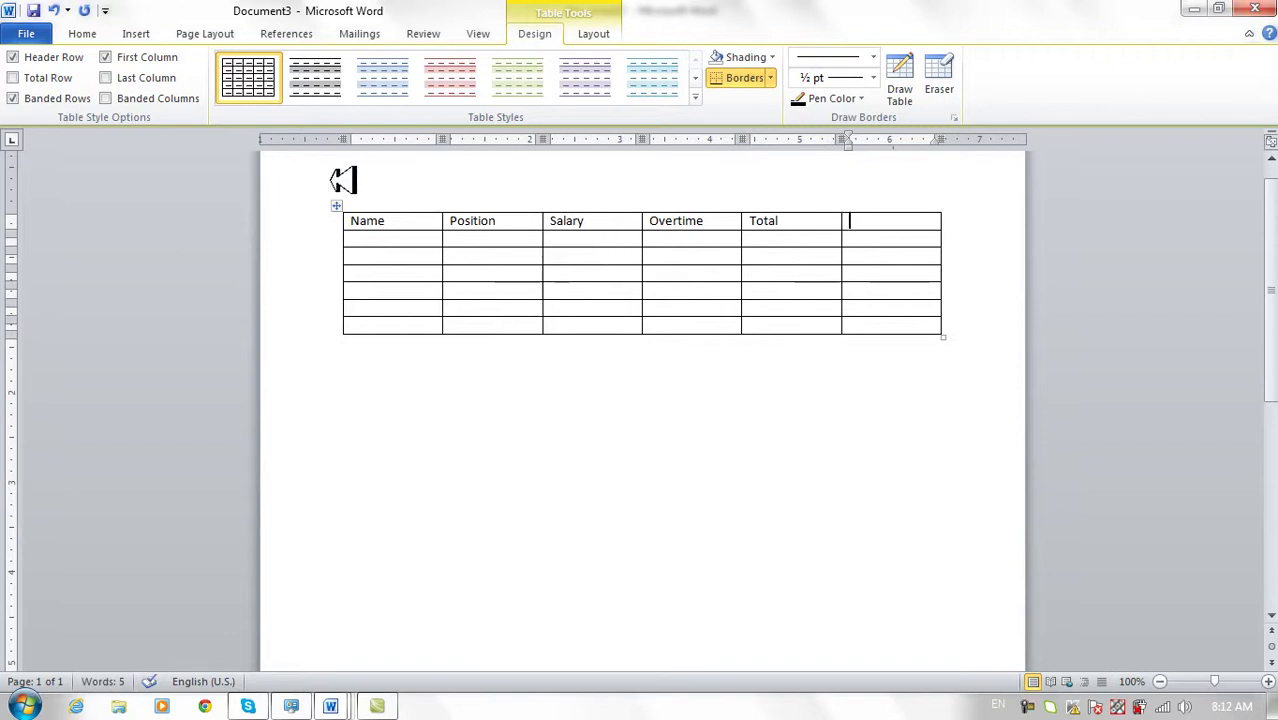
Step: Delete the table's empty sixth column, after Total
left_click(591, 38)
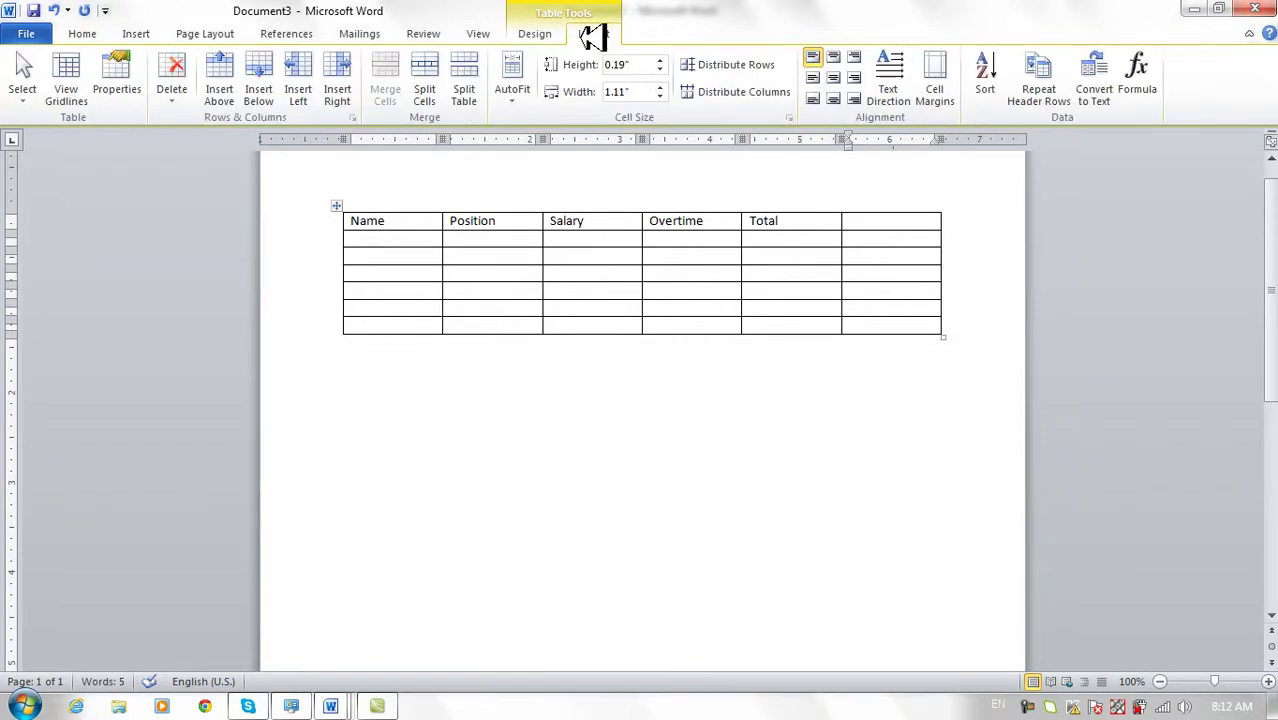
left_click(170, 88)
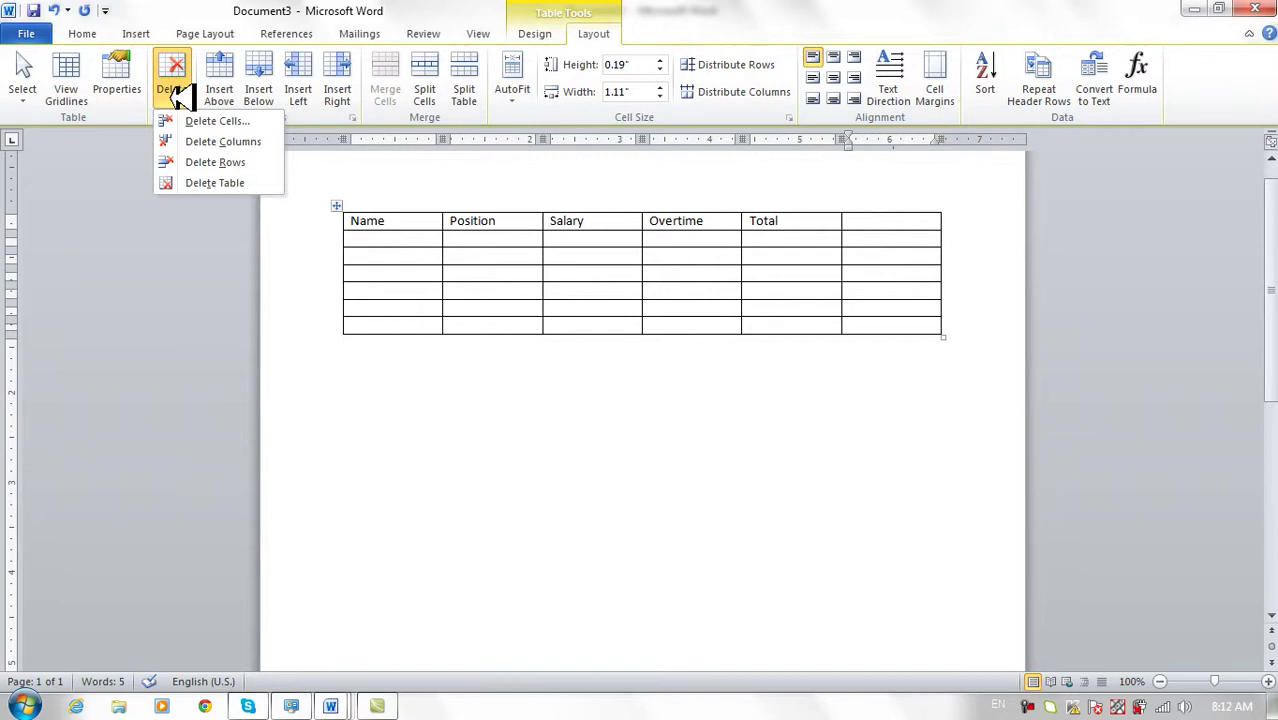
left_click(228, 142)
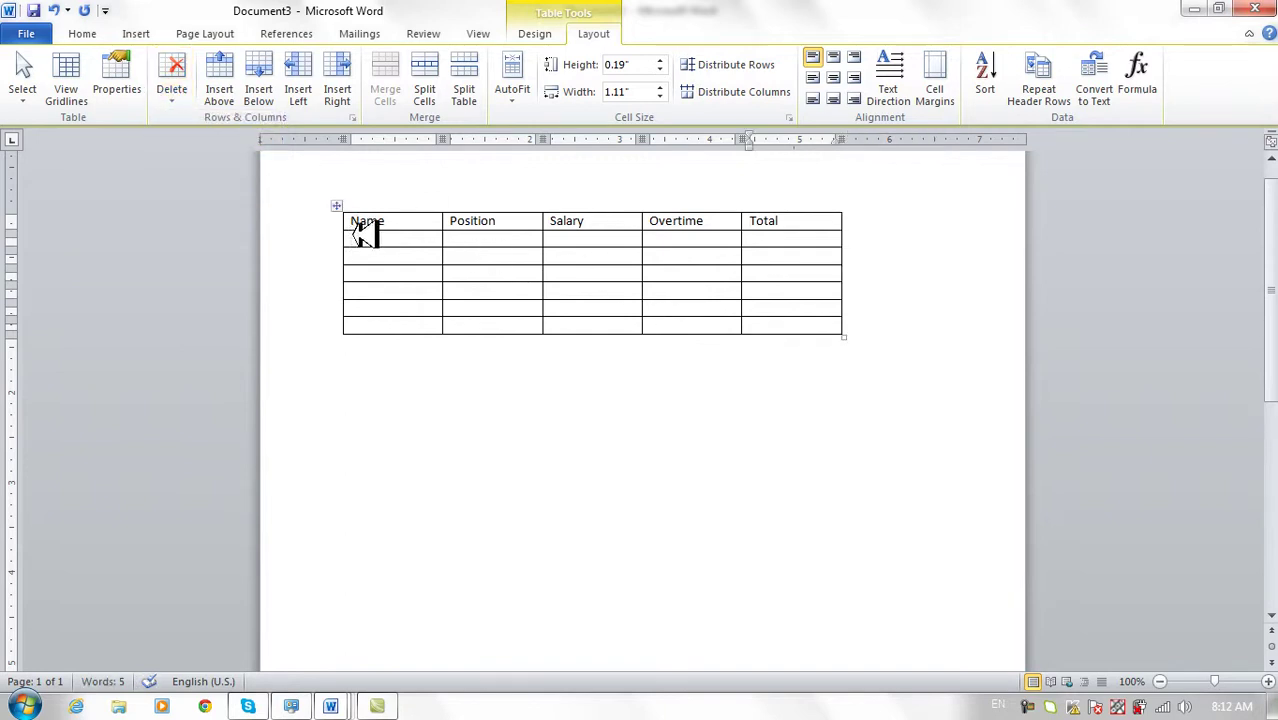
Step: Enter five people's first names in the rows below the Name header
left_click(363, 238)
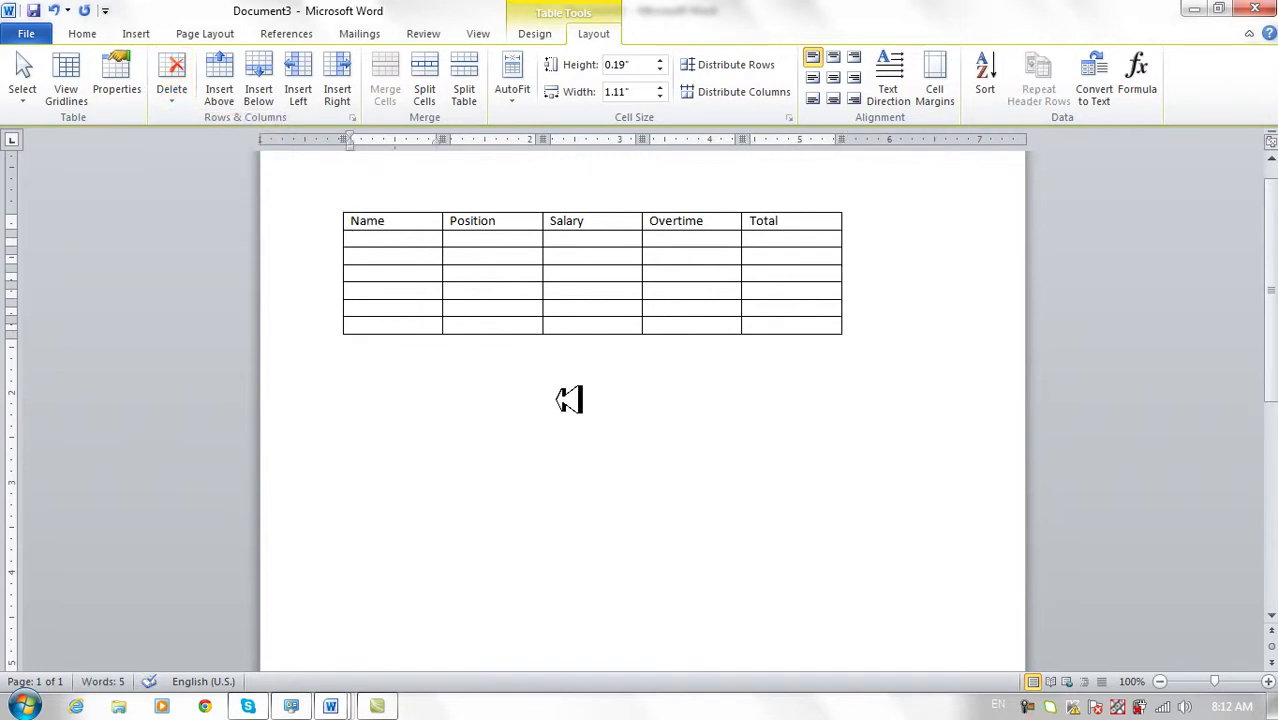
type("ahmad")
key("Down")
type("alii")
key("Down")
type("ghafor")
key("Down")
type("rah")
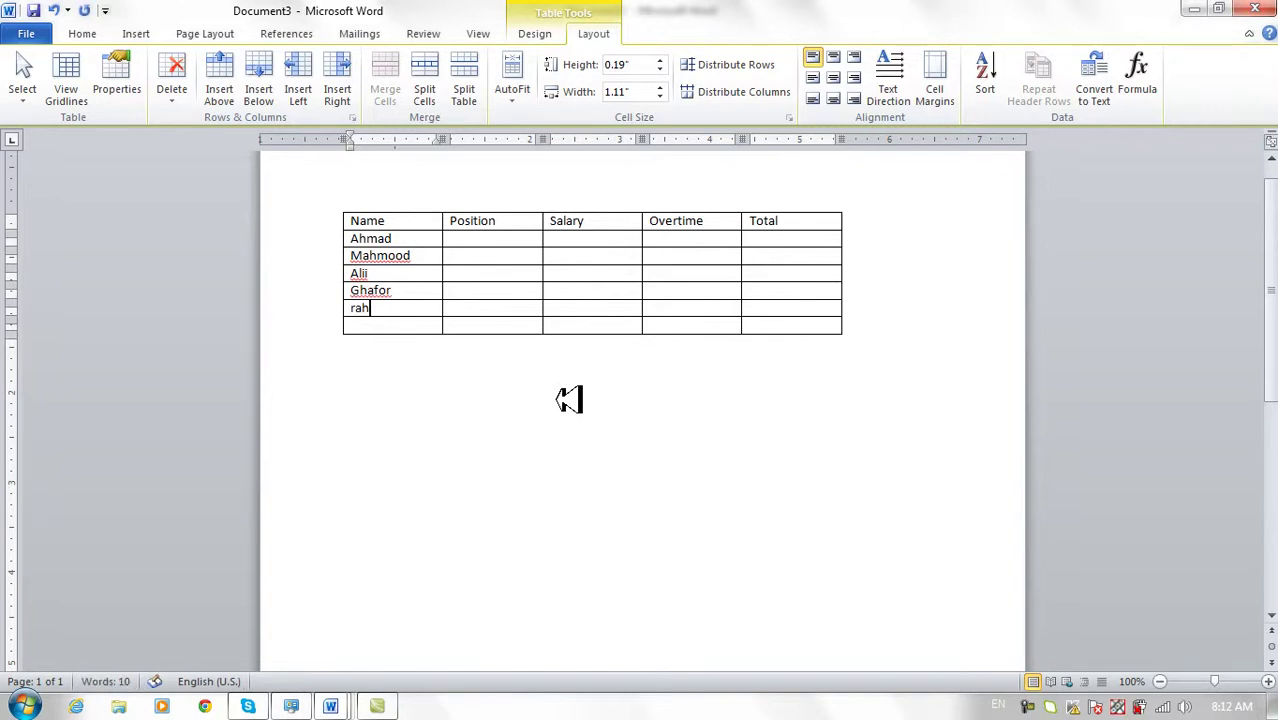
type("man")
Step: Fill the first three data rows with positions Doctor, Engineer and Finance and salaries 1000, 2000 and 3000
key("Tab")
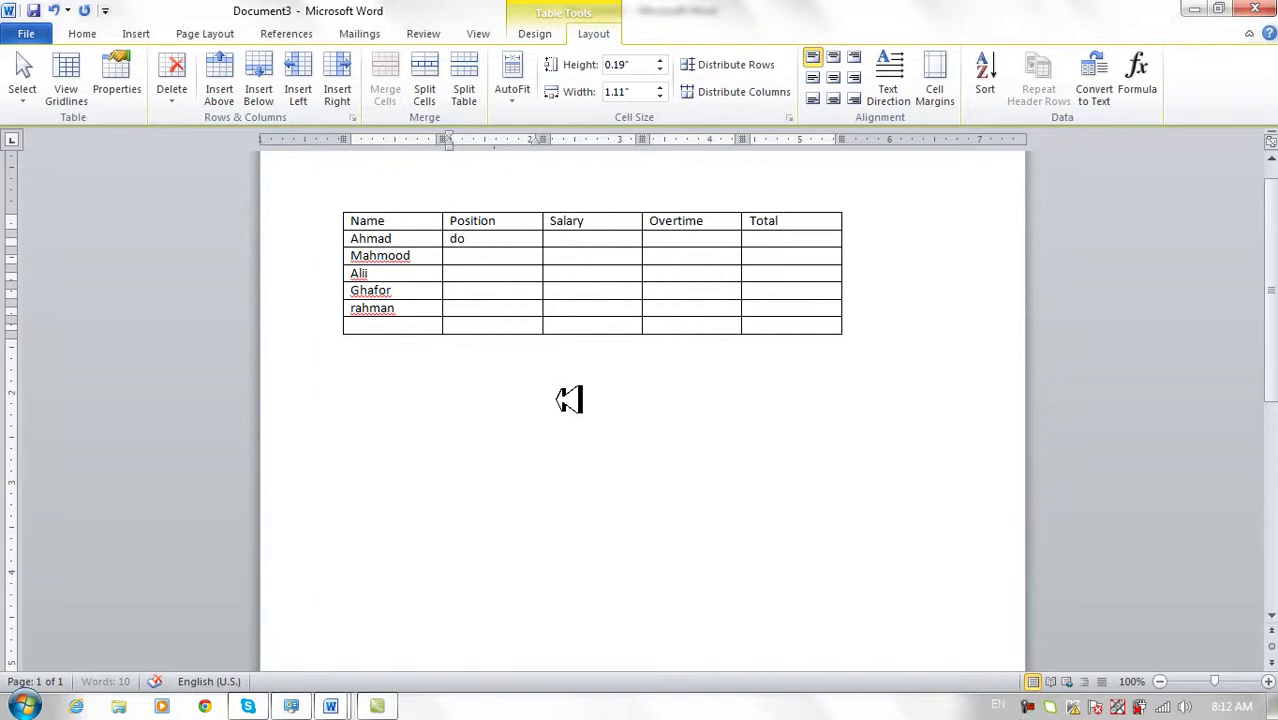
type("doctor")
key("Down")
type("engineer")
key("Down")
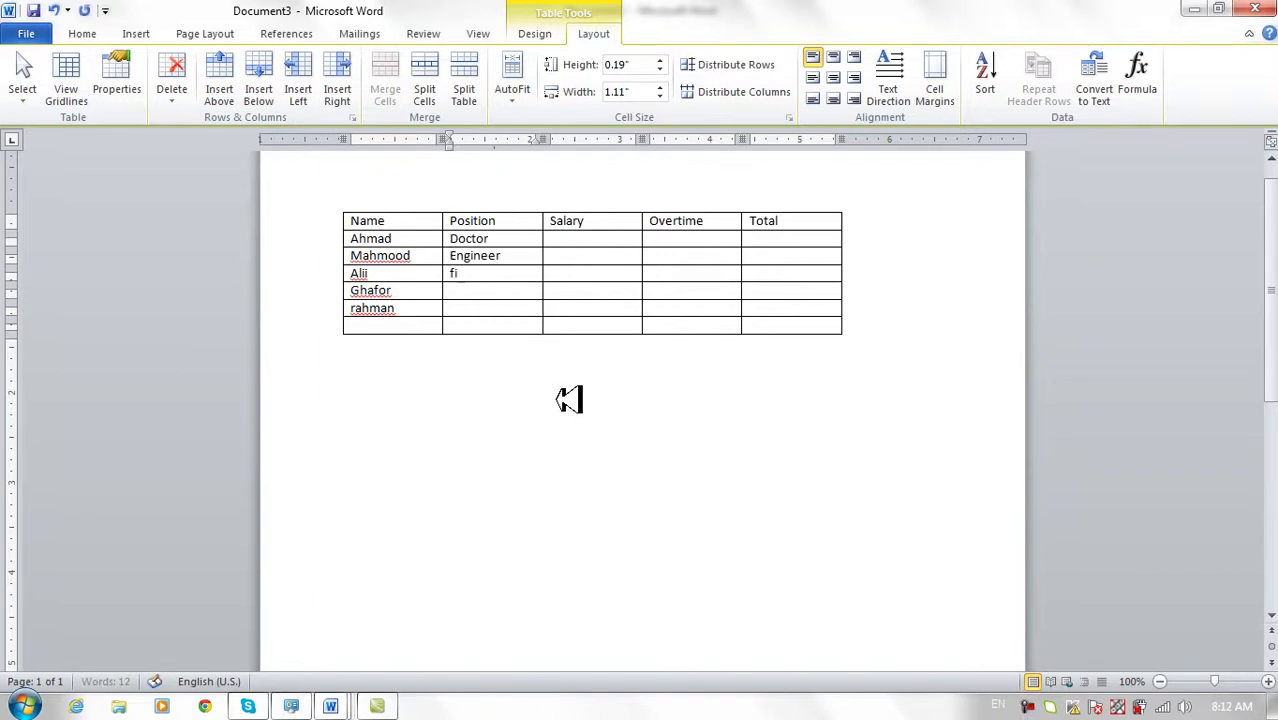
type("finance")
key("Down")
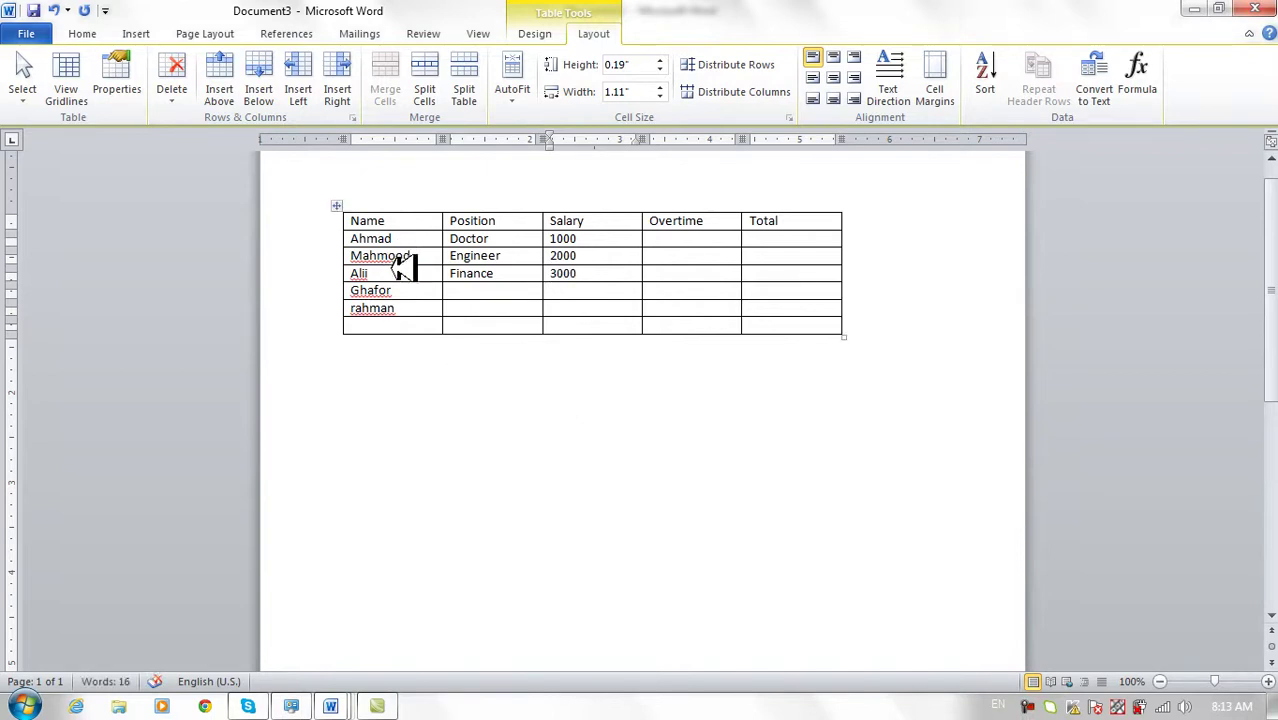
Step: Add ten empty rows at the end of the table
left_click(411, 309)
left_click_drag(411, 309, 360, 306)
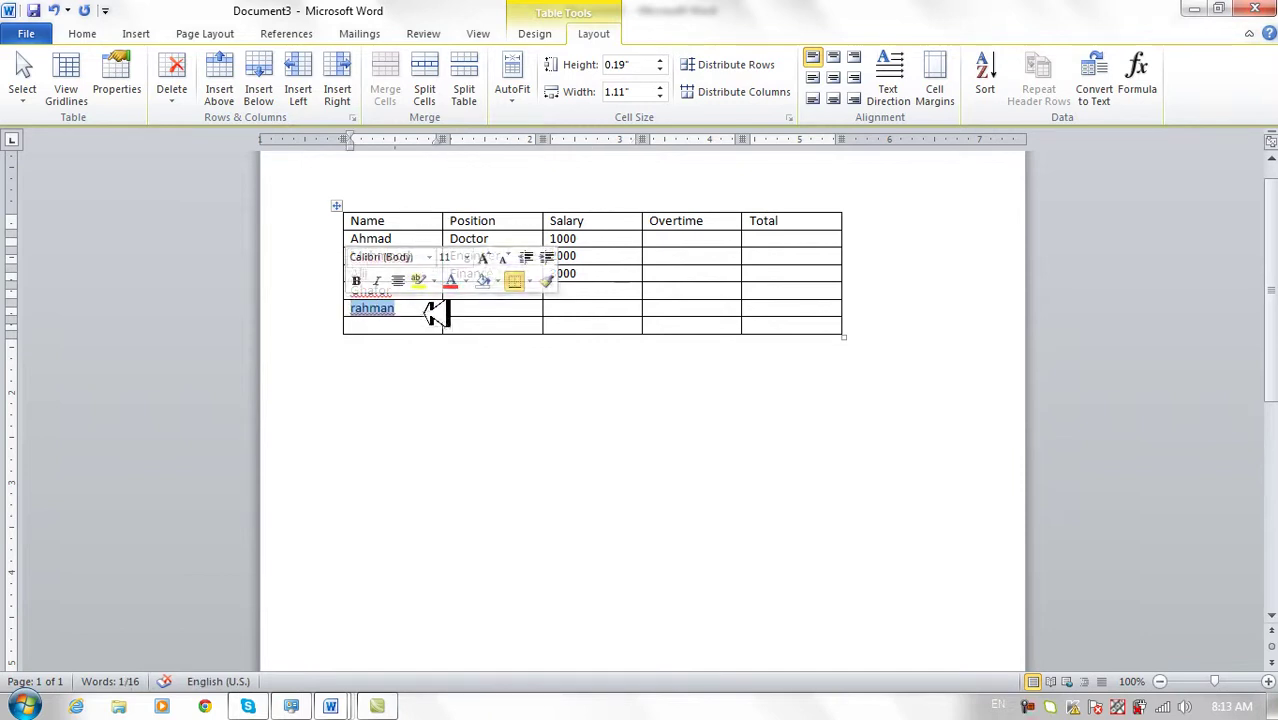
left_click(792, 324)
key("Tab")
key("Tab")
key("Tab")
key("Tab")
key("Tab")
key("Tab")
key("Tab")
key("Tab")
key("Tab")
key("Tab")
key("Tab")
key("Tab")
key("Tab")
key("Tab")
key("Tab")
key("Tab")
key("Tab")
key("Tab")
key("Tab")
key("Tab")
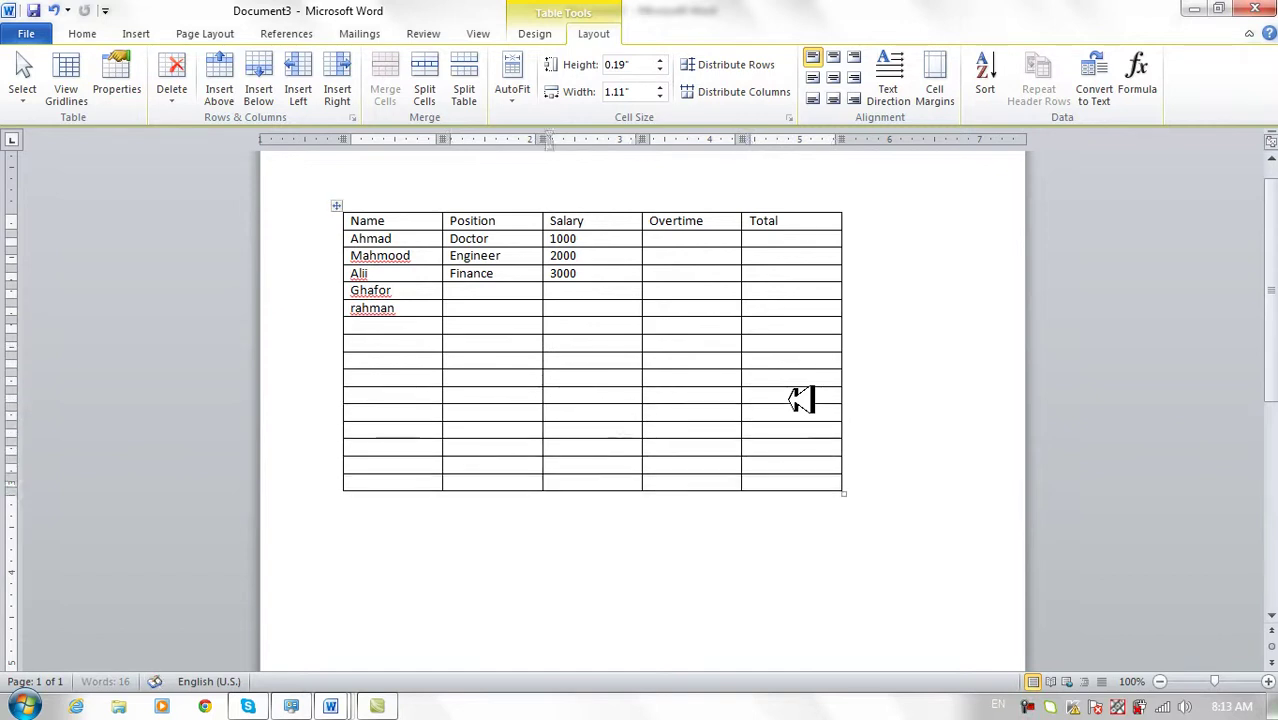
key("Tab")
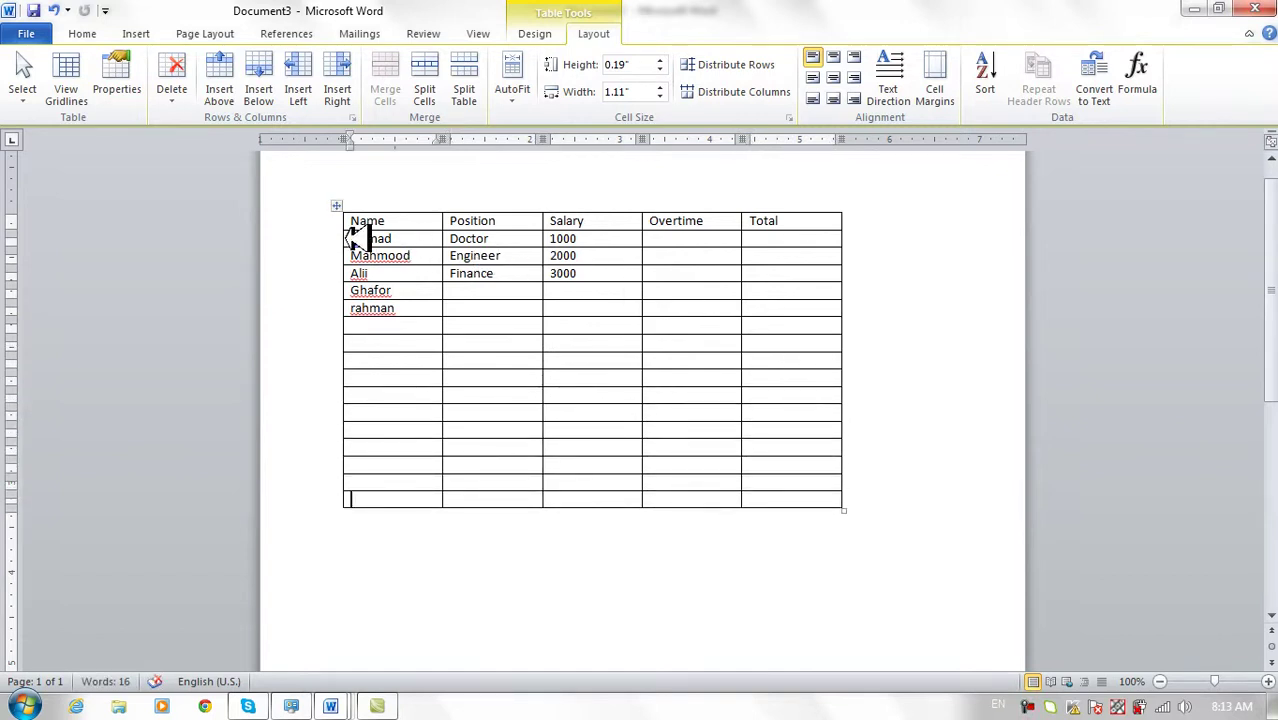
Step: Move the person's name from the Doctor row to the empty Name cell in the table's eleventh row
left_click_drag(352, 239, 392, 238)
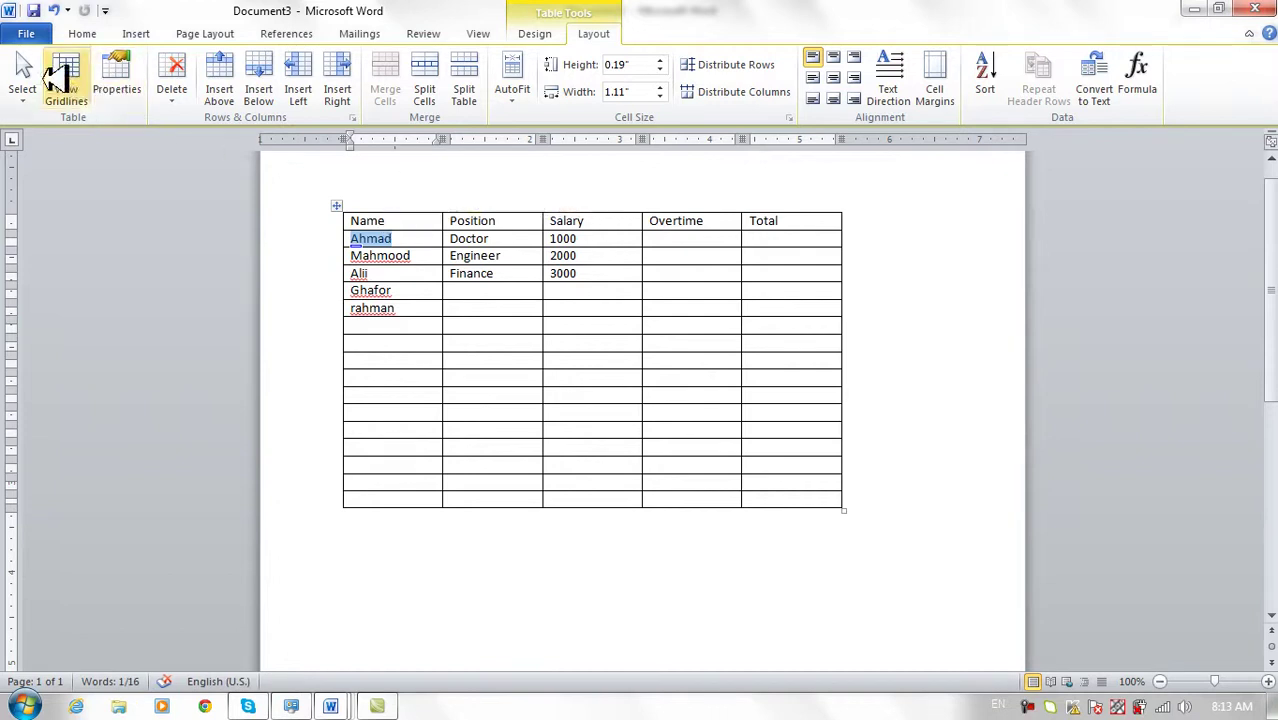
left_click(86, 33)
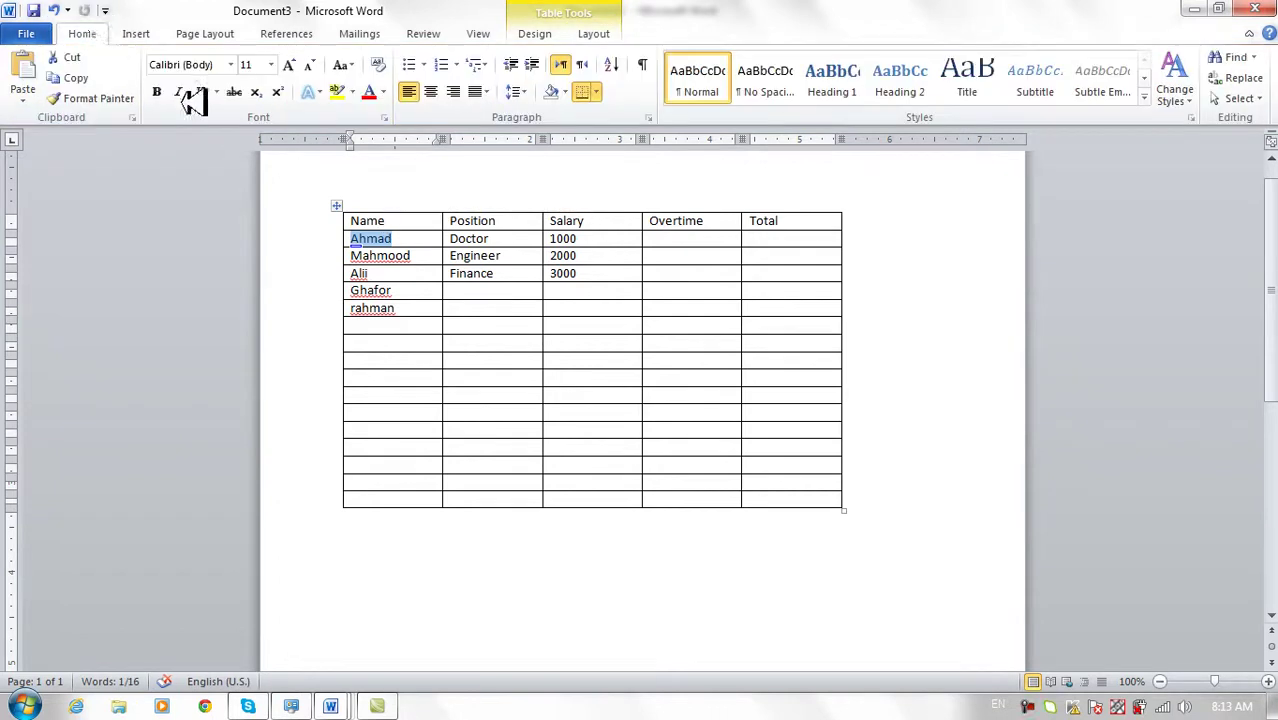
left_click(72, 57)
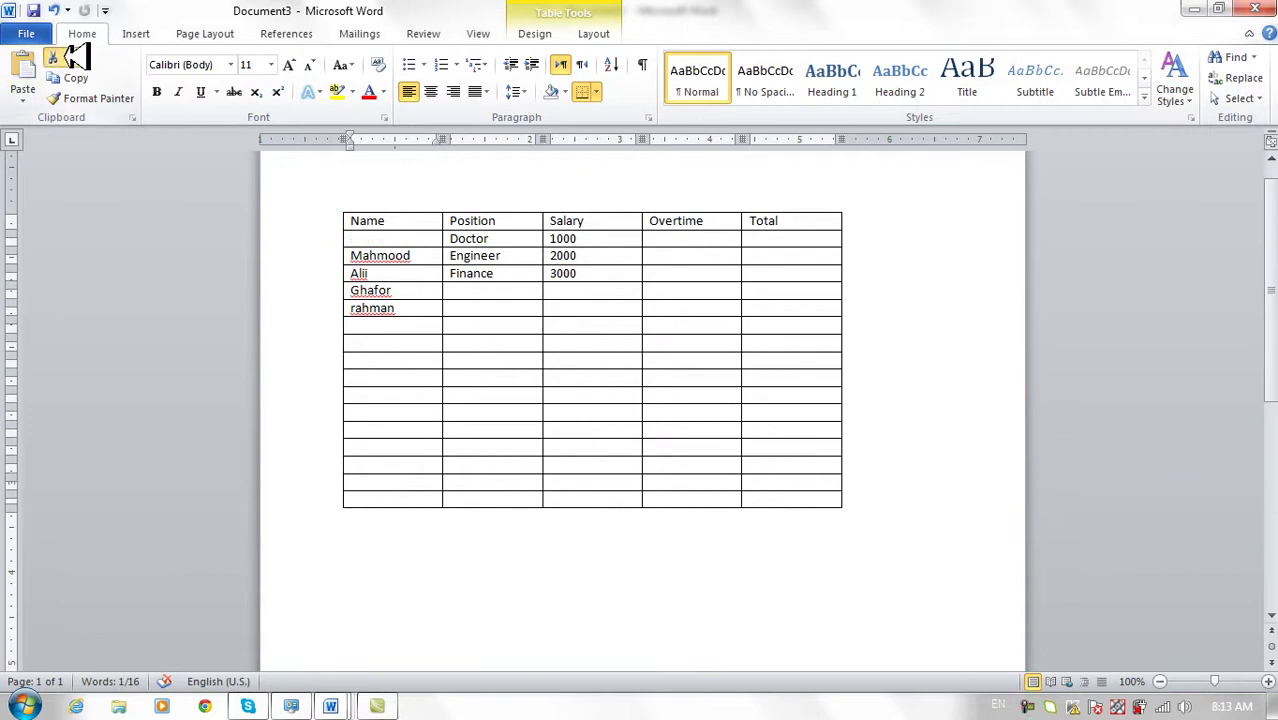
left_click(380, 397)
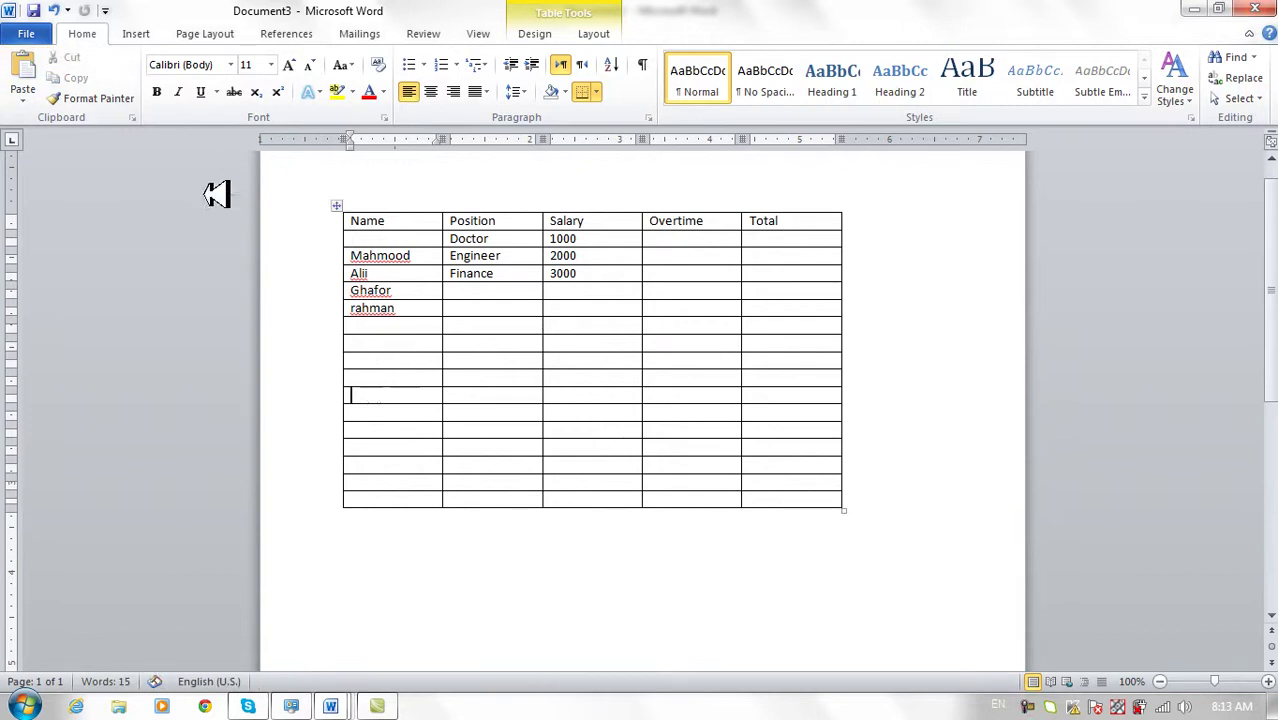
left_click(38, 62)
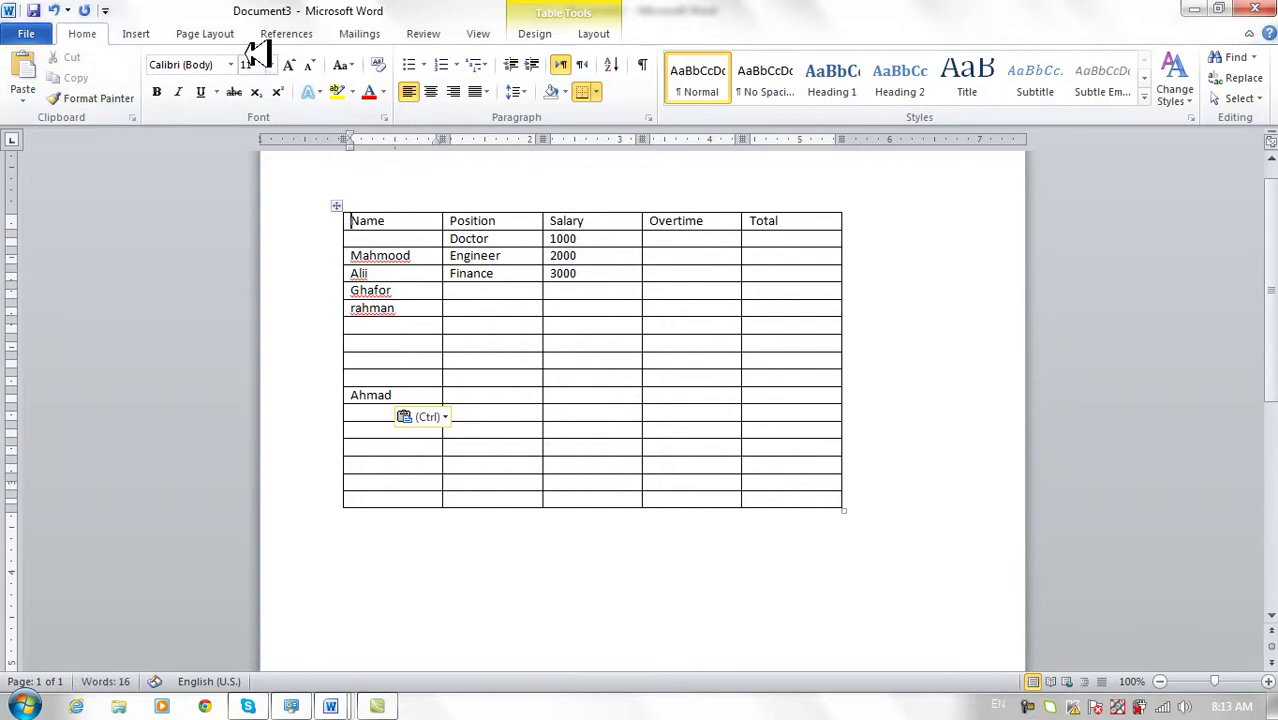
Step: Insert a new column before the Name column and enter ID as its header
left_click(137, 33)
left_click(593, 33)
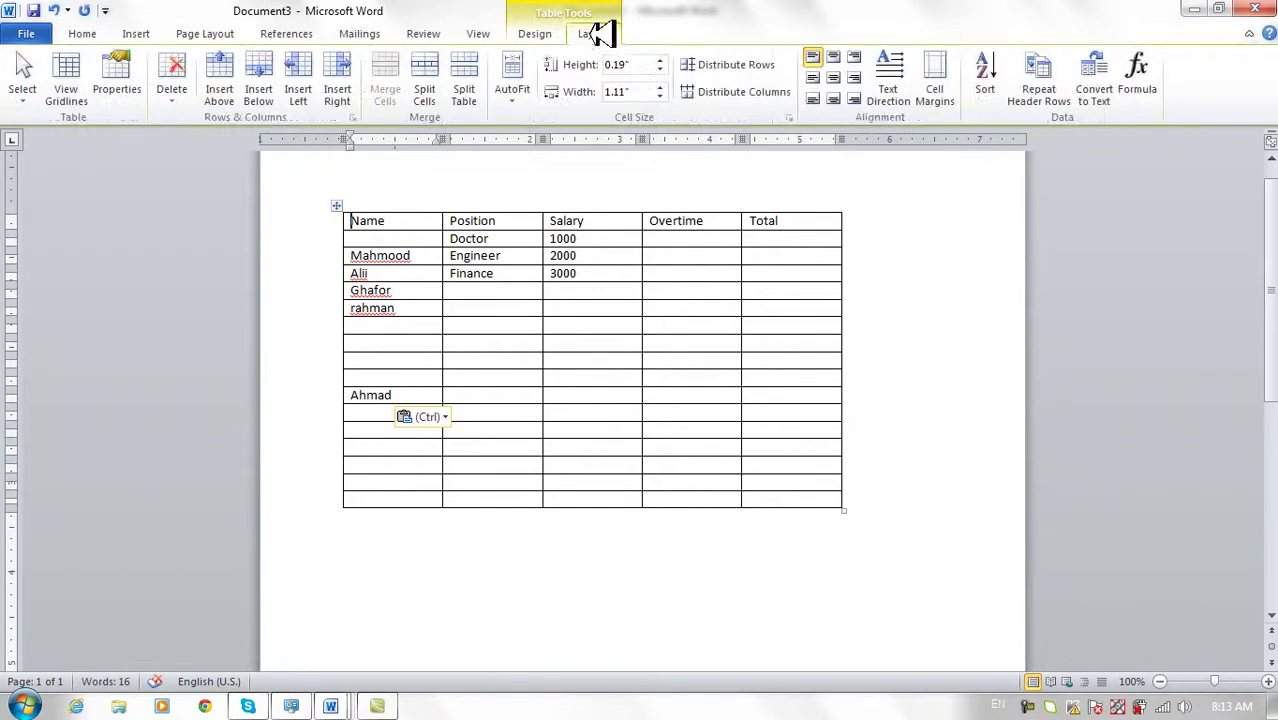
left_click(297, 100)
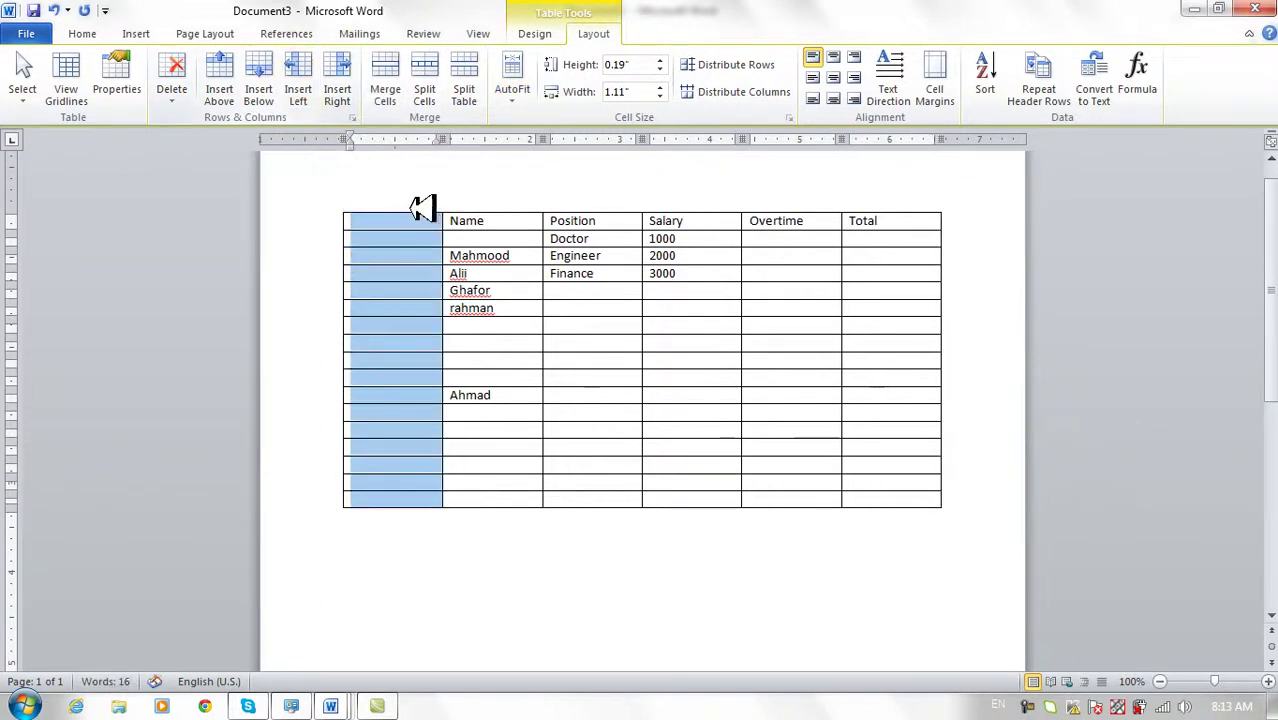
left_click(418, 222)
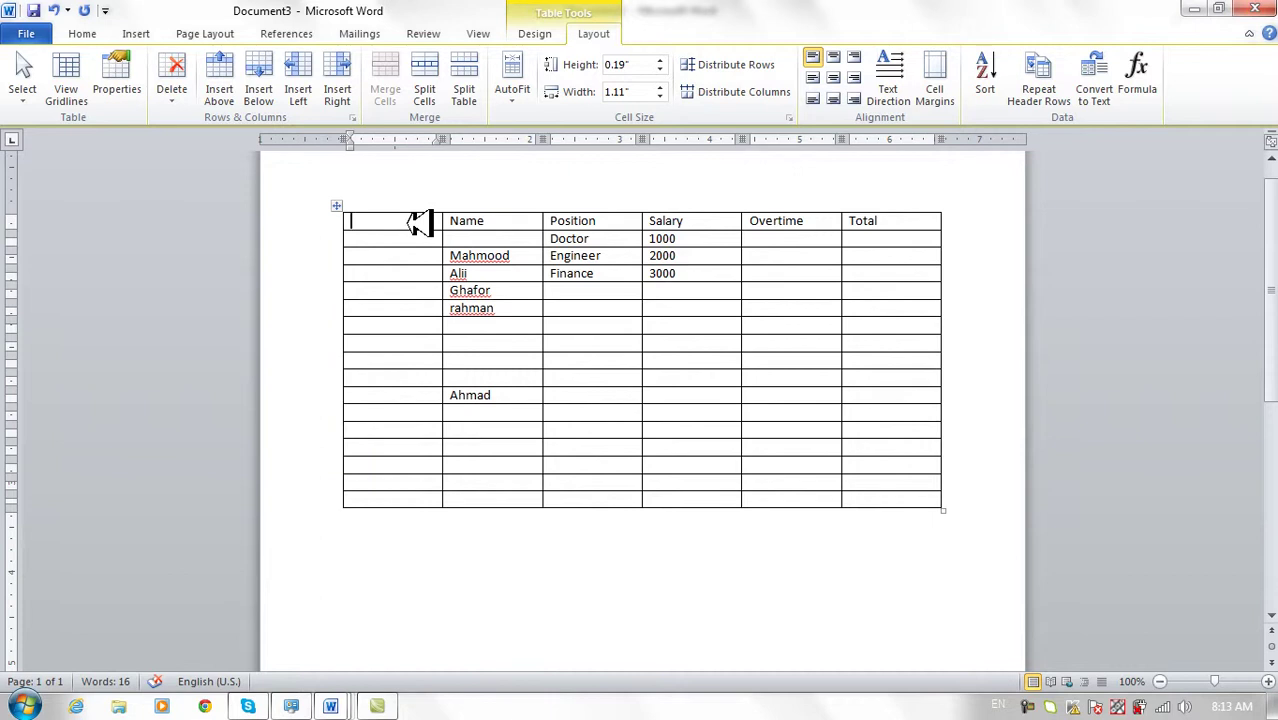
type("ID")
key("Down")
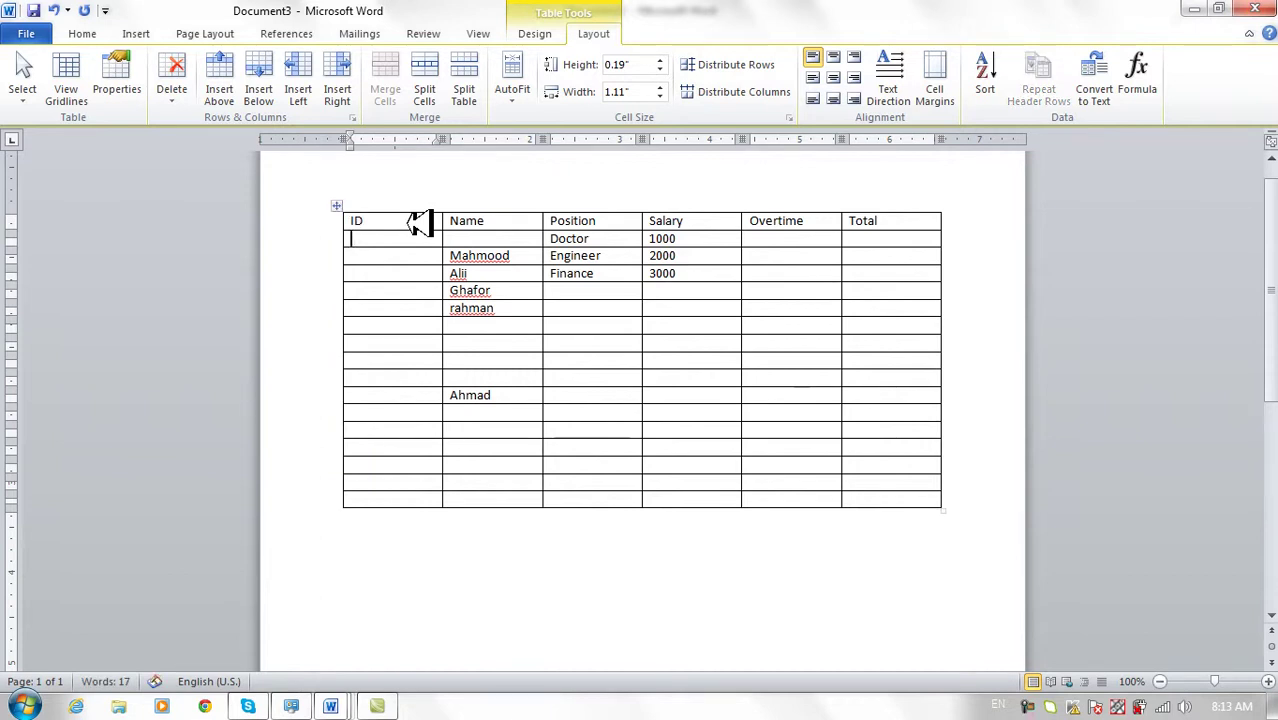
Step: Number the first eight data rows from 1 to 8 in the ID column
type("2")
key("Down")
type("3")
key("Down")
type("6")
key("Down")
key("Down")
type("7")
key("Down")
type("8")
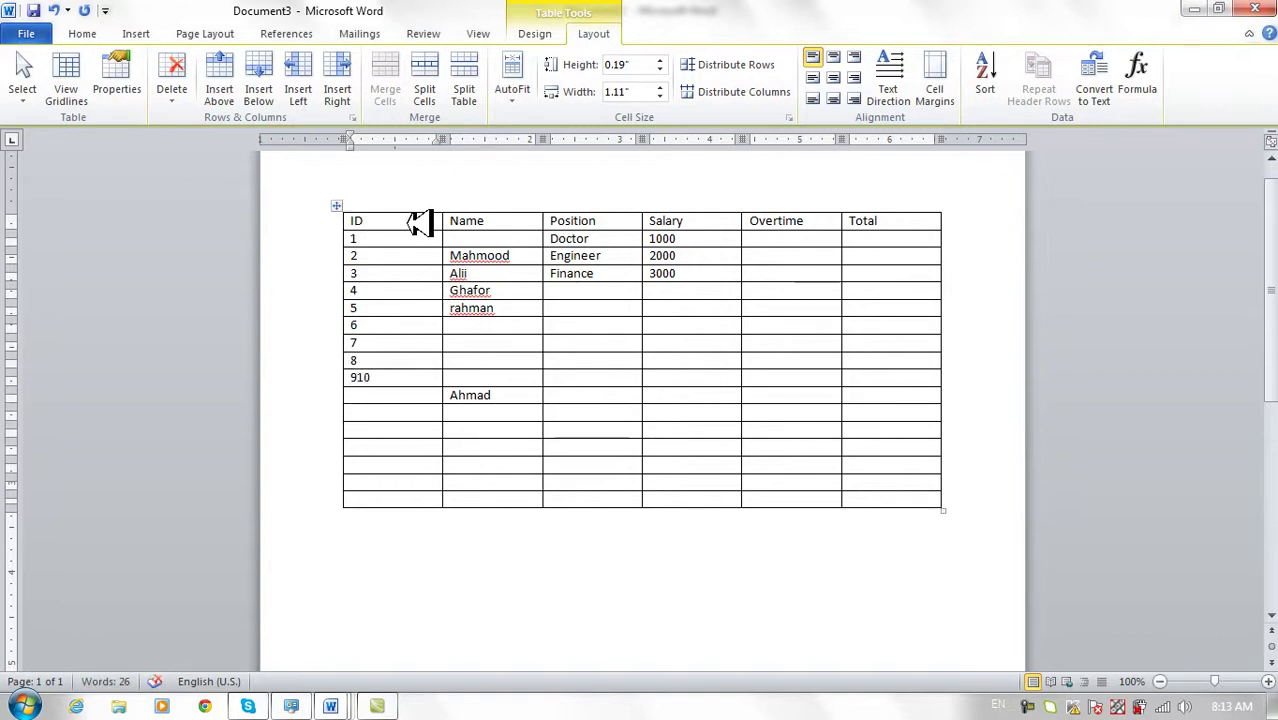
Step: Correct the ninth data row's ID to 9 and number the following rows 10 to 13
double_click(390, 376)
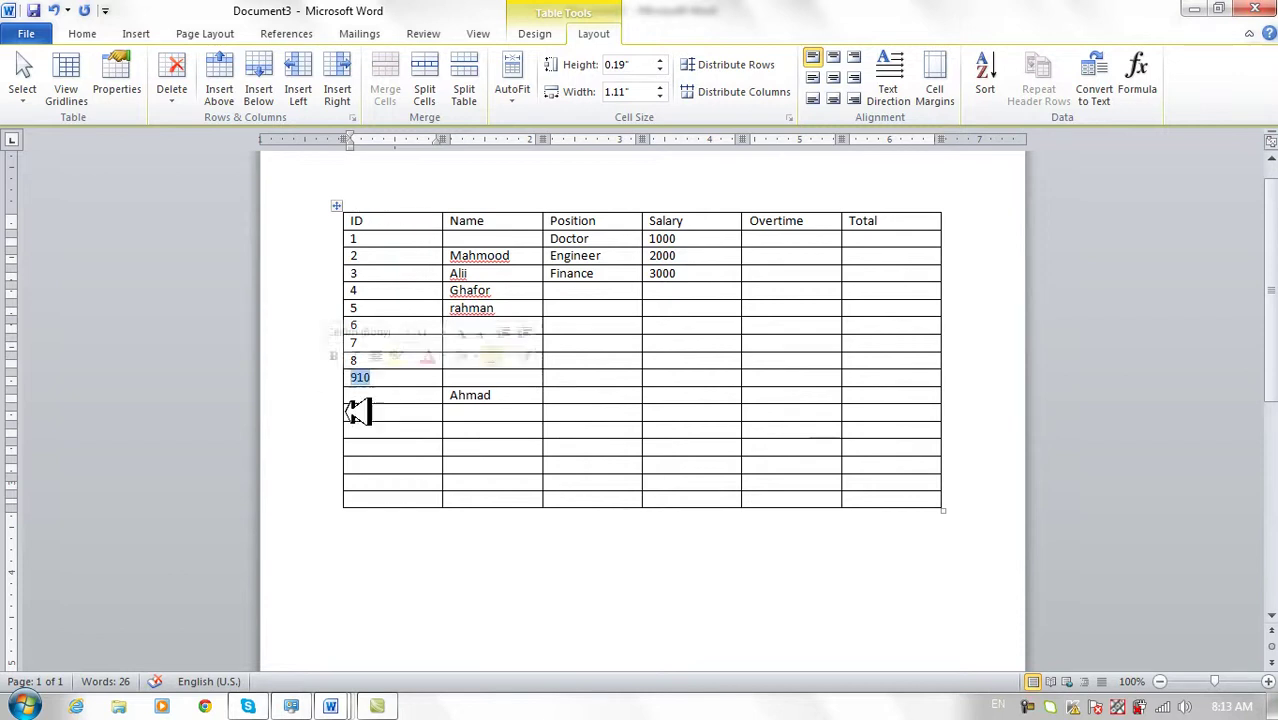
type("1")
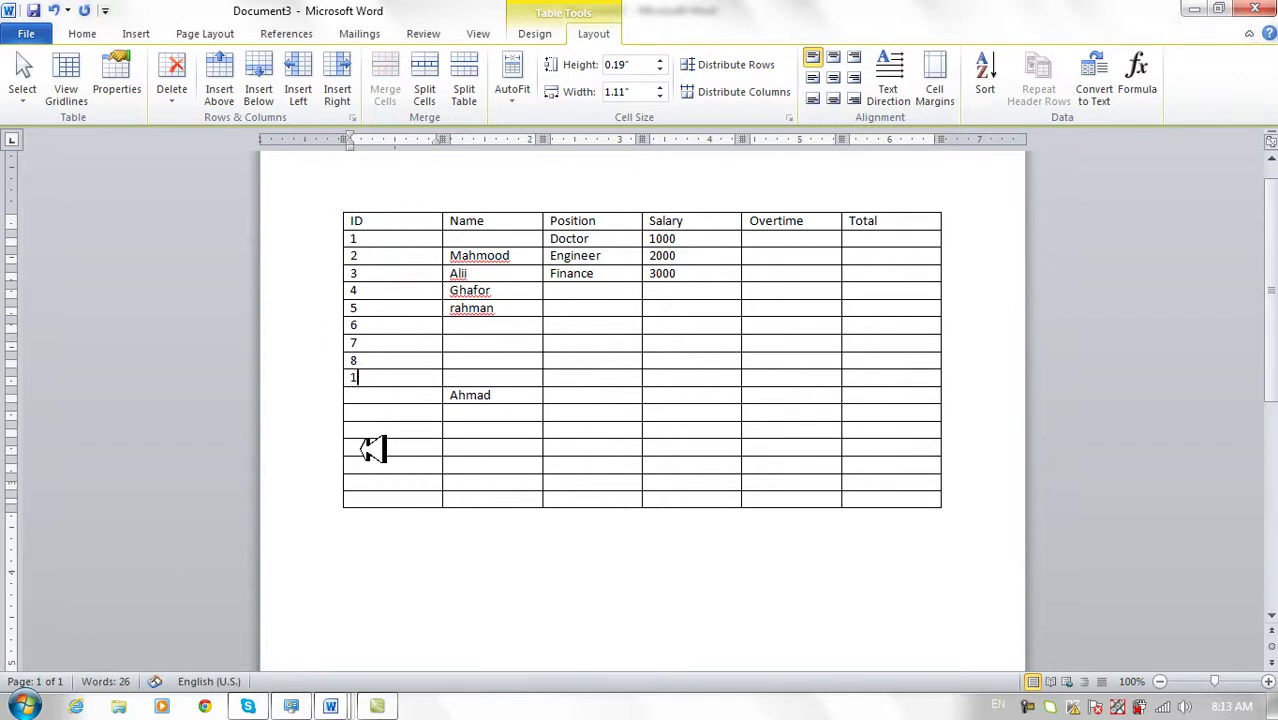
type("9")
key("Down")
type("10")
key("Down")
type("11")
key("Down")
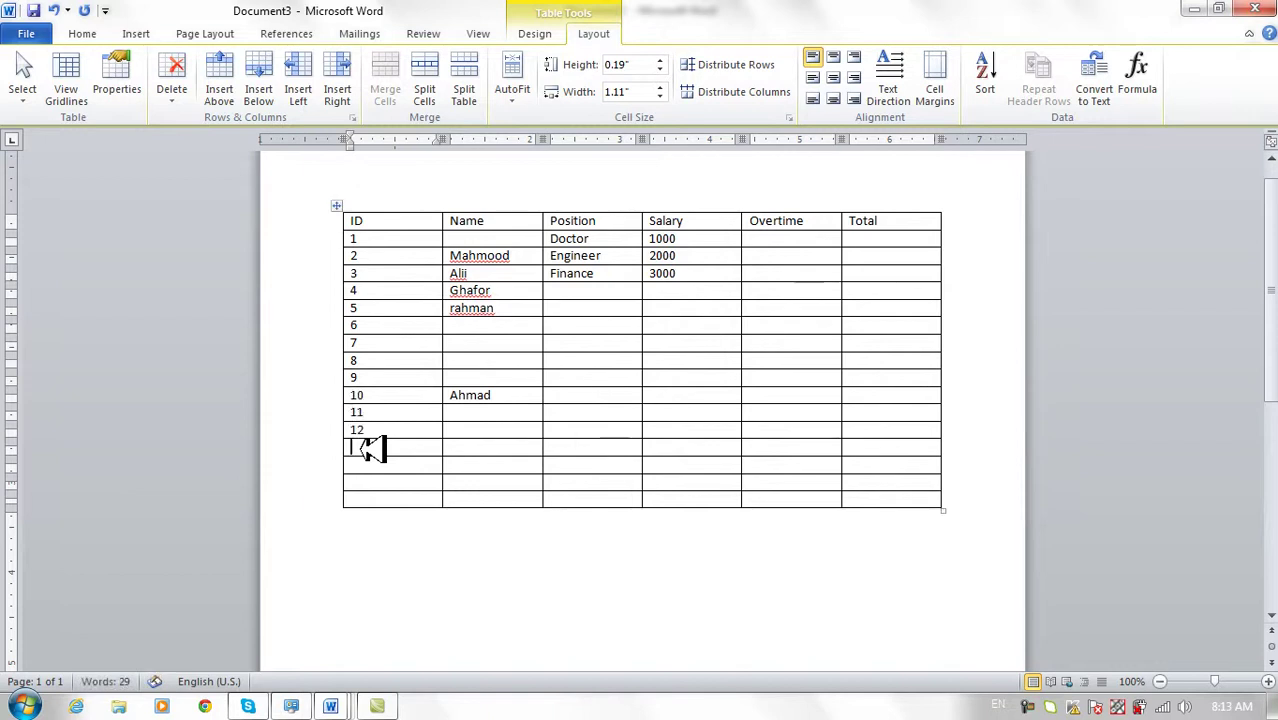
type("3")
key("Down")
Step: Narrow the ID column to about 0.39" by shifting its border with the Name column
left_click_drag(443, 217, 379, 217)
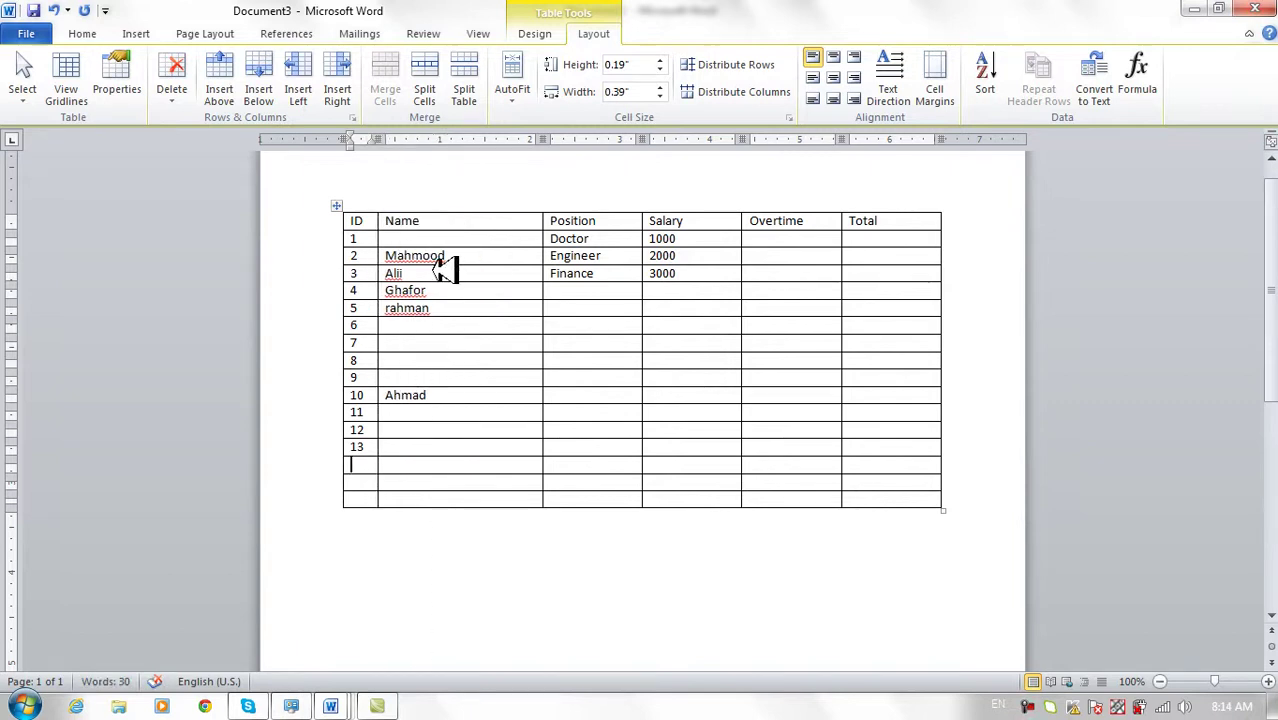
left_click(470, 395)
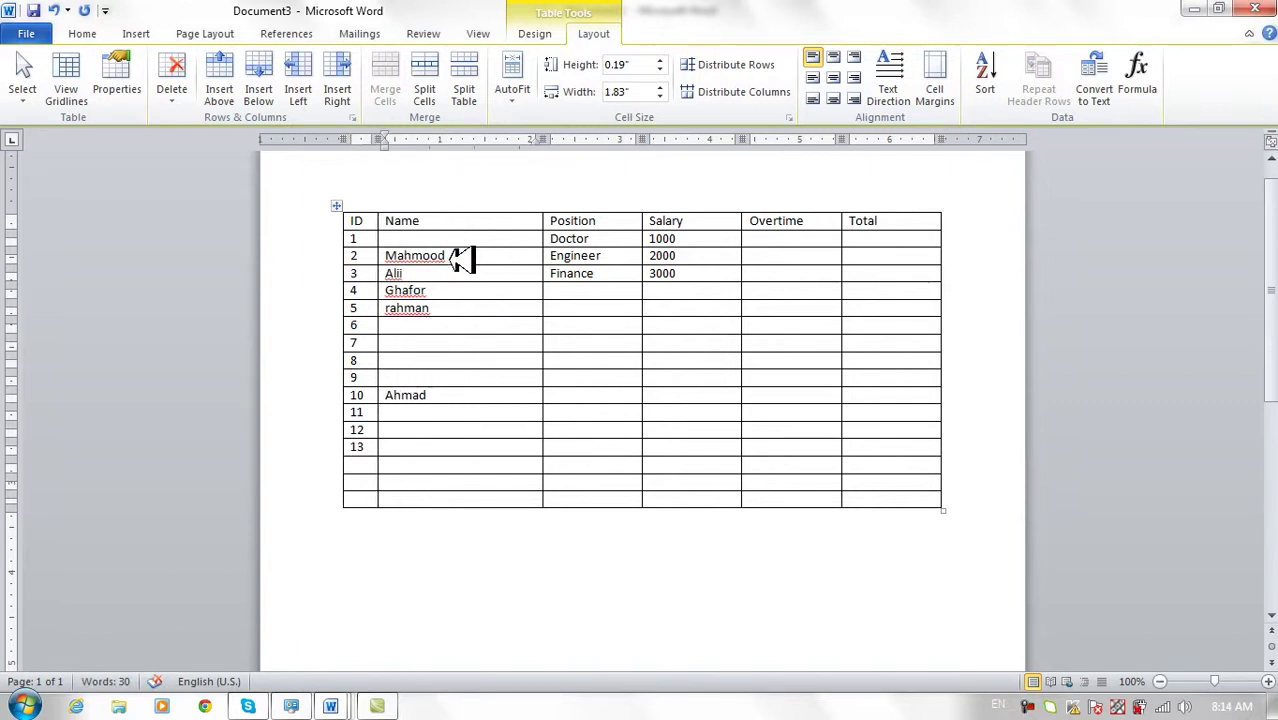
Step: Move the person's name from the row with ID 2 to the Name cell of the row with ID 13
left_click_drag(452, 255, 397, 248)
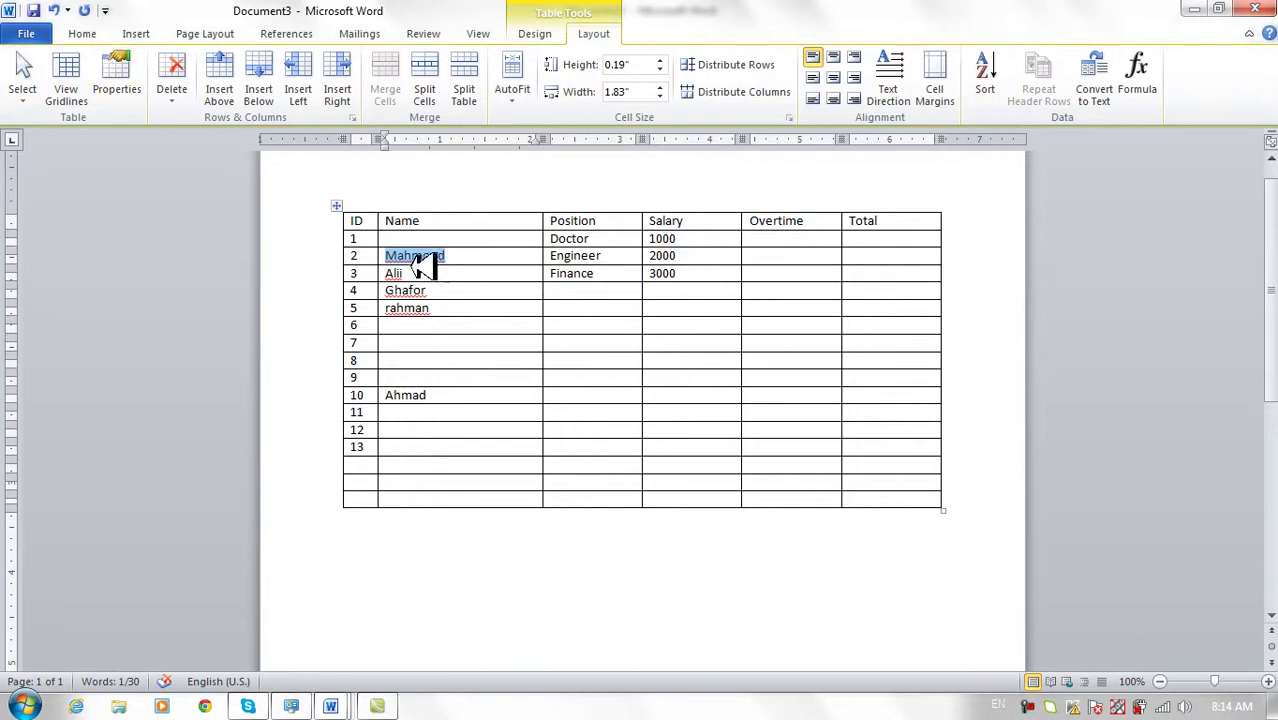
left_click_drag(470, 262, 391, 246)
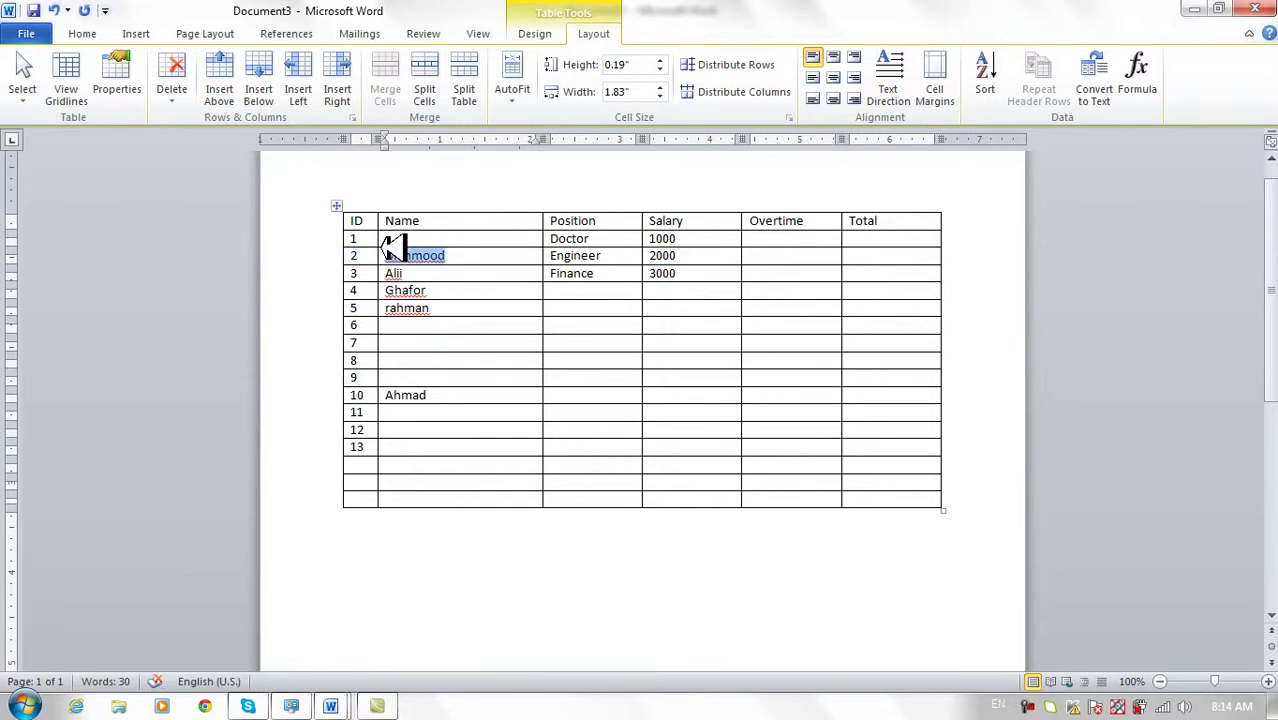
left_click(84, 35)
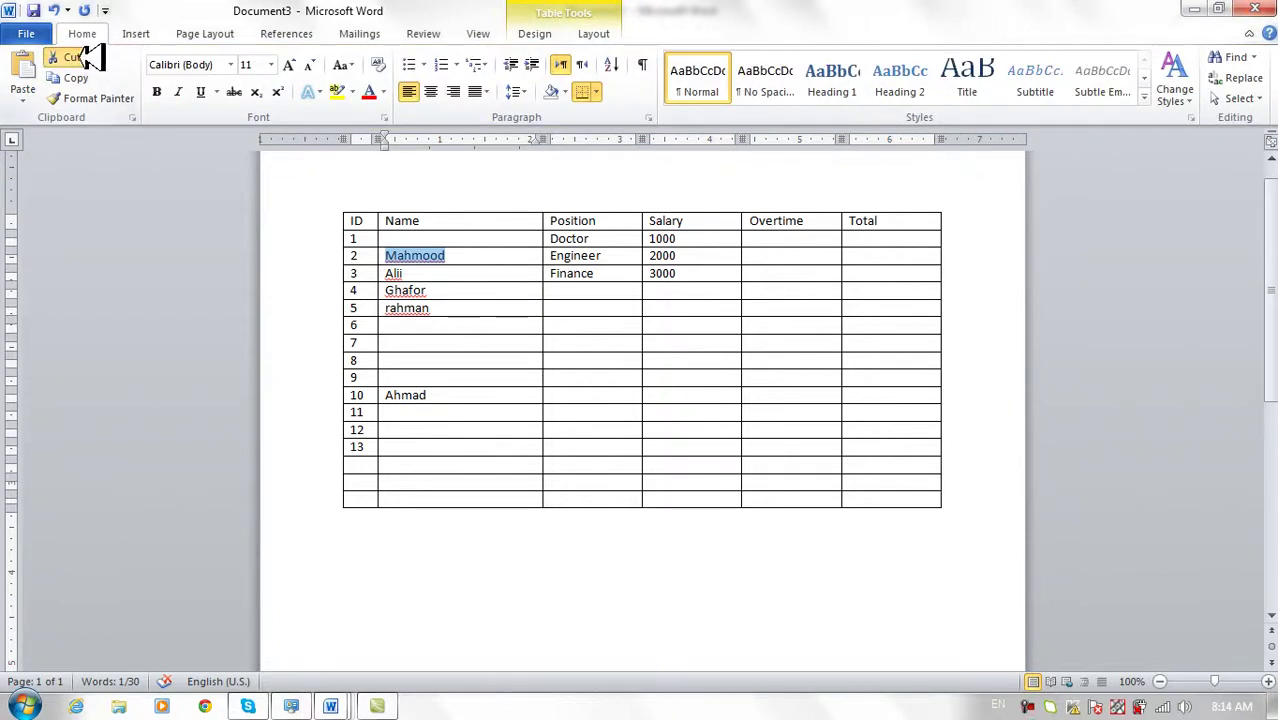
left_click(80, 58)
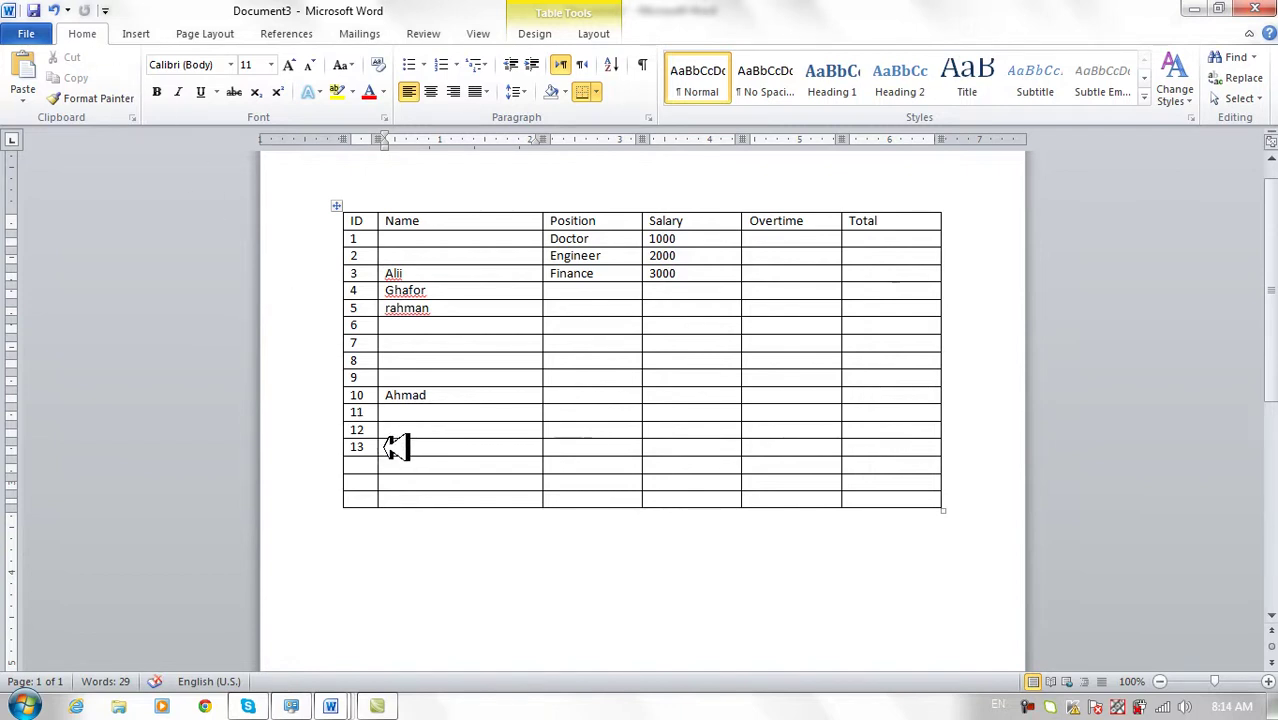
left_click(22, 72)
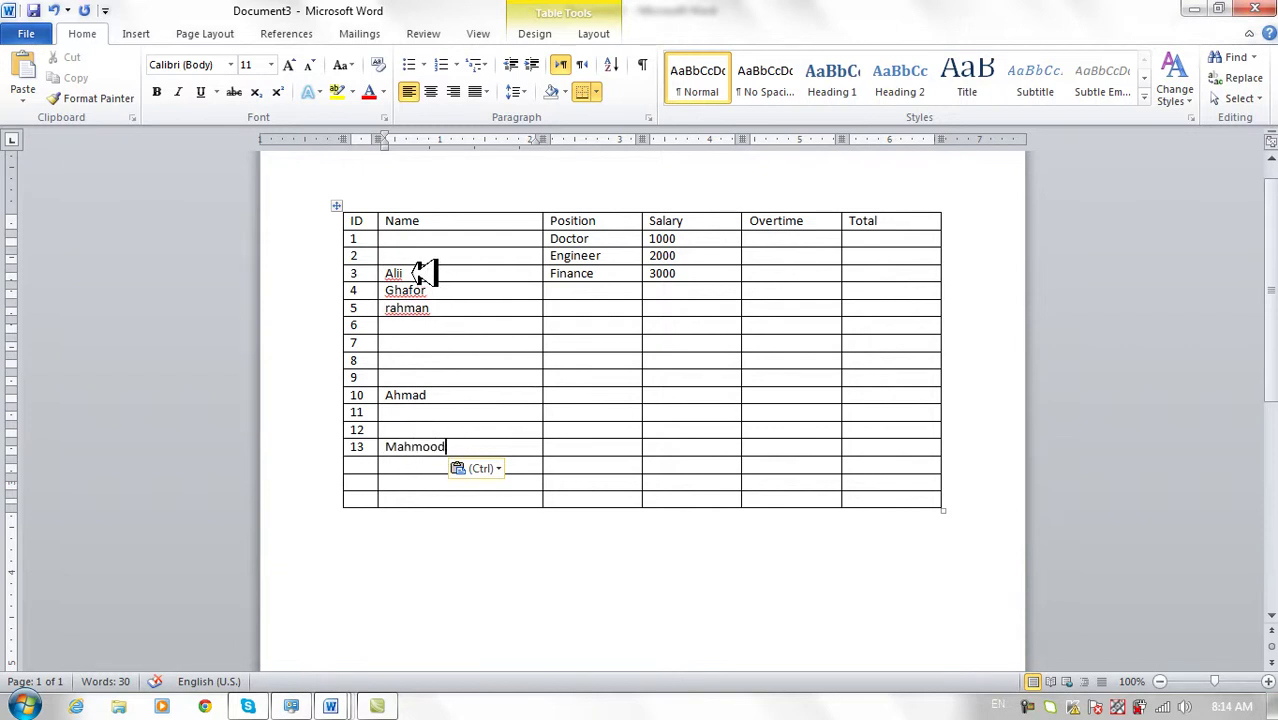
Step: Copy "Finance" from the Position cell of the row with ID 3 into the Position cell of the row with ID 13
left_click(333, 268)
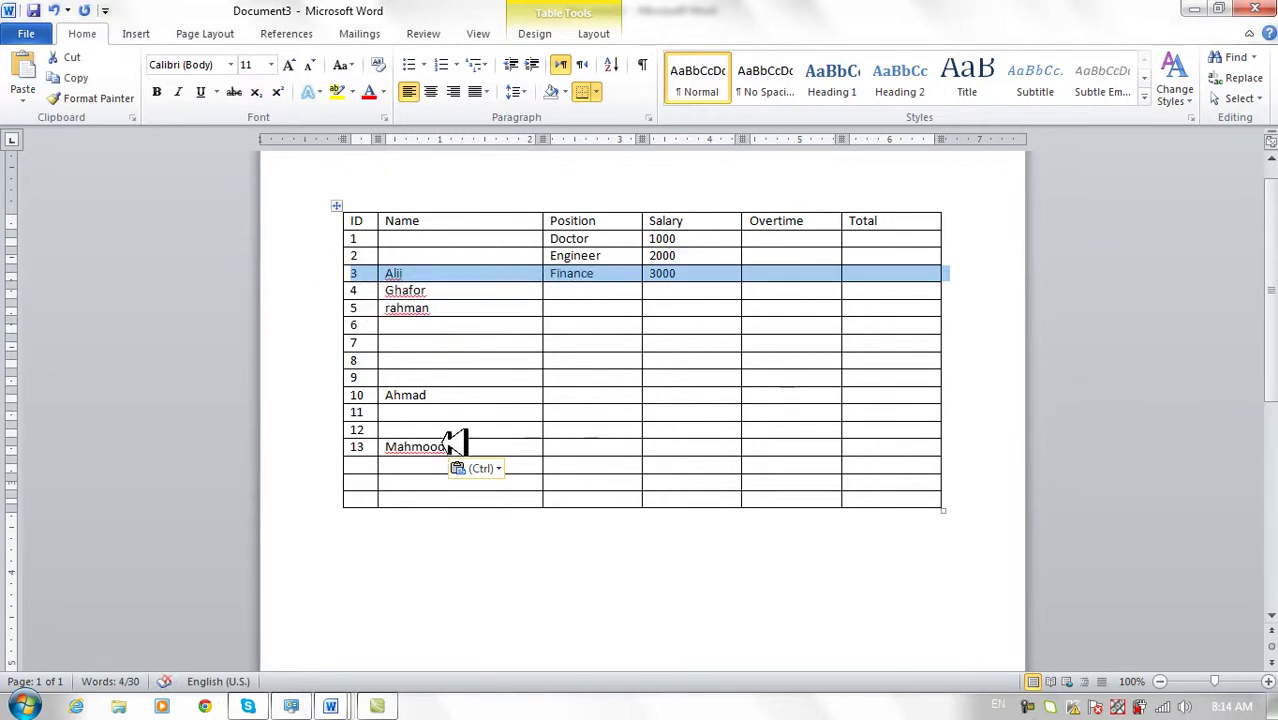
left_click(579, 447)
left_click_drag(594, 273, 551, 273)
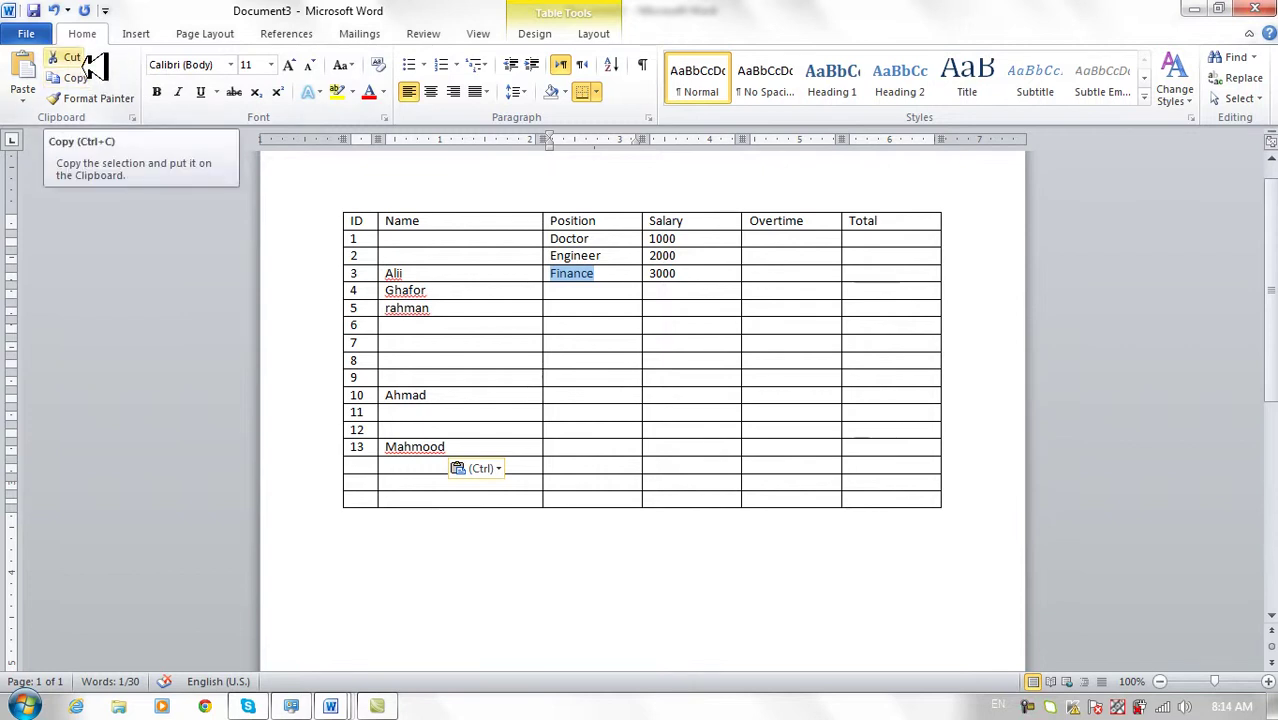
left_click(68, 57)
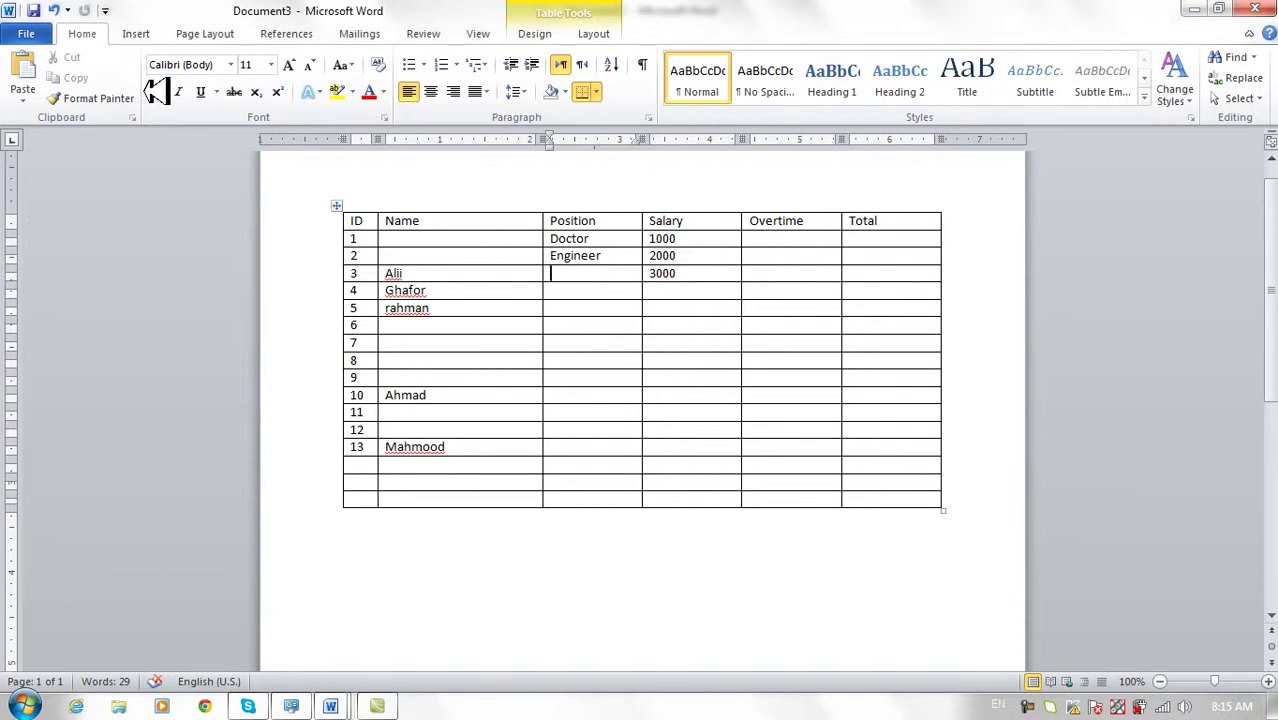
key("ctrl+z")
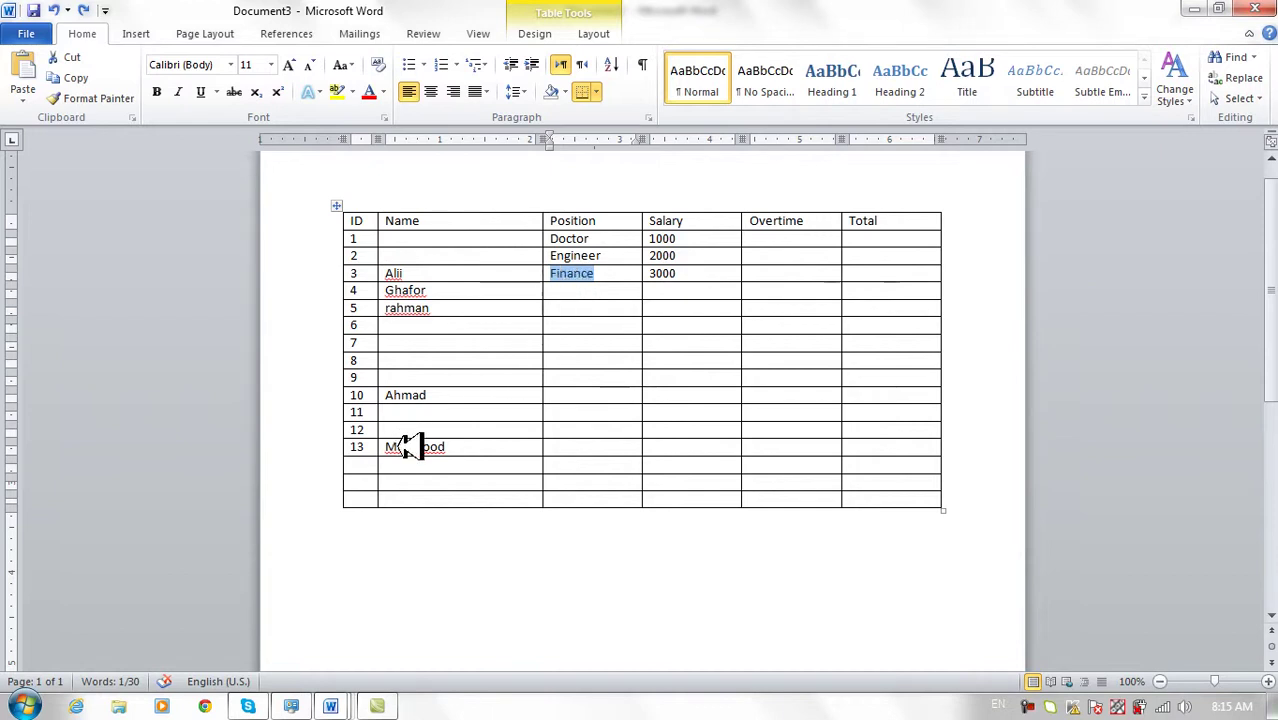
left_click(568, 449)
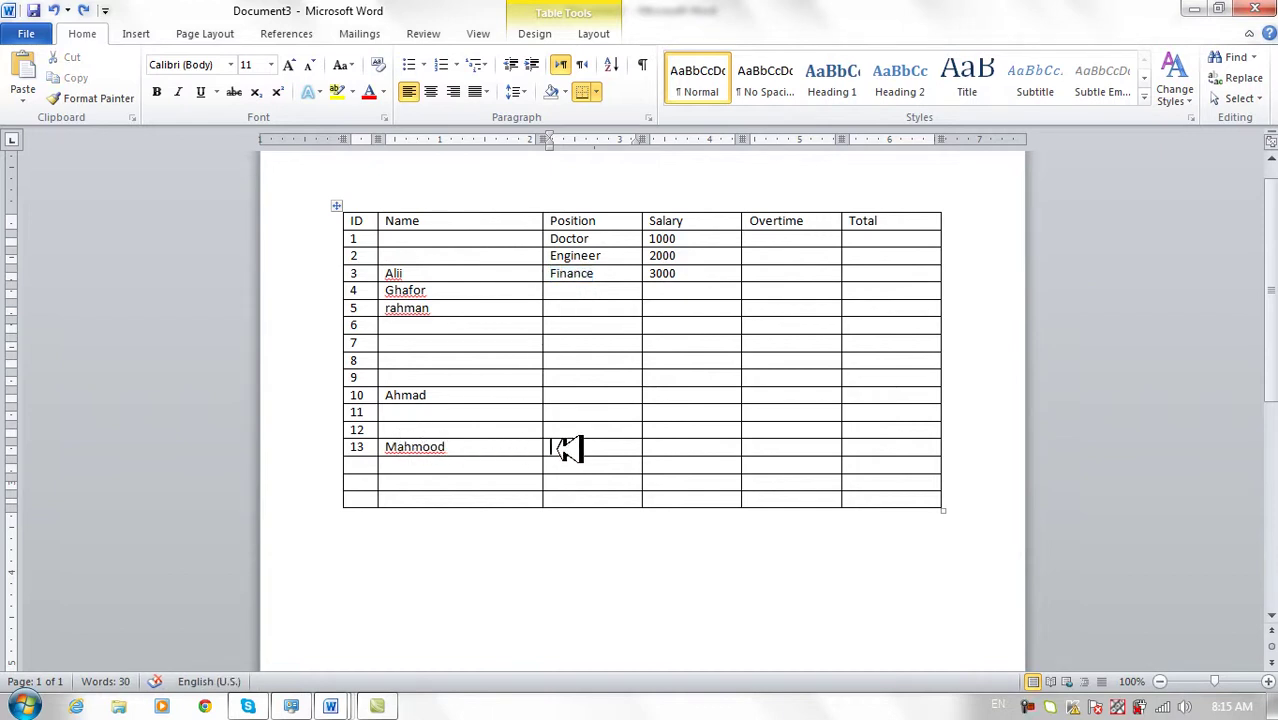
left_click(27, 67)
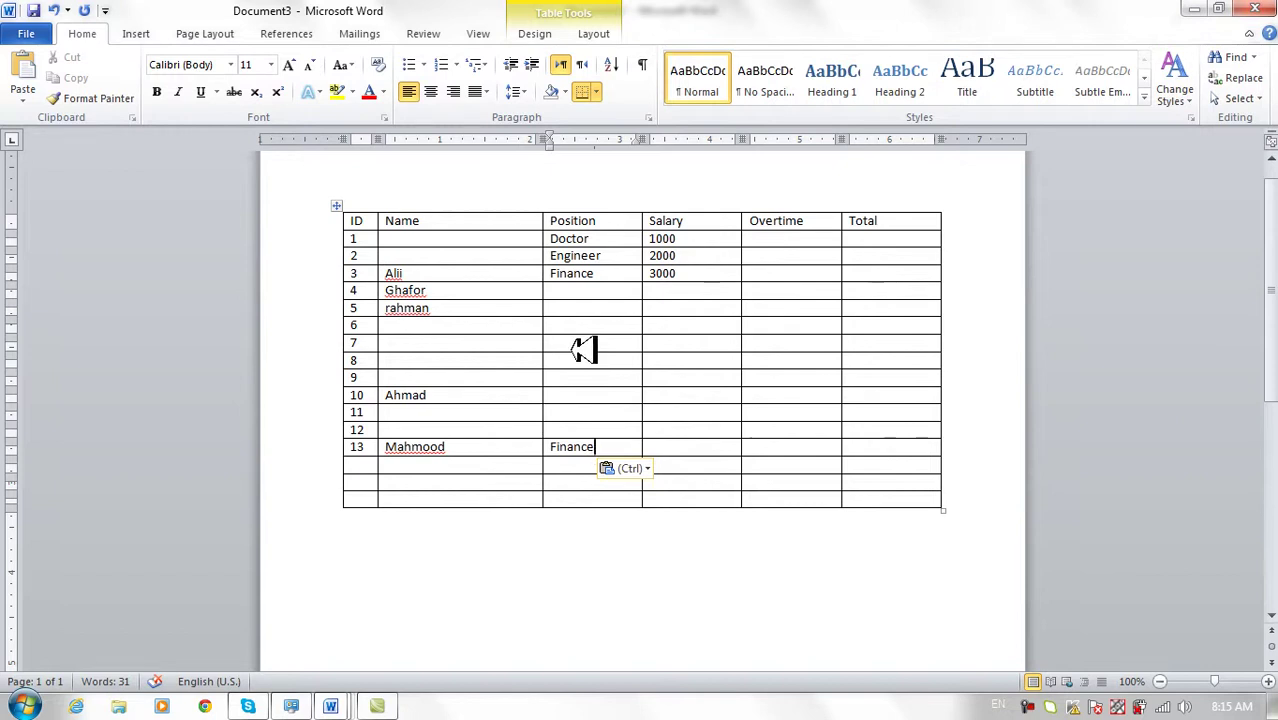
left_click(422, 239)
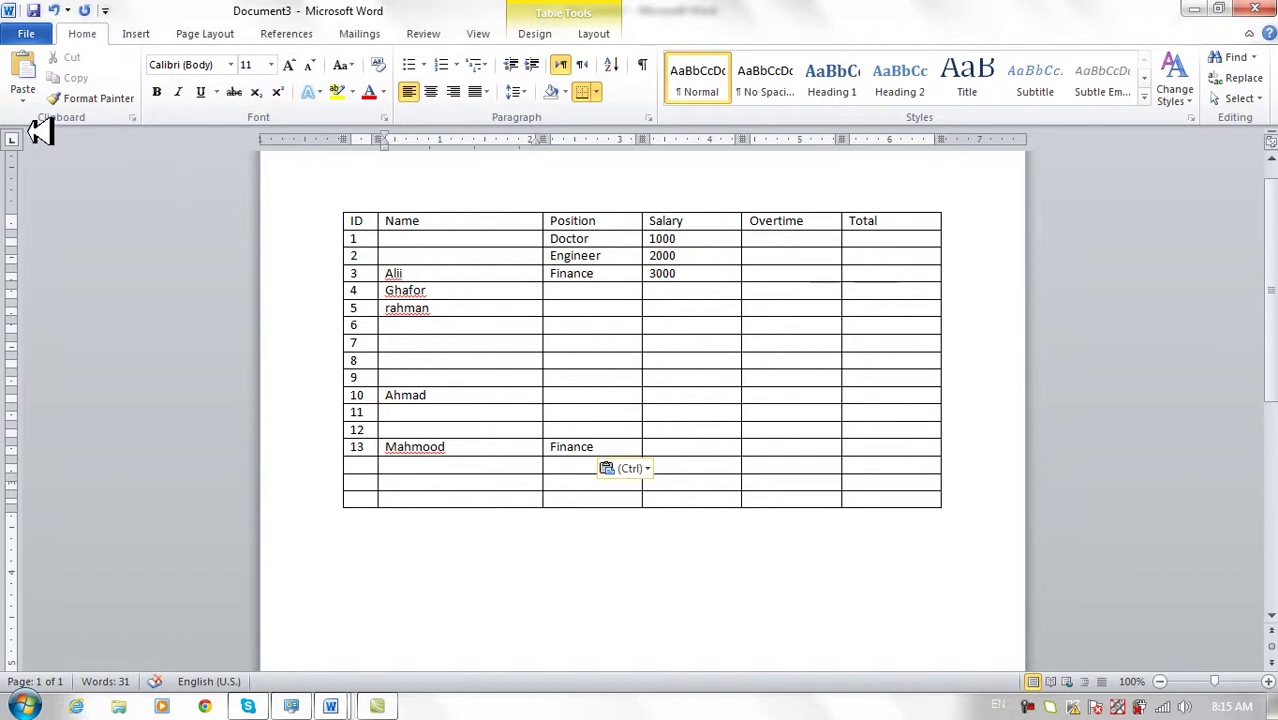
left_click(28, 99)
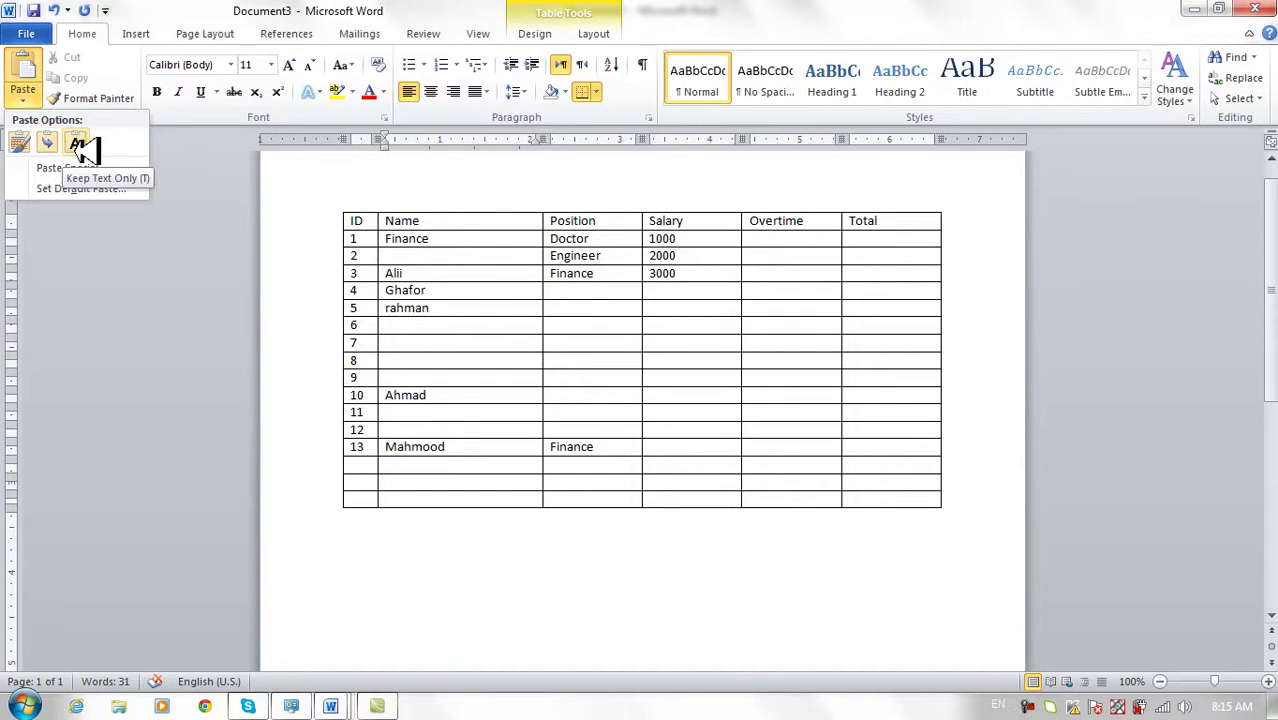
left_click(437, 222)
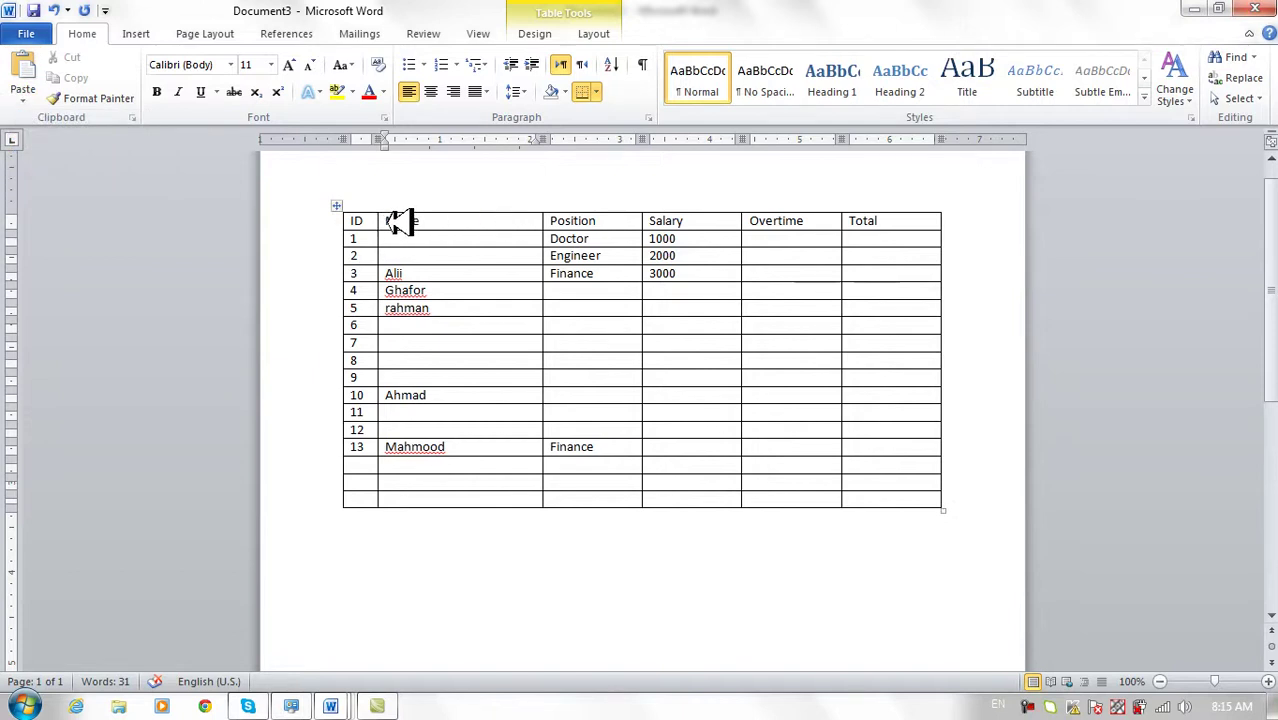
Step: Remove the extra final letter from the name in the row with ID 3
left_click_drag(395, 222, 436, 221)
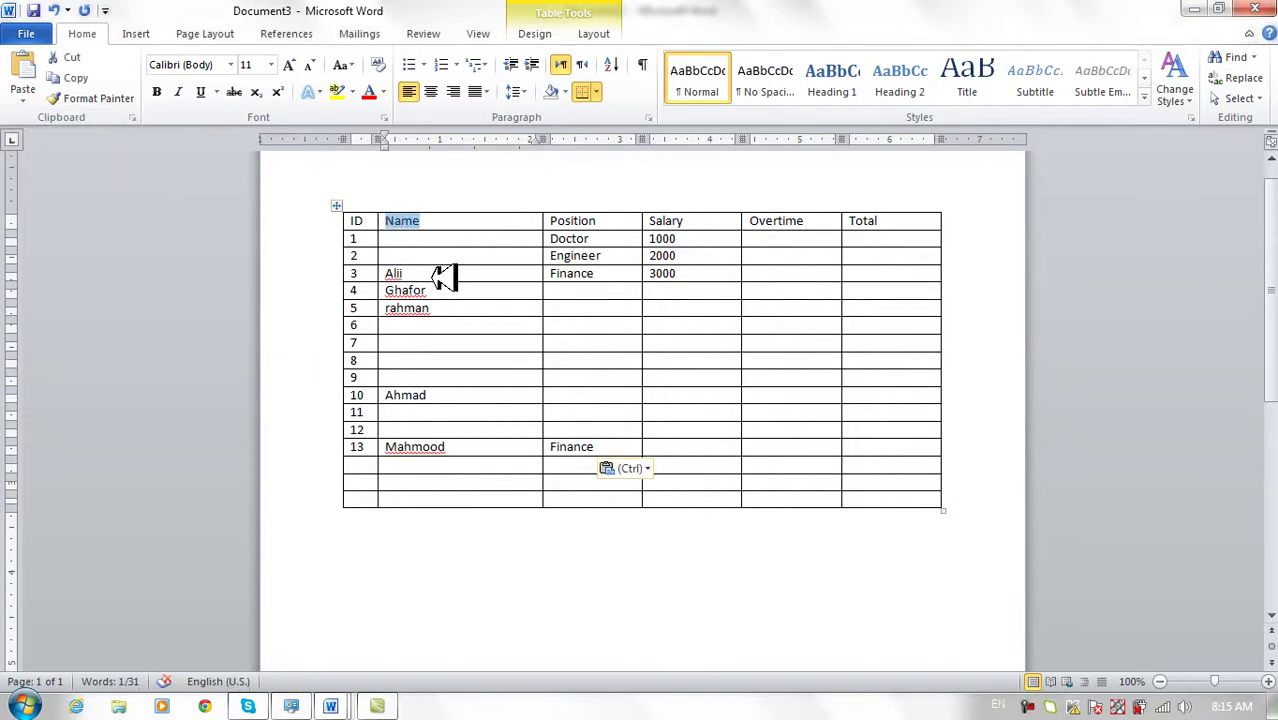
left_click(478, 258)
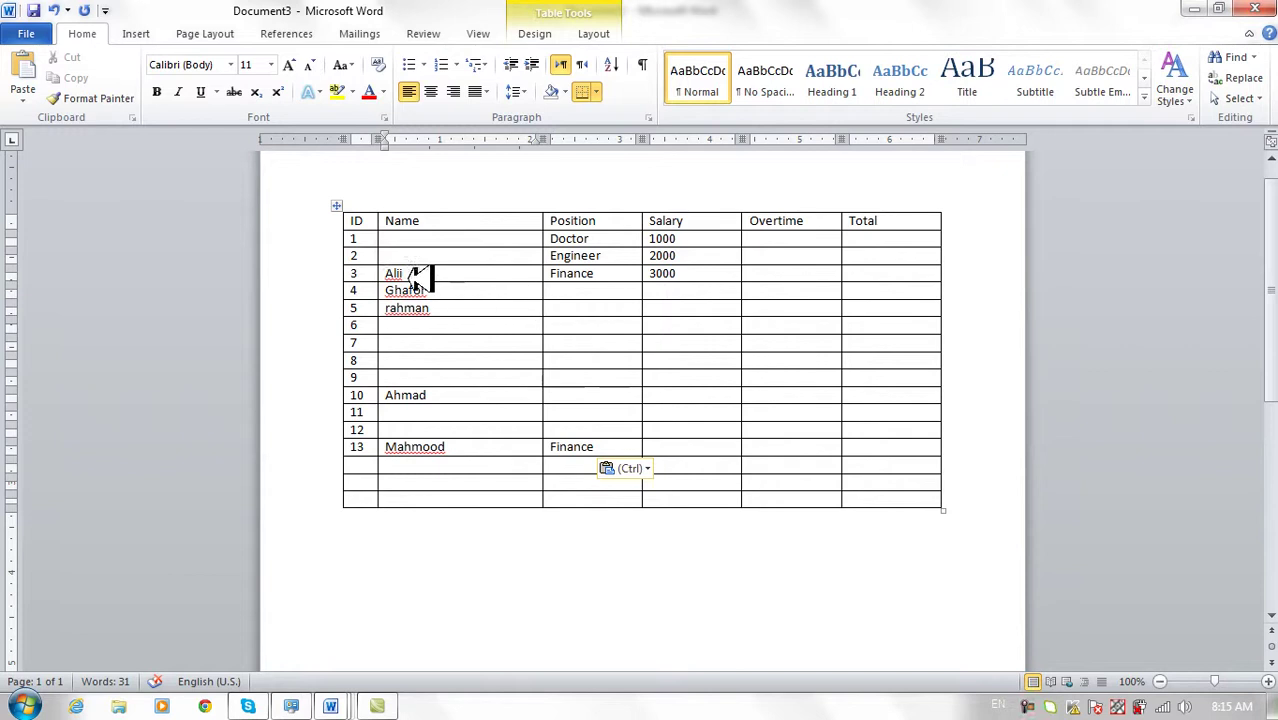
left_click(471, 273)
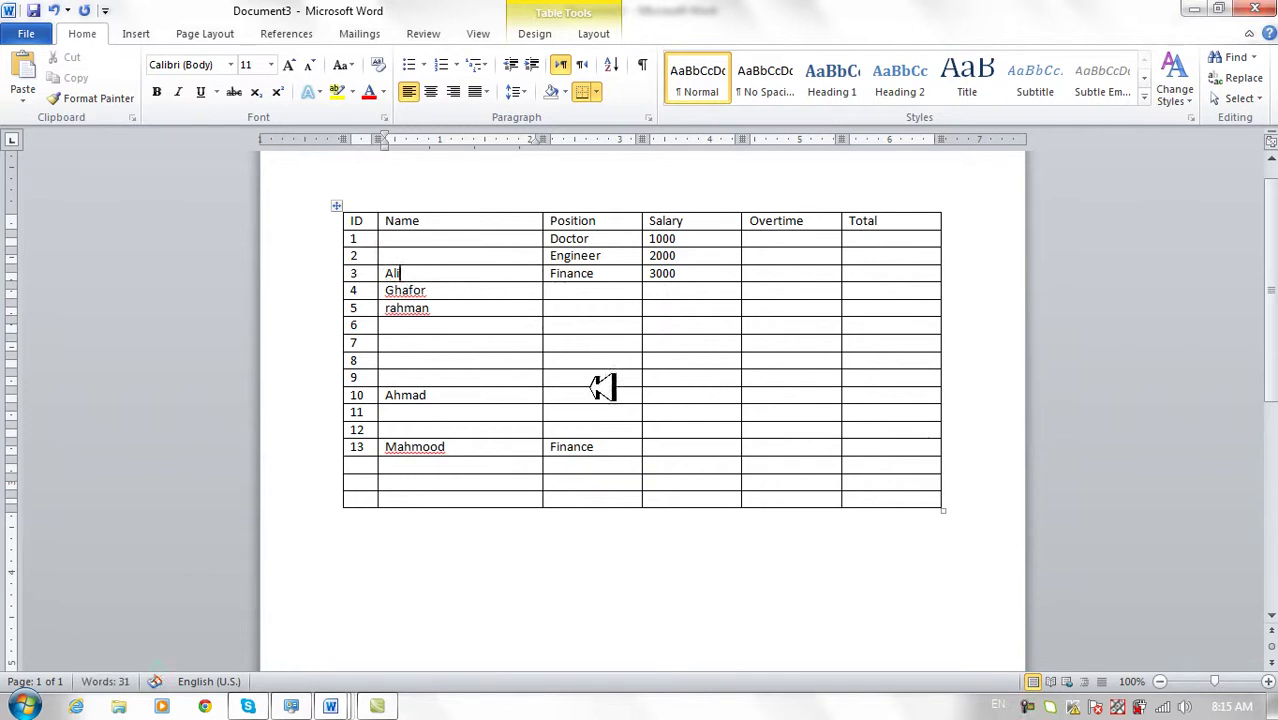
Step: Format "Doctor" in the Position cell of the row with ID 1 as Blackadder ITC, size 20, in red
left_click(610, 240)
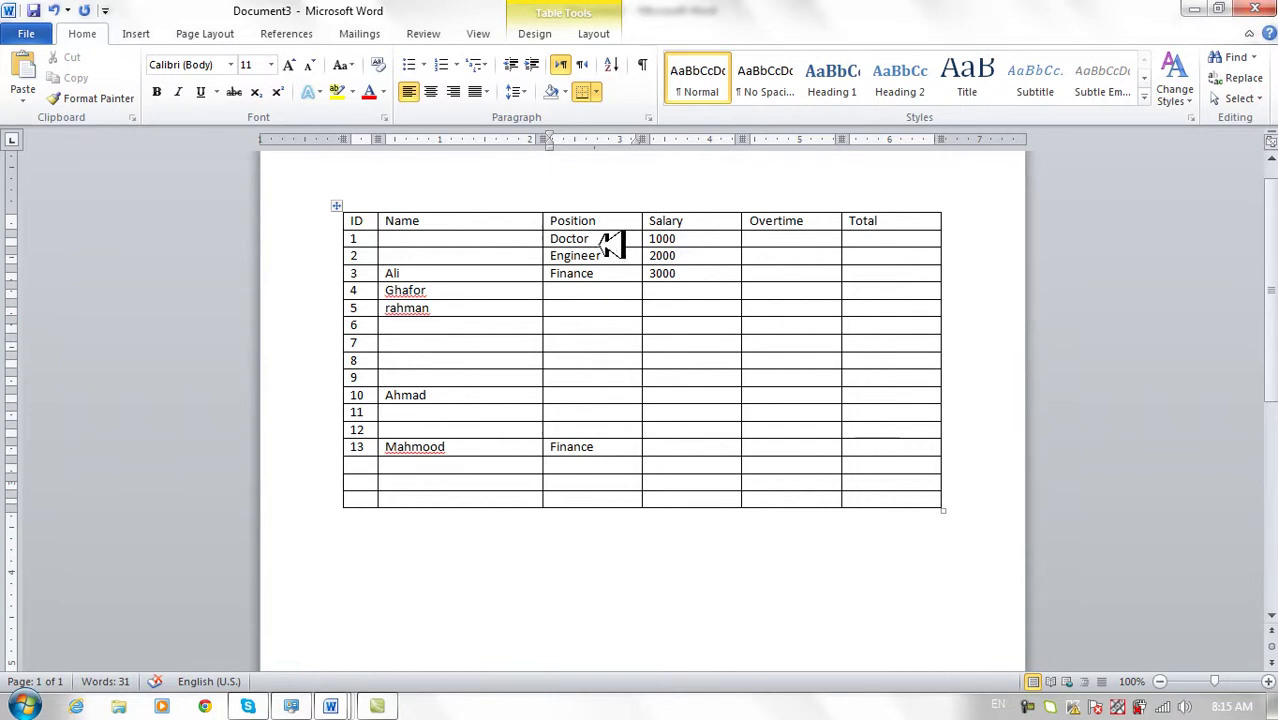
left_click_drag(600, 238, 552, 238)
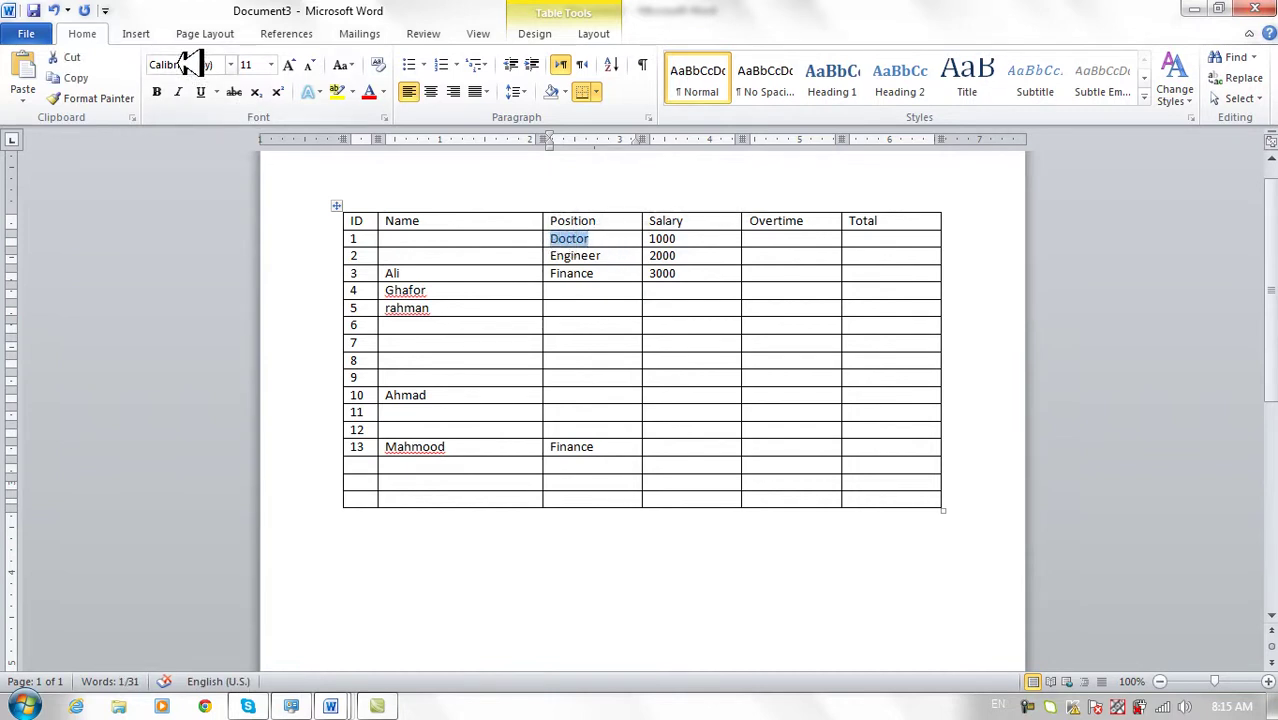
left_click(236, 64)
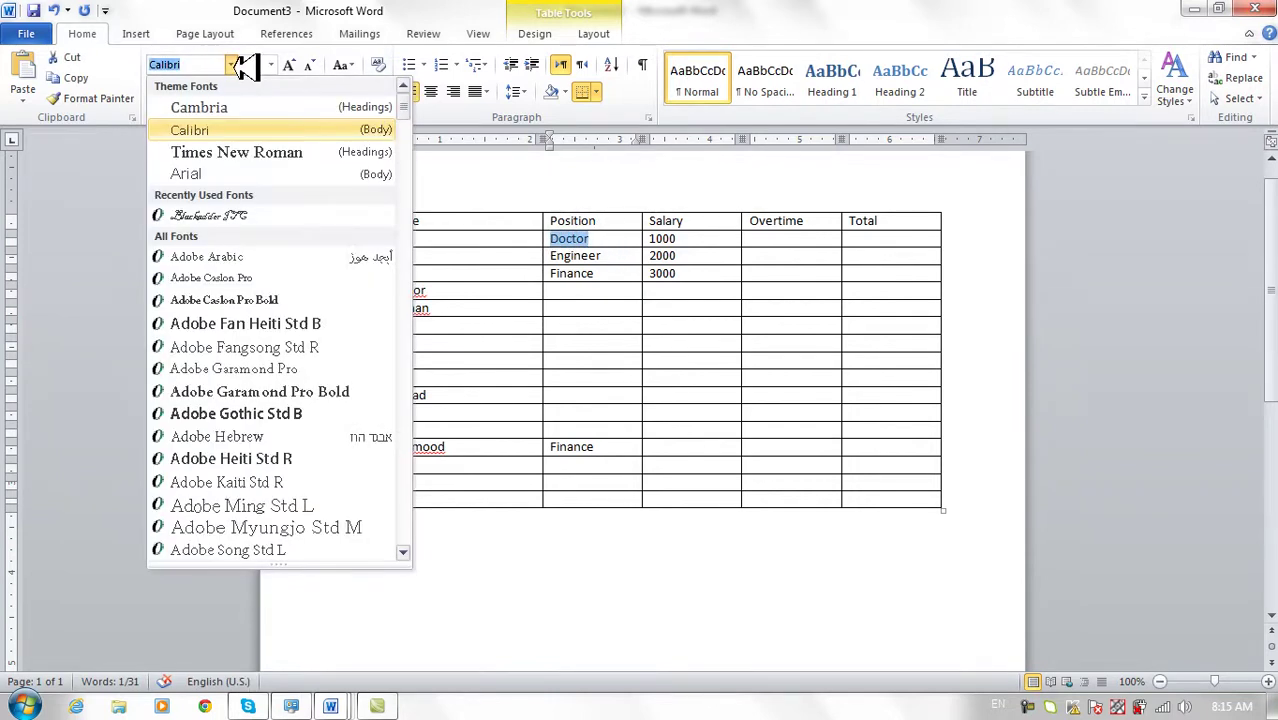
left_click(243, 212)
left_click(270, 65)
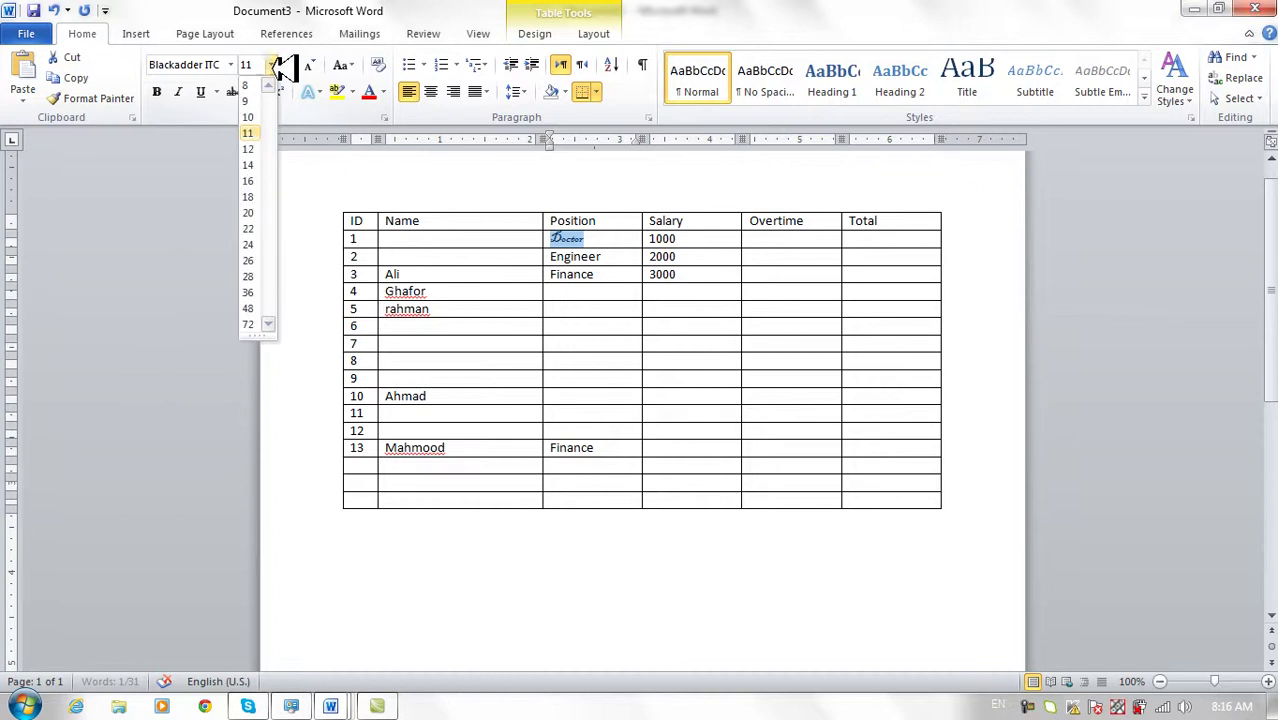
left_click(263, 211)
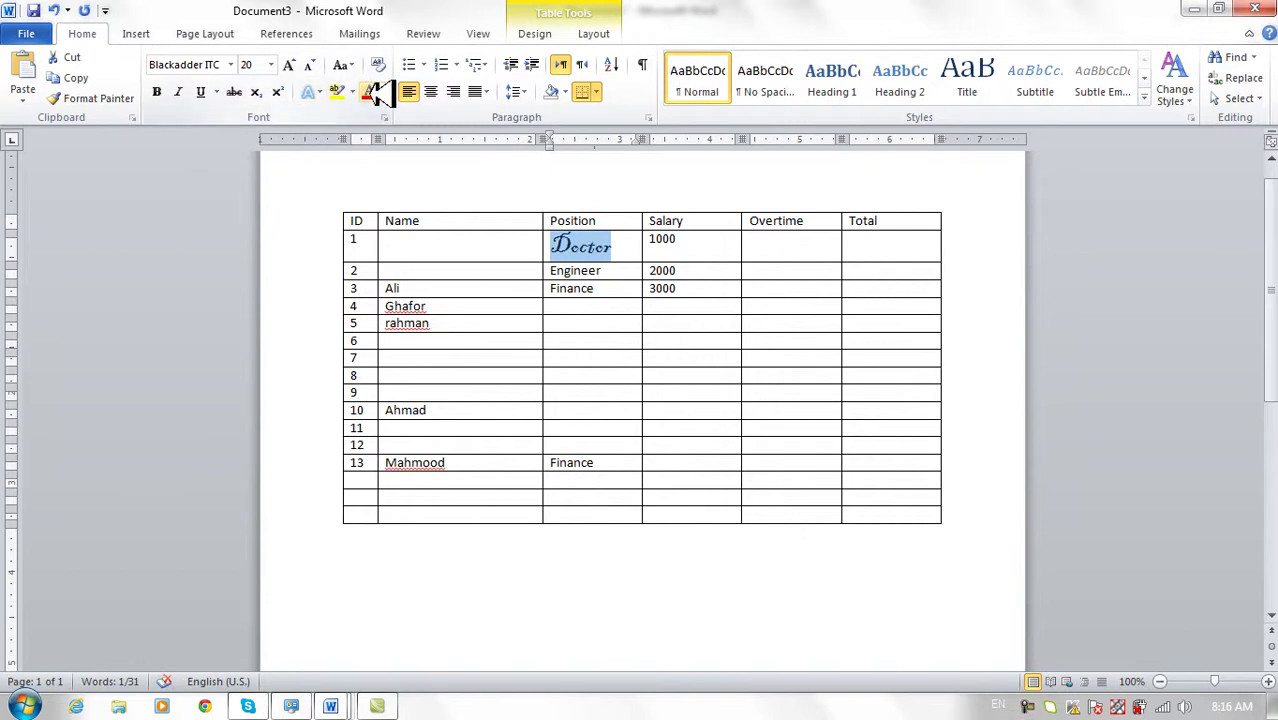
left_click(373, 92)
left_click(626, 304)
Step: Copy the formatted "Doctor" text from the Position cell of the row with ID 1
left_click_drag(612, 248, 566, 247)
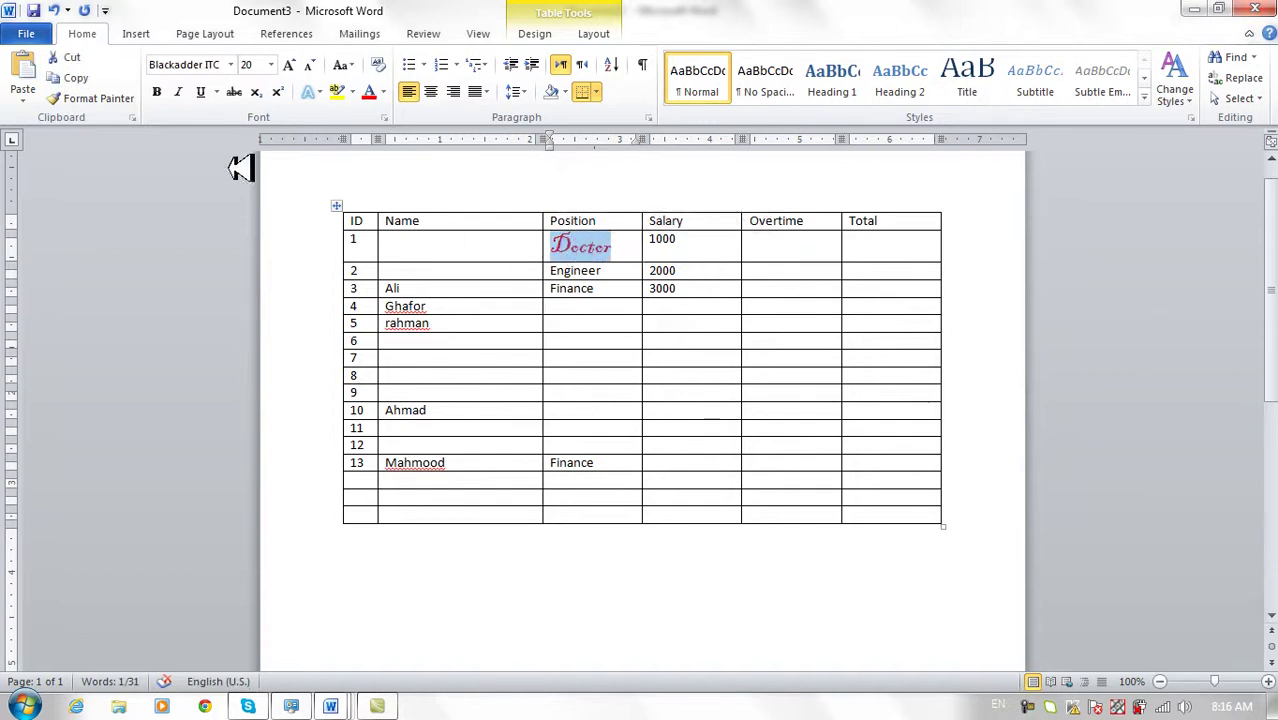
left_click(90, 78)
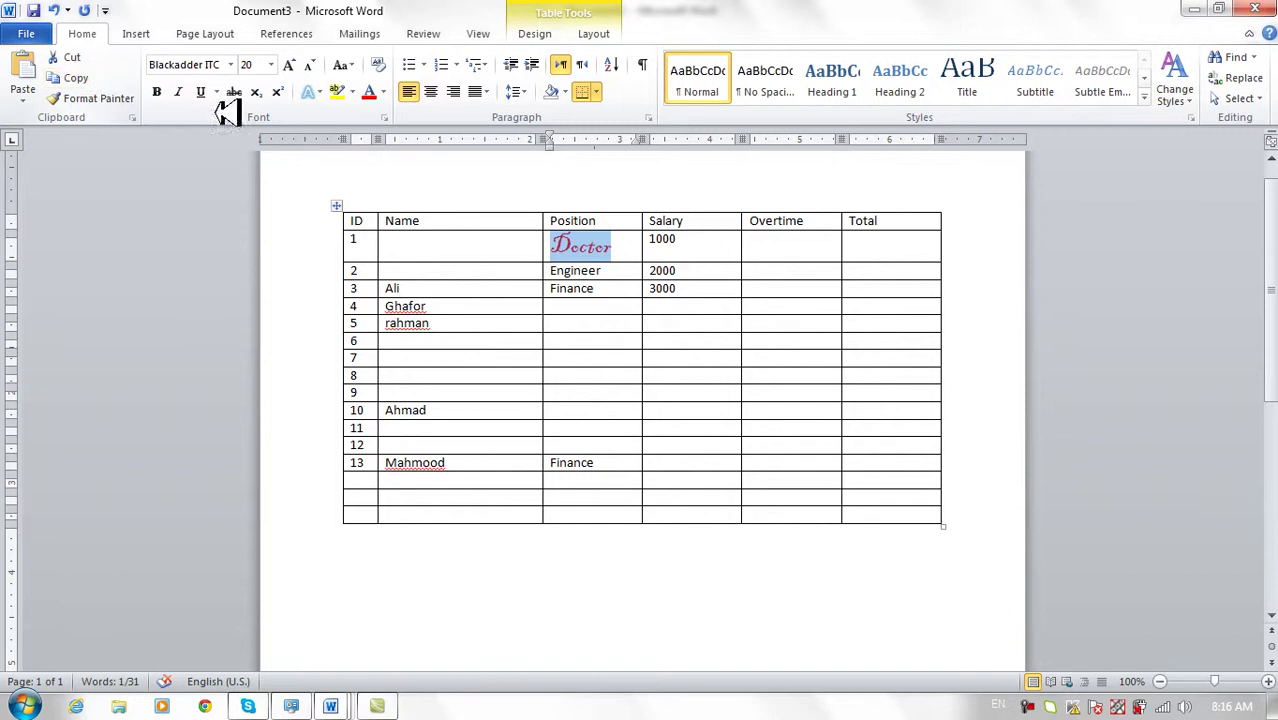
left_click(610, 268)
left_click(612, 248)
left_click_drag(626, 244, 553, 248)
left_click(602, 248)
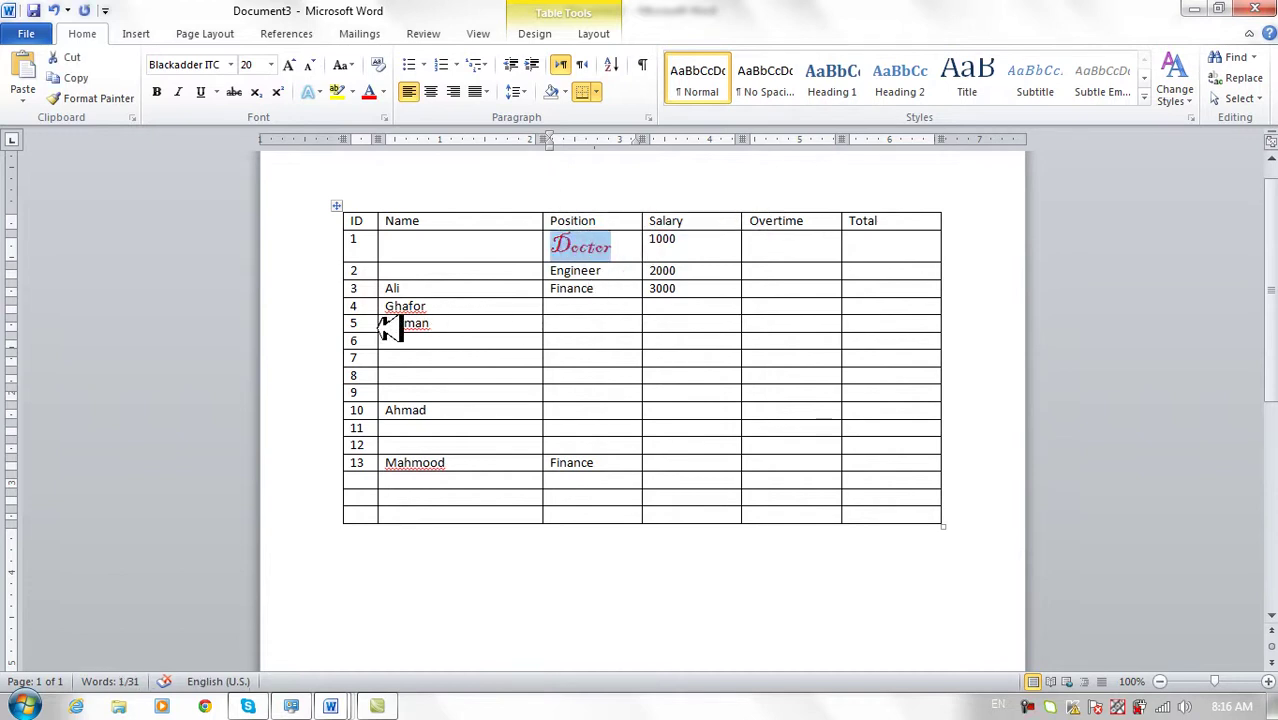
Step: Try a default paste of the copied "Doctor" into the Position cell of the row with ID 5 and undo it
left_click(360, 325)
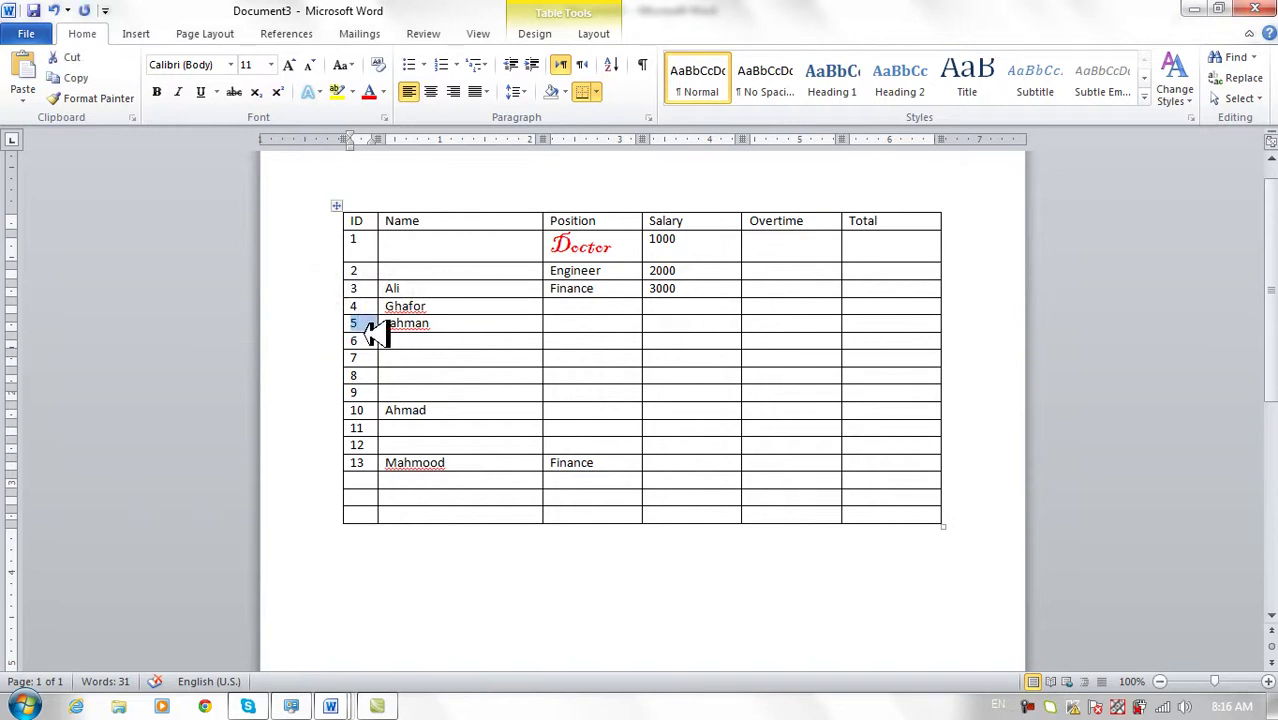
left_click(385, 325)
left_click(456, 325)
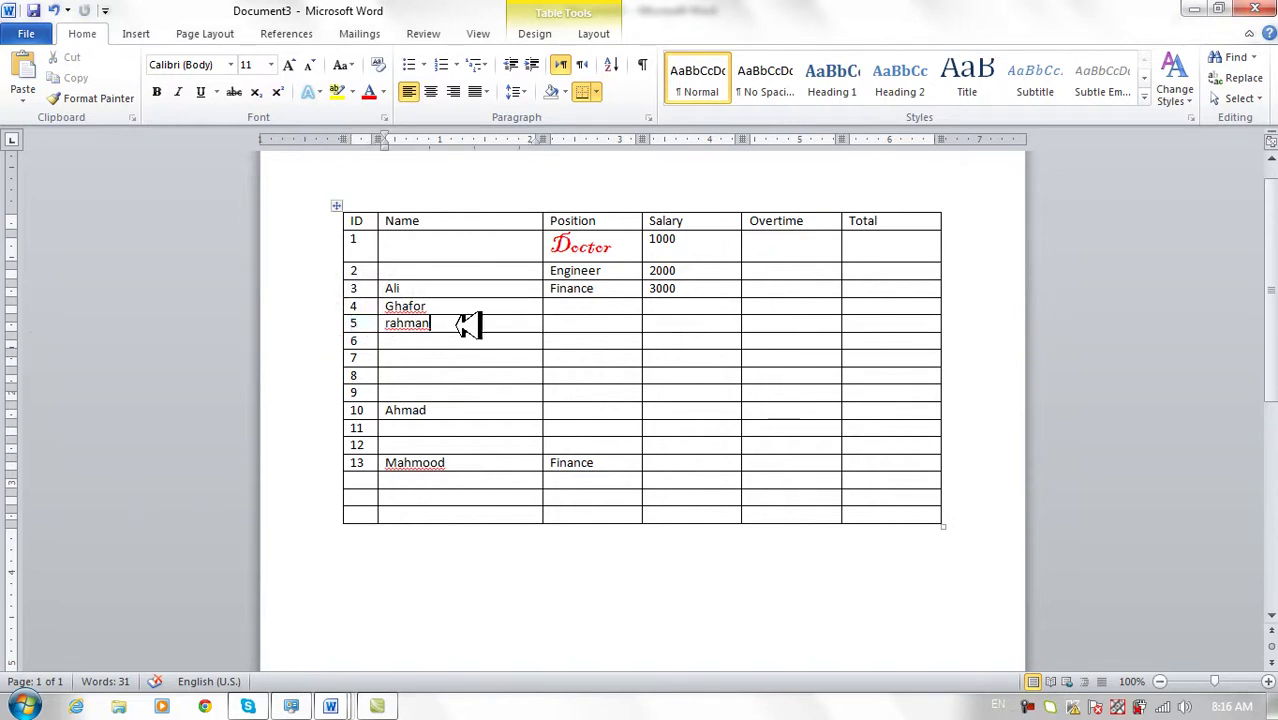
left_click(563, 323)
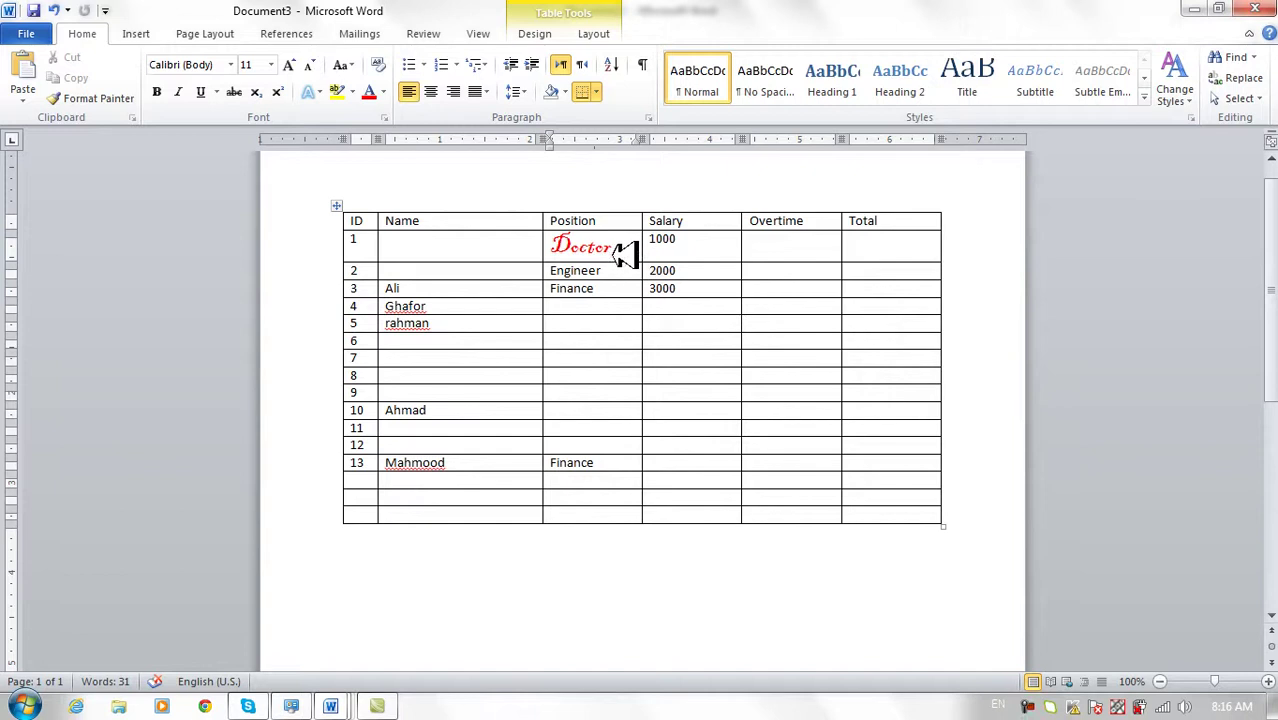
double_click(565, 244)
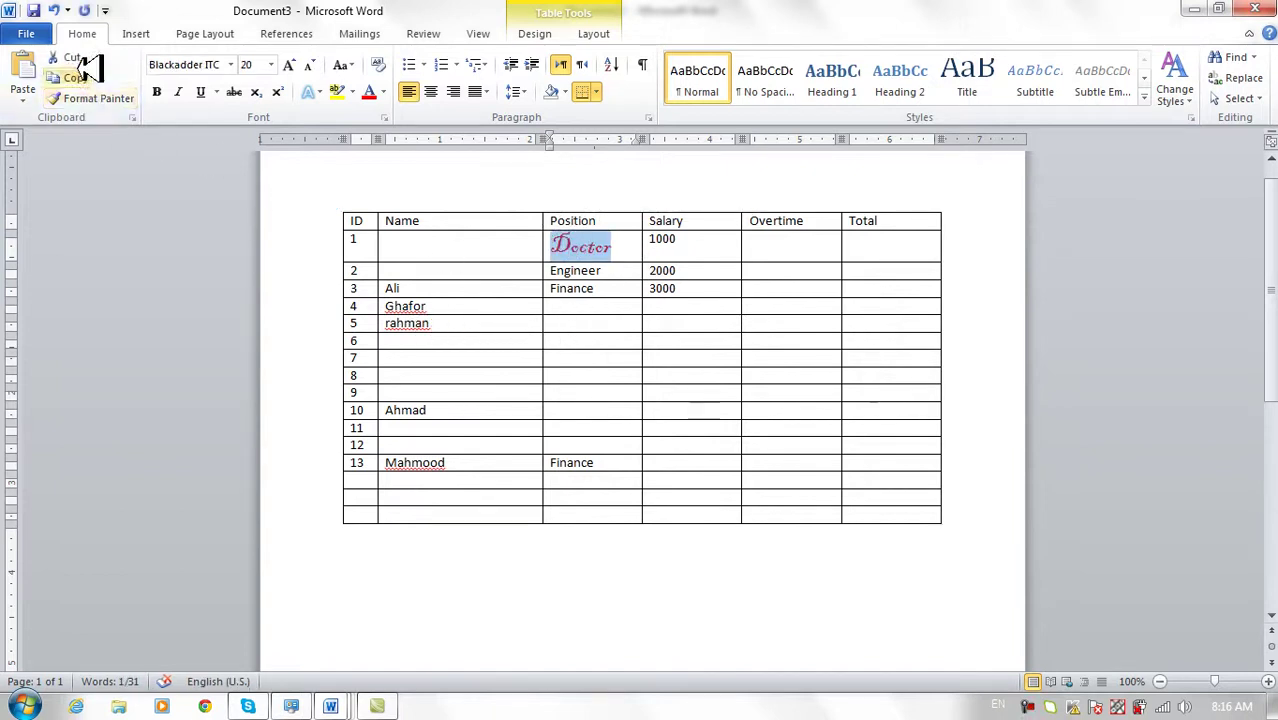
left_click(566, 323)
left_click(33, 97)
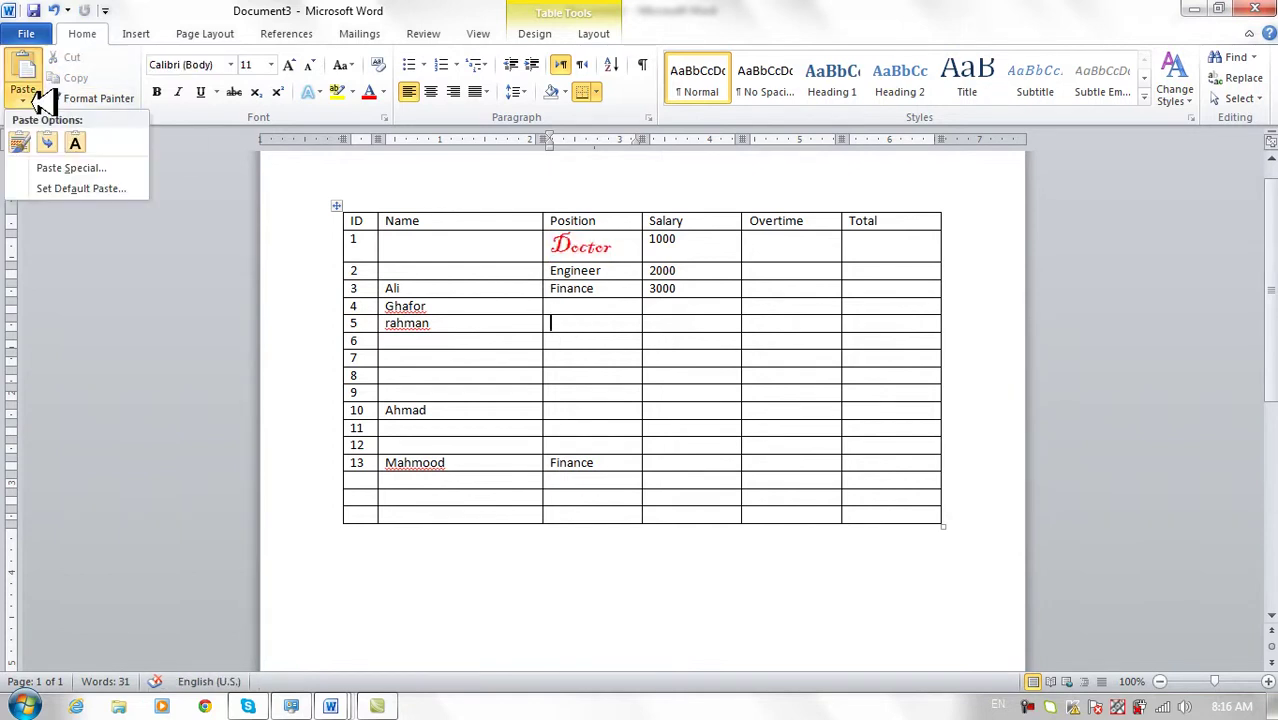
left_click(38, 97)
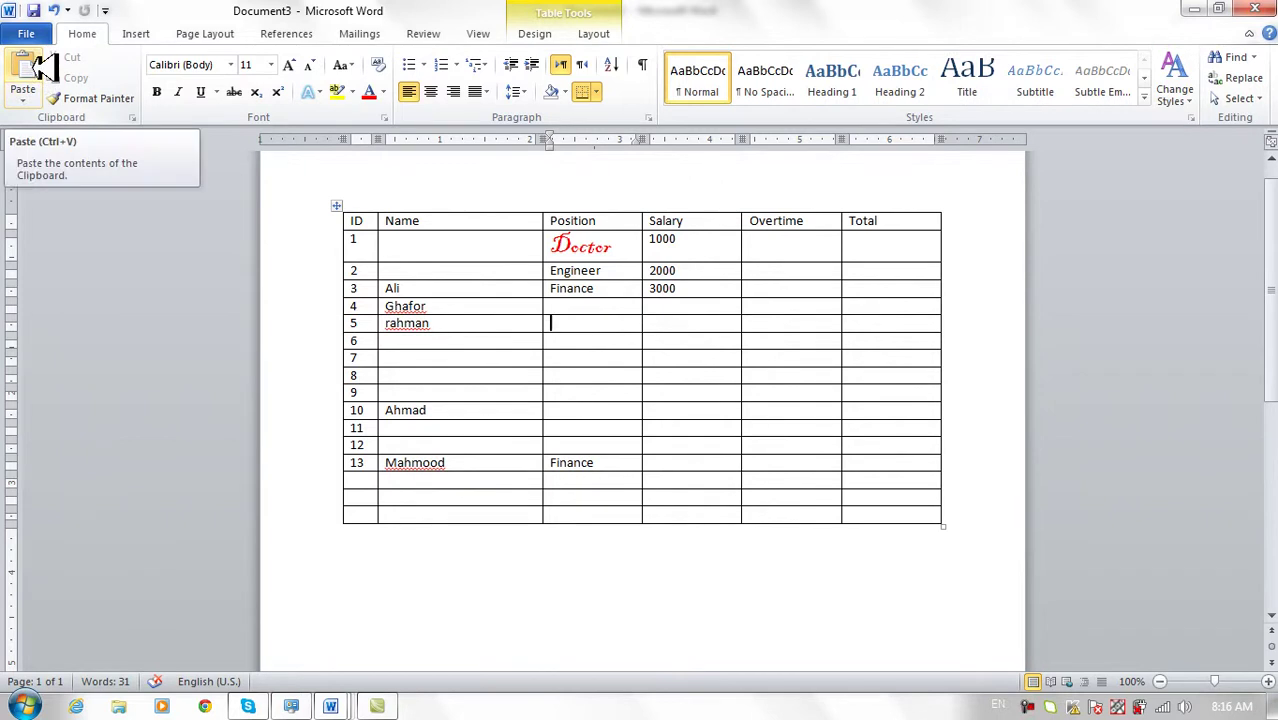
left_click(40, 66)
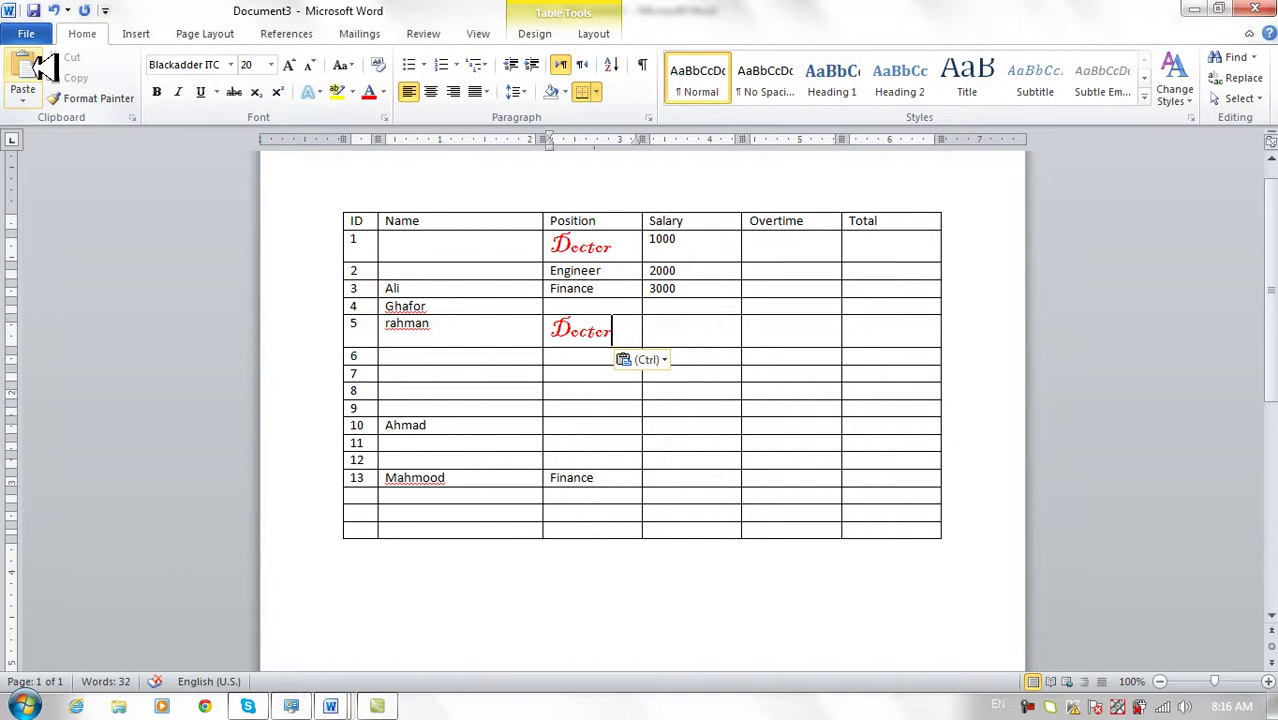
key("ctrl+z")
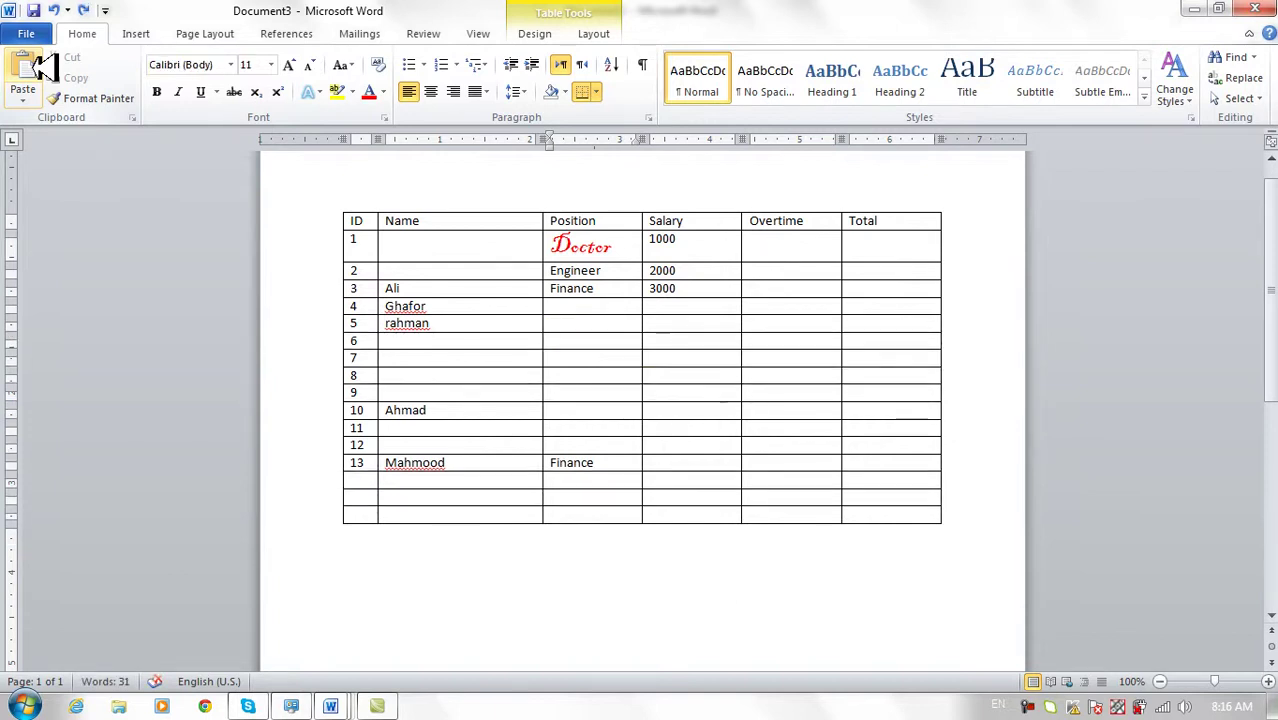
Step: Try pasting "Doctor" with Keep Source Formatting into the Position cell of the row with ID 5, and undo the paste
left_click(38, 92)
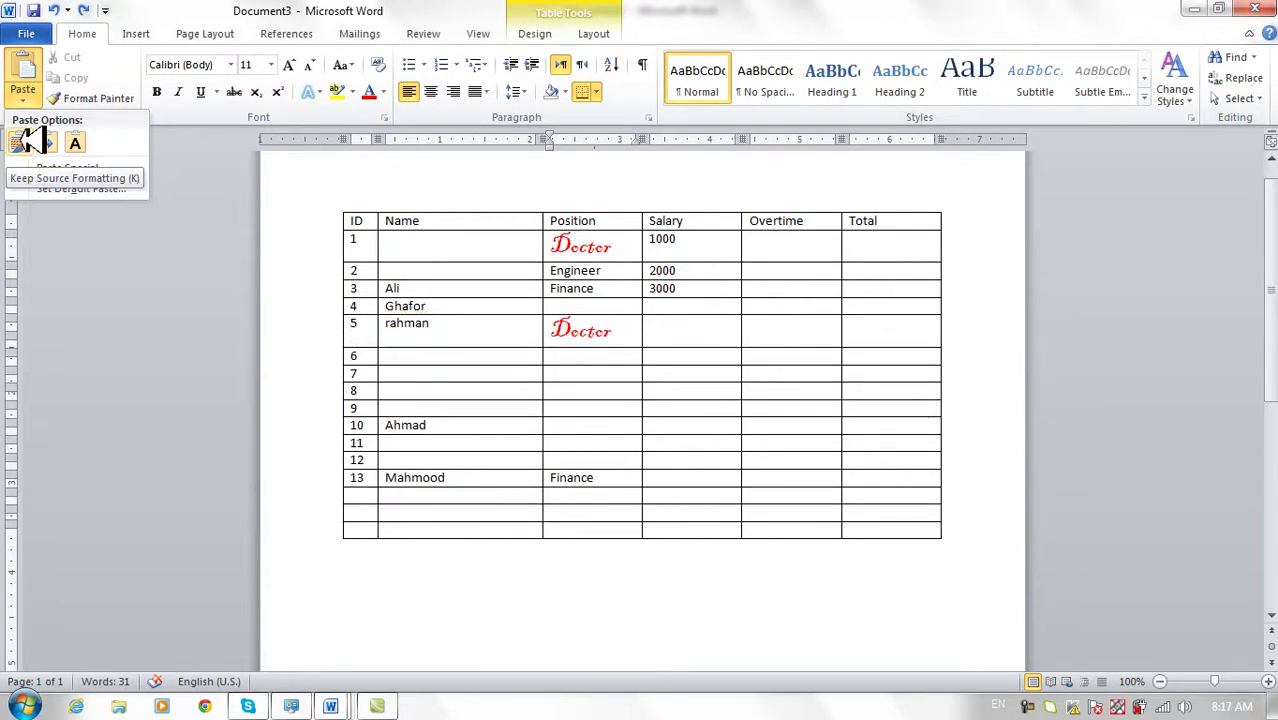
left_click(26, 141)
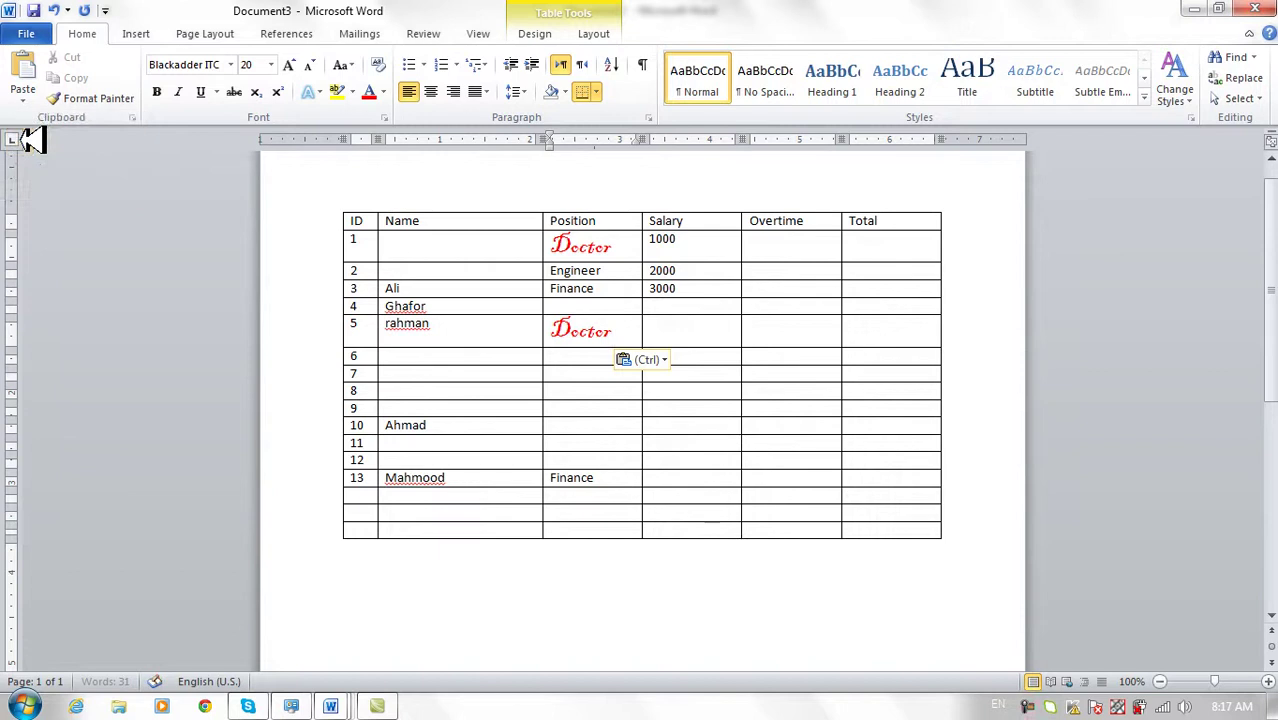
left_click(22, 95)
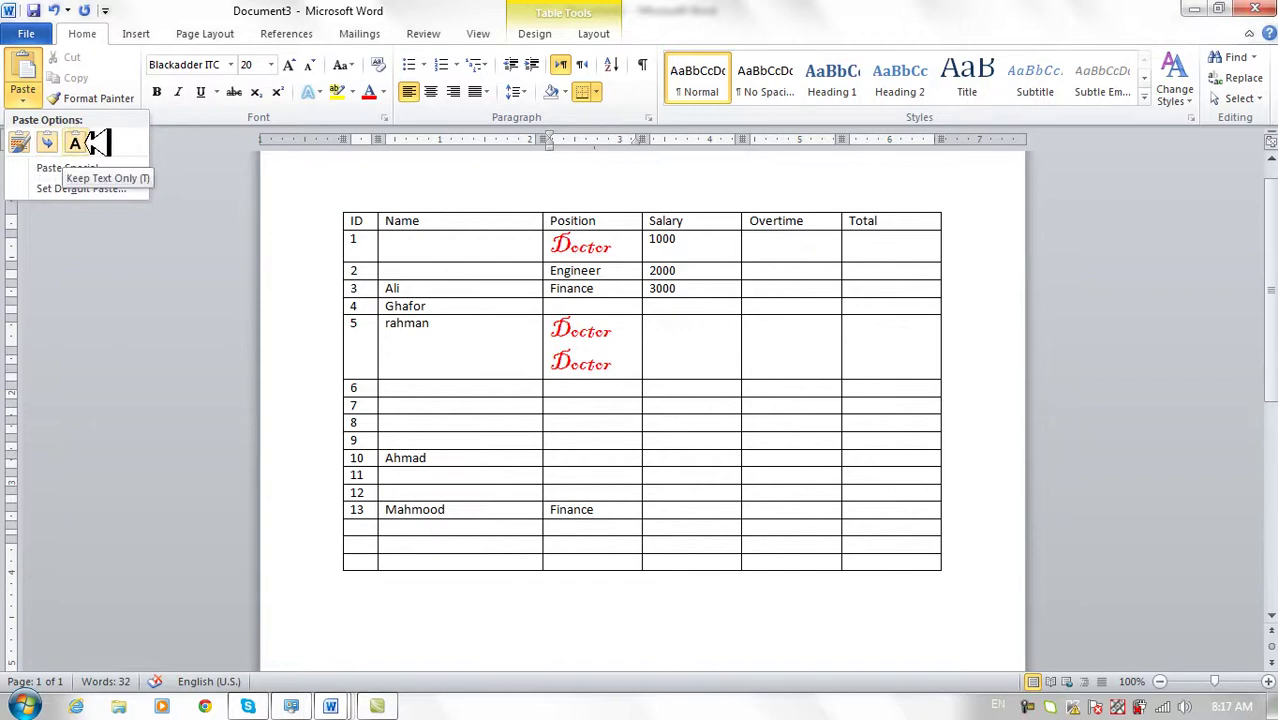
left_click(622, 325)
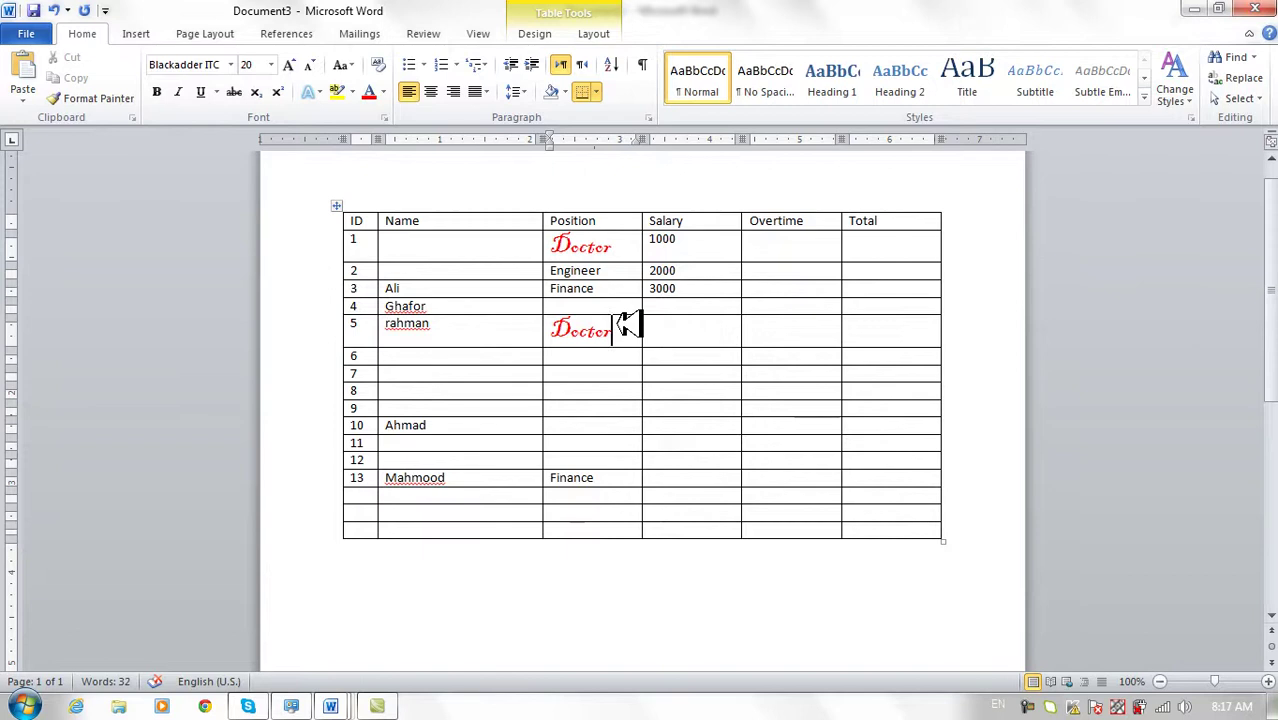
key("ctrl+z")
Step: Copy "Doctor" from the row with ID 1 again and preview the paste options in the Position cell of the row with ID 5
left_click_drag(614, 245, 552, 245)
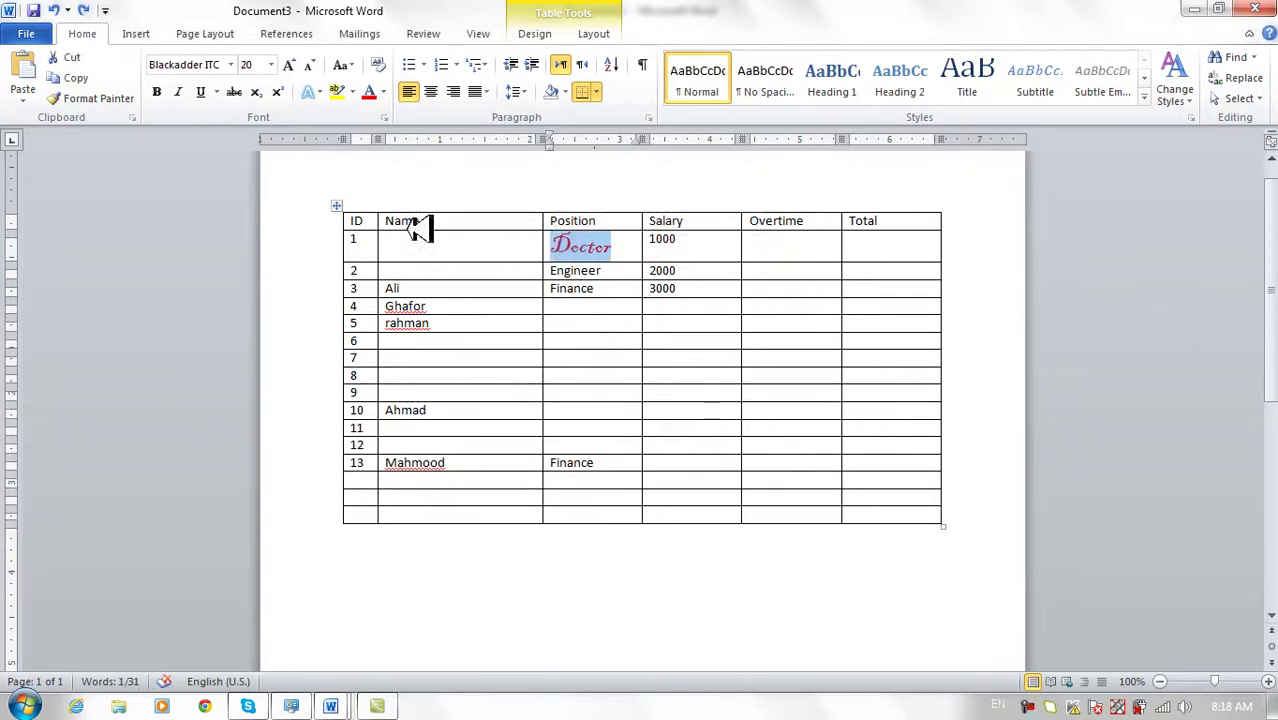
left_click(68, 76)
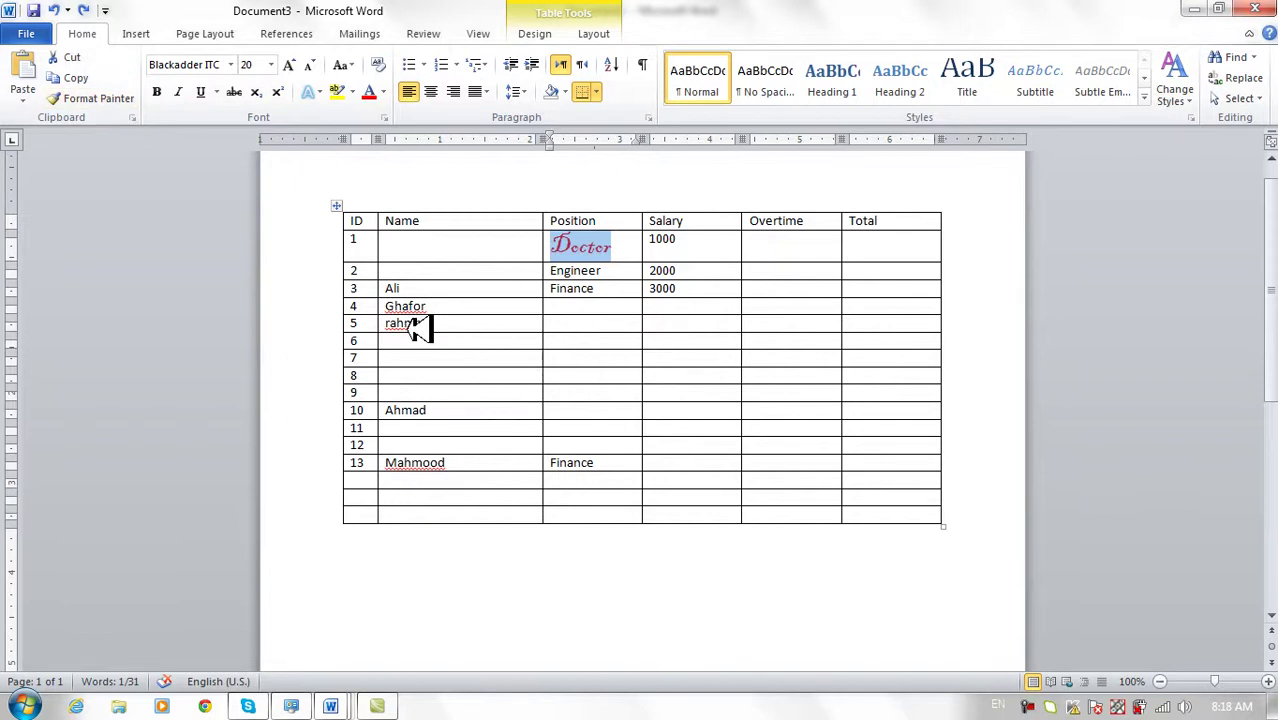
left_click(596, 325)
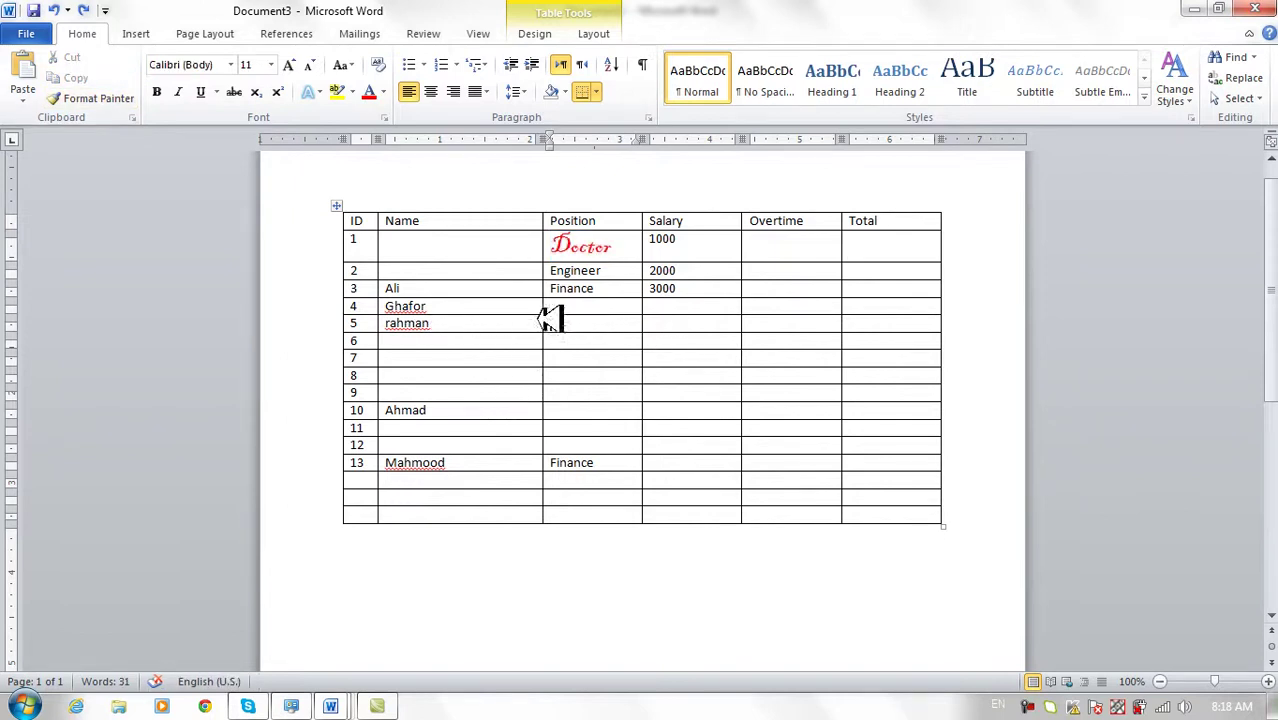
left_click(38, 98)
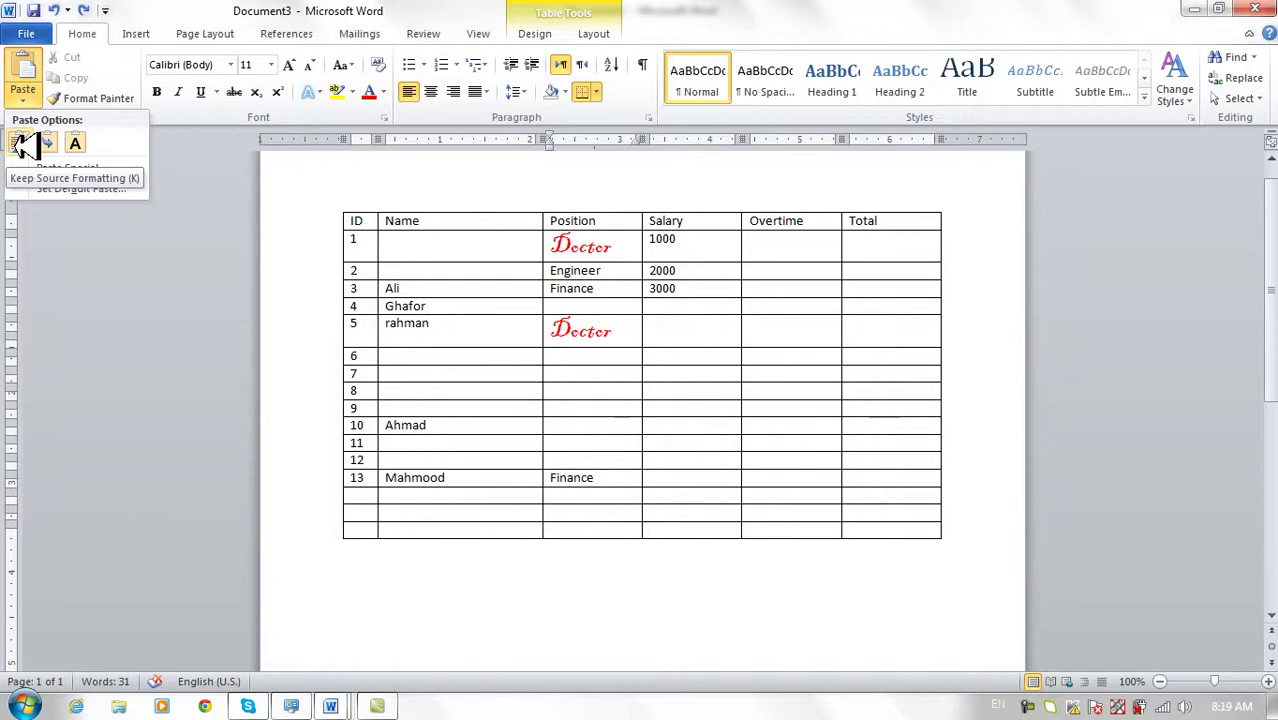
key("Escape")
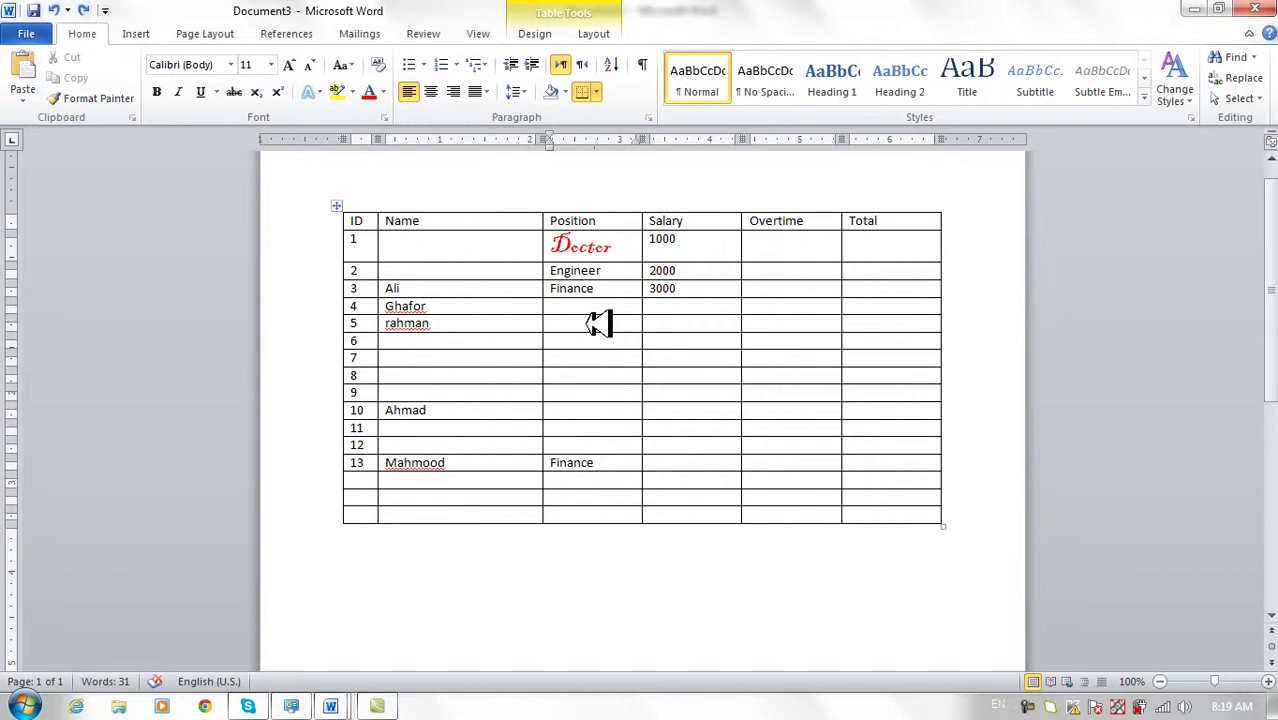
Step: Close the table document Document3 without saving its changes
key("alt+F4")
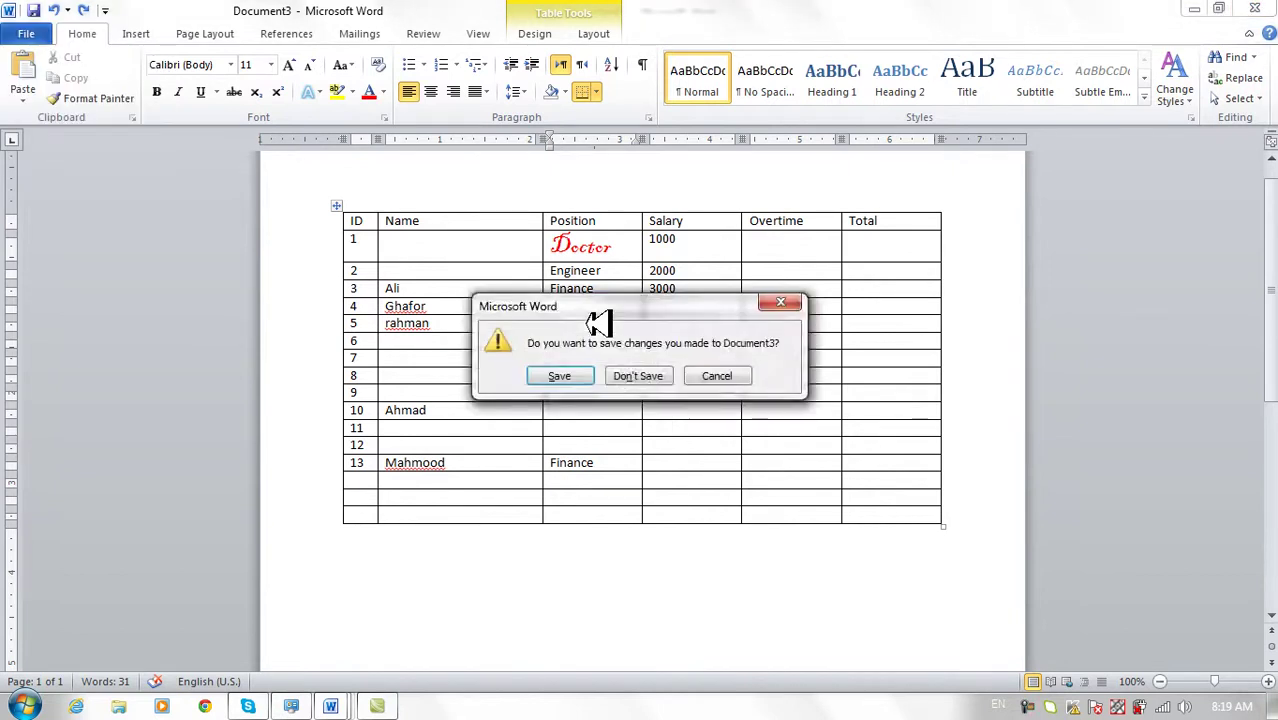
key("n")
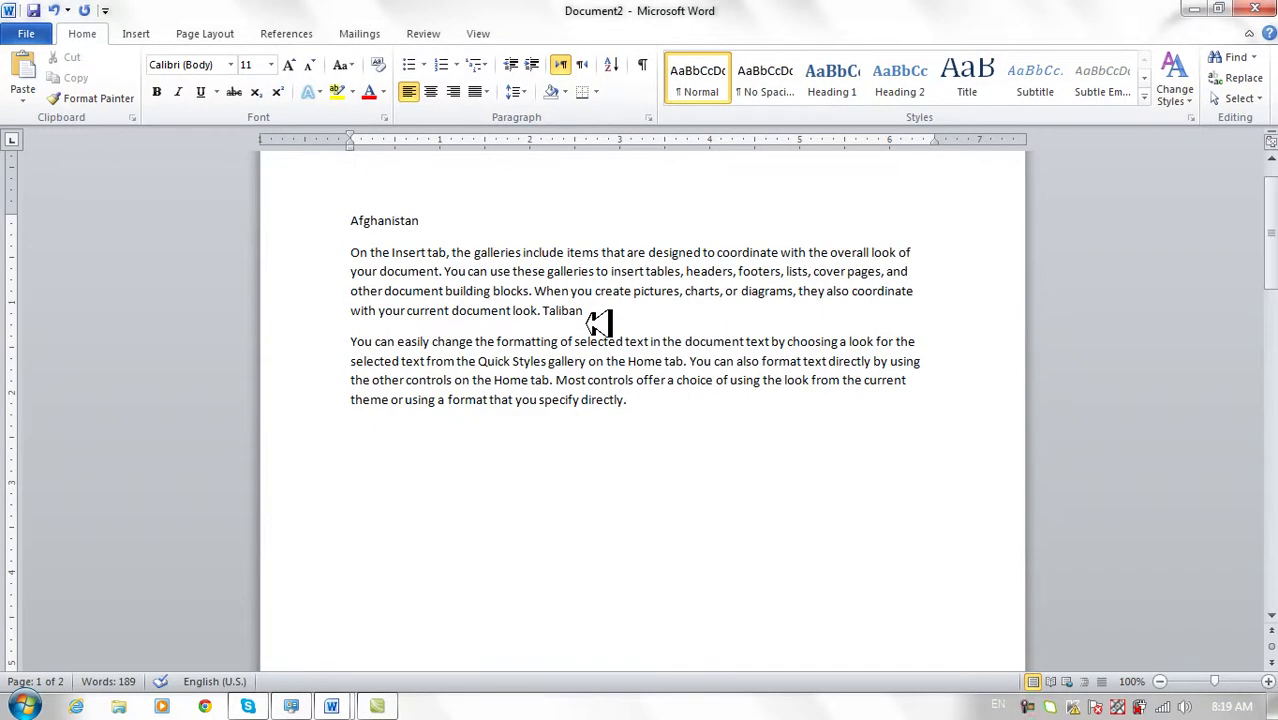
Step: Format the "Afghanistan" heading in Document2 as Blackadder ITC, size 72, in red
left_click_drag(428, 220, 352, 220)
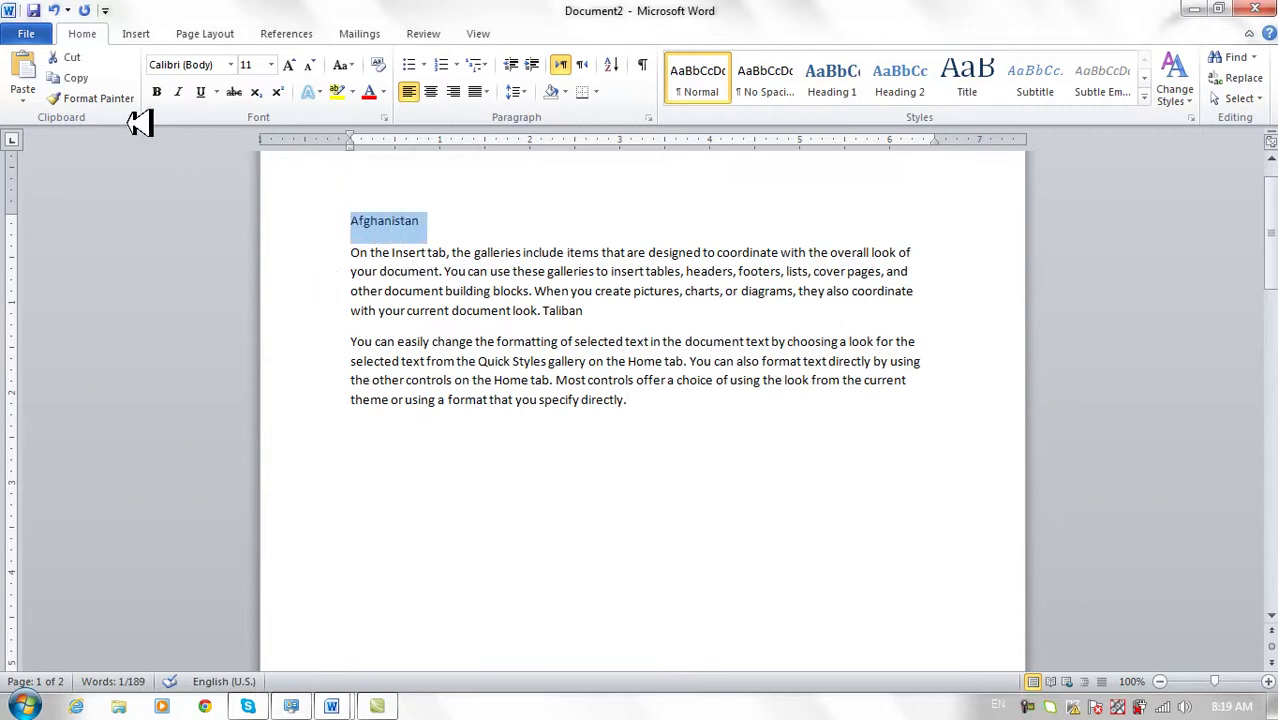
left_click(231, 64)
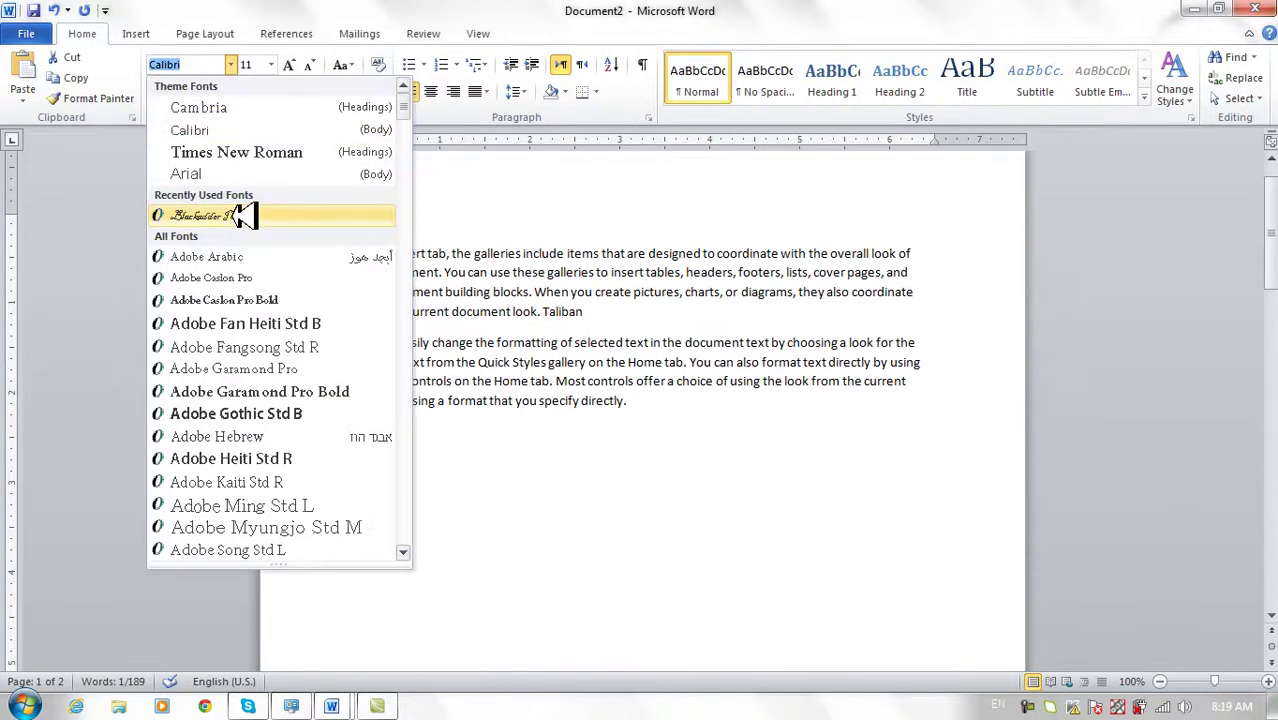
left_click(242, 212)
left_click(270, 64)
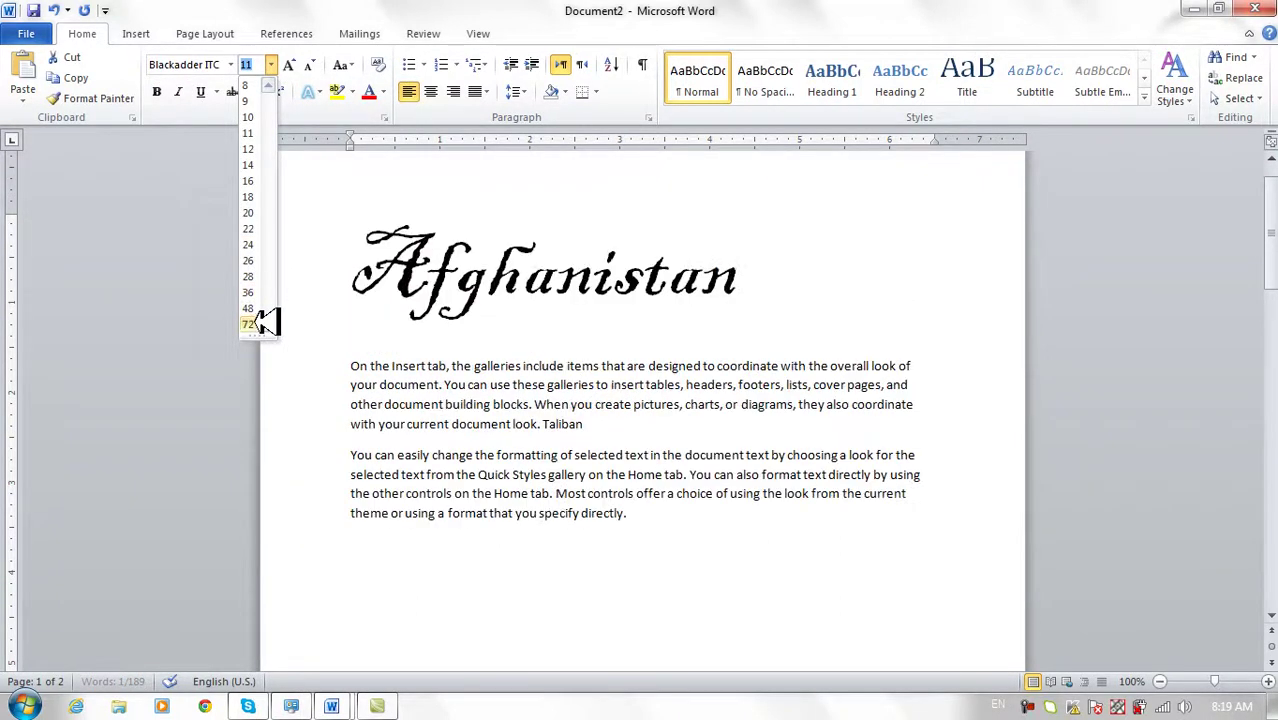
left_click(258, 323)
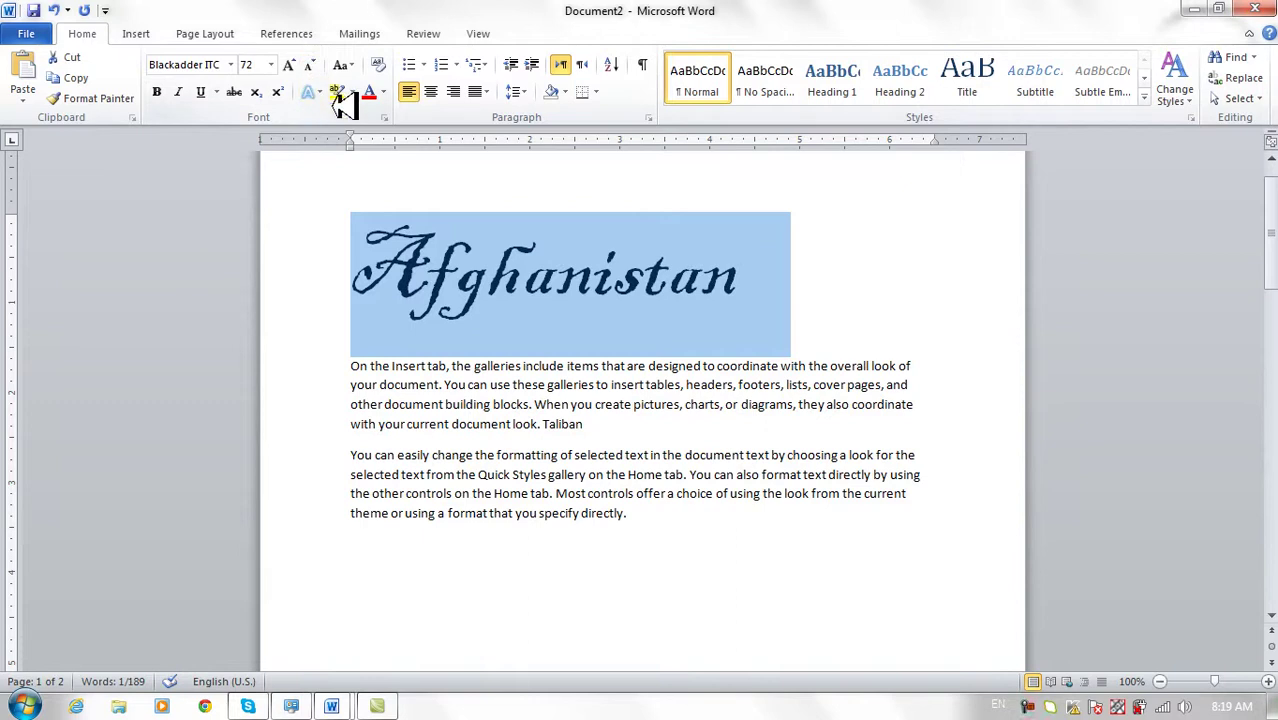
left_click(370, 90)
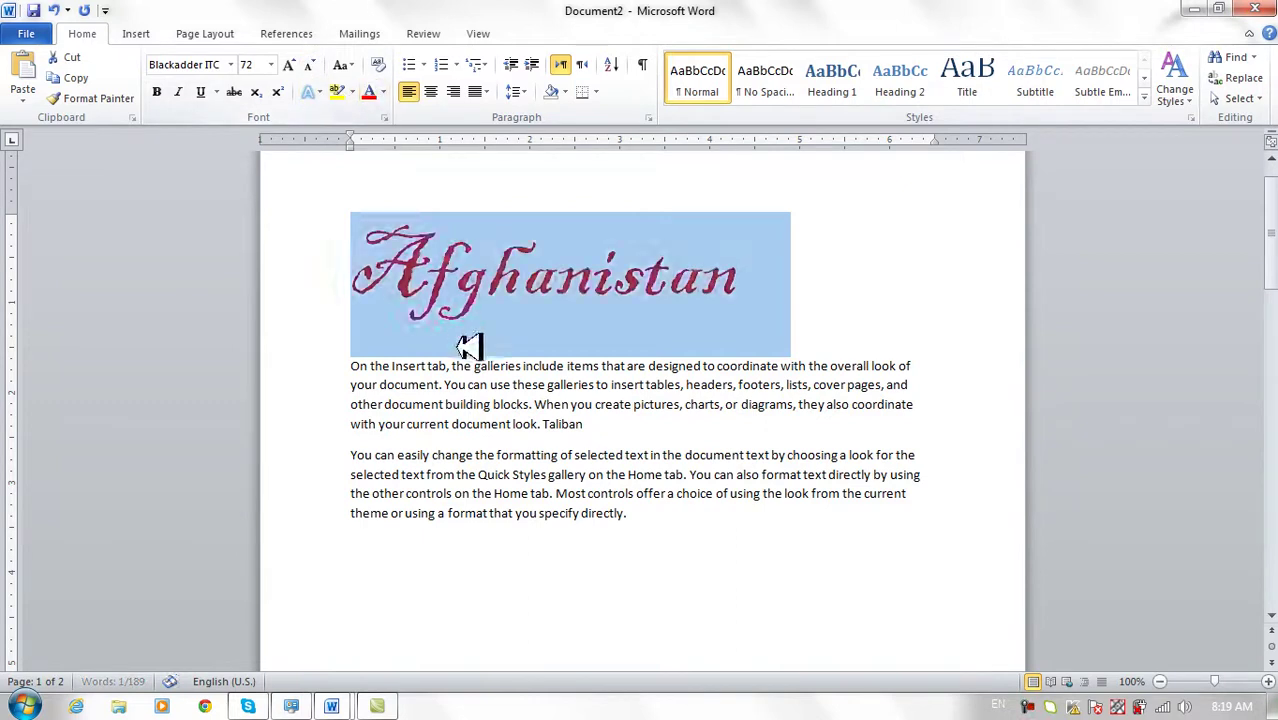
left_click(471, 345)
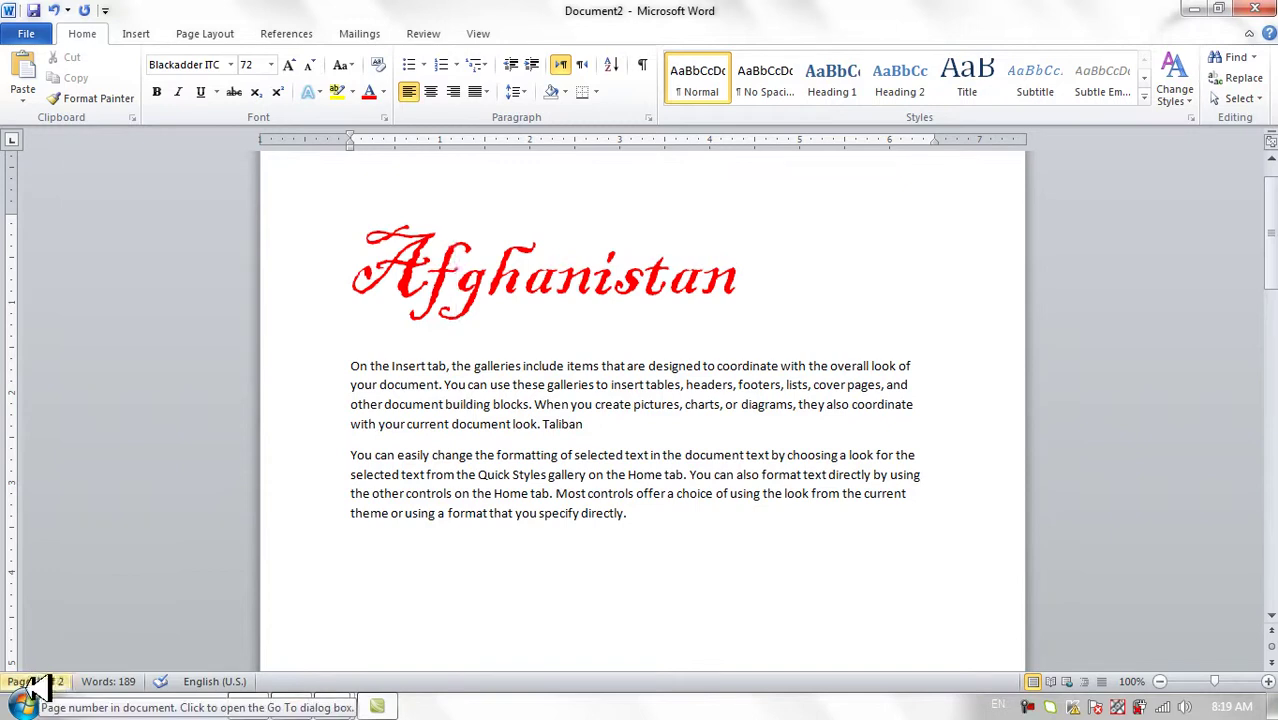
Step: Copy the formatted "Afghanistan" heading and place the cursor on an empty line below "Taliban" on page 2
left_click_drag(751, 275, 388, 280)
key("ctrl+c")
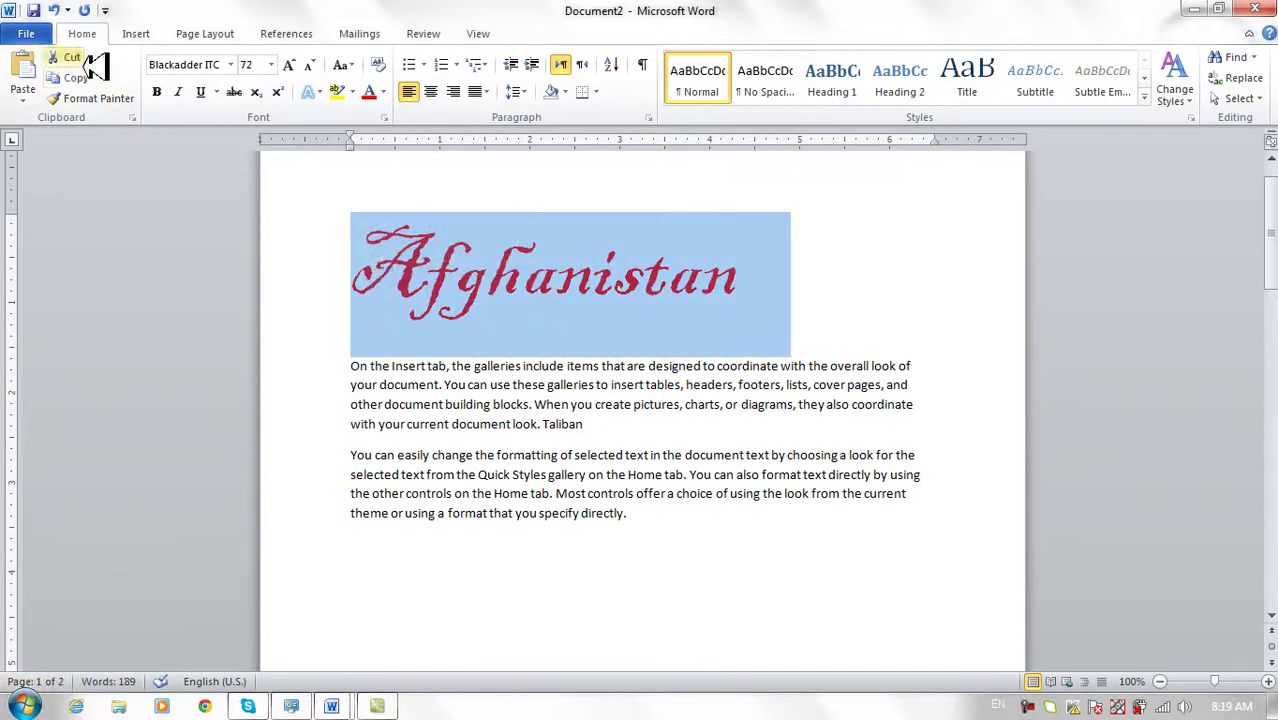
left_click(72, 78)
scroll(590, 510, "down", 15)
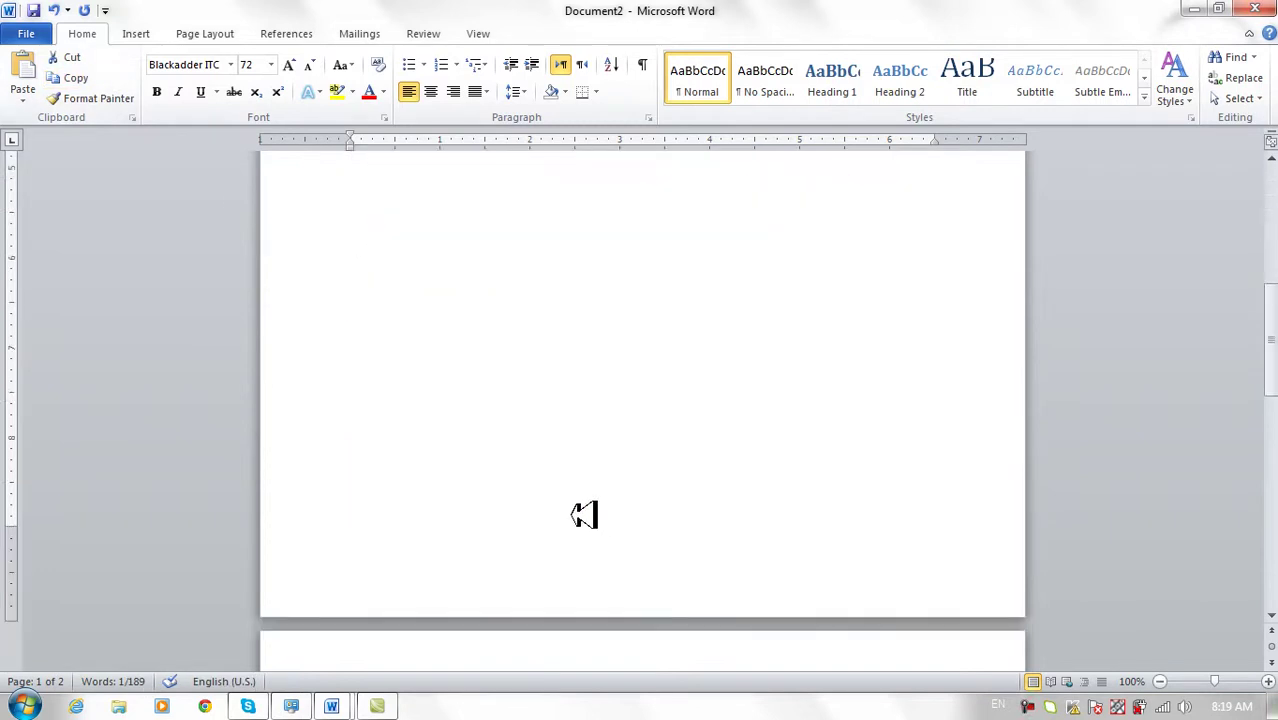
left_click(400, 486)
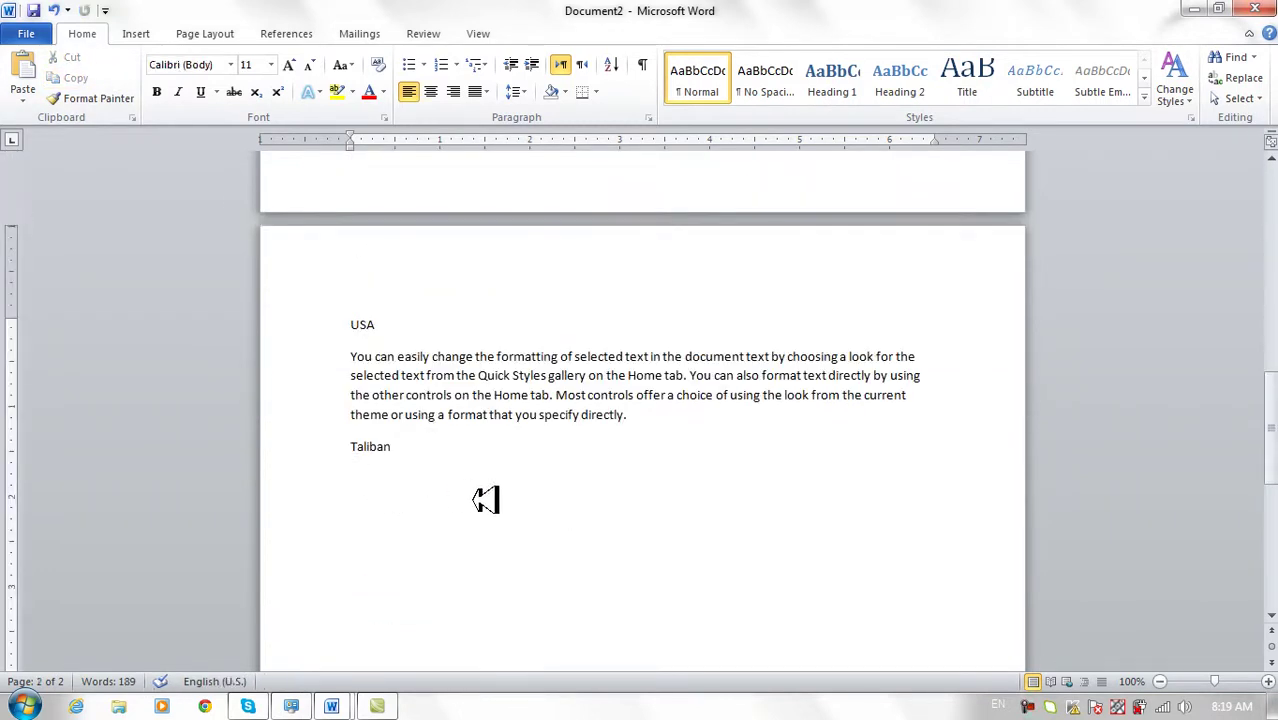
key("Return")
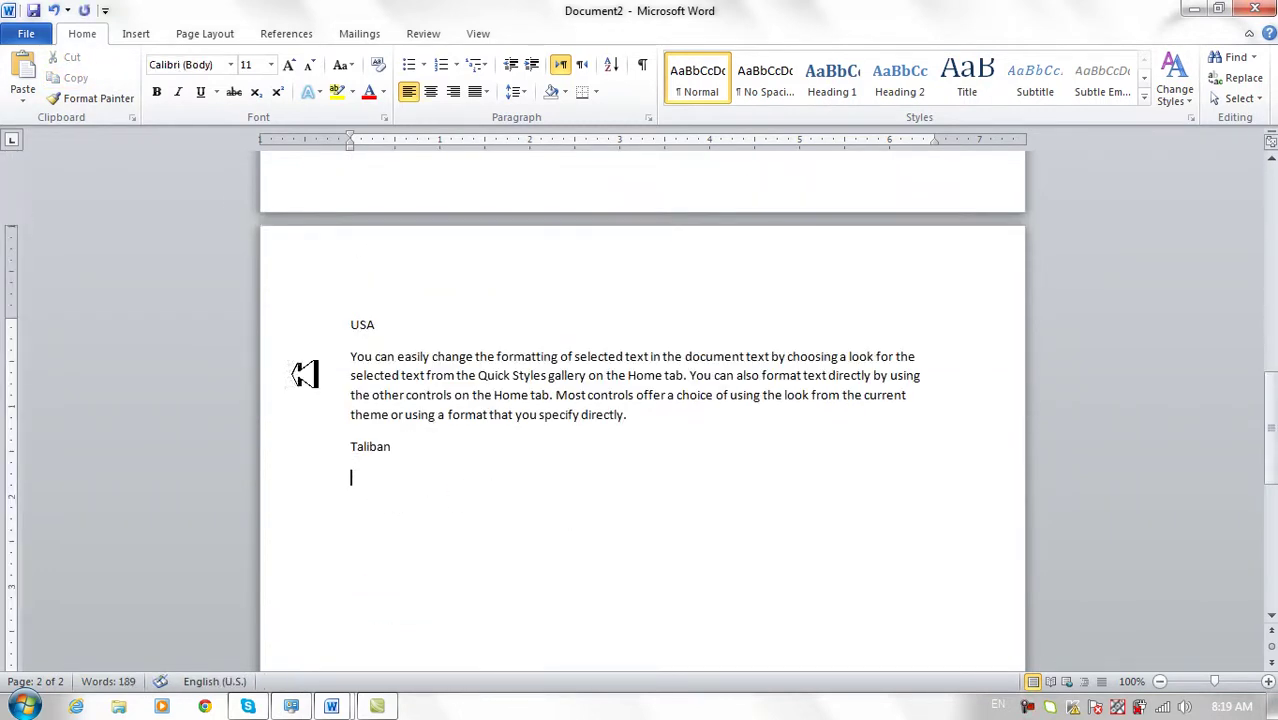
Step: Try pasting the "Afghanistan" heading with Keep Source Formatting below "Taliban" on page 2, and undo the paste
left_click(24, 100)
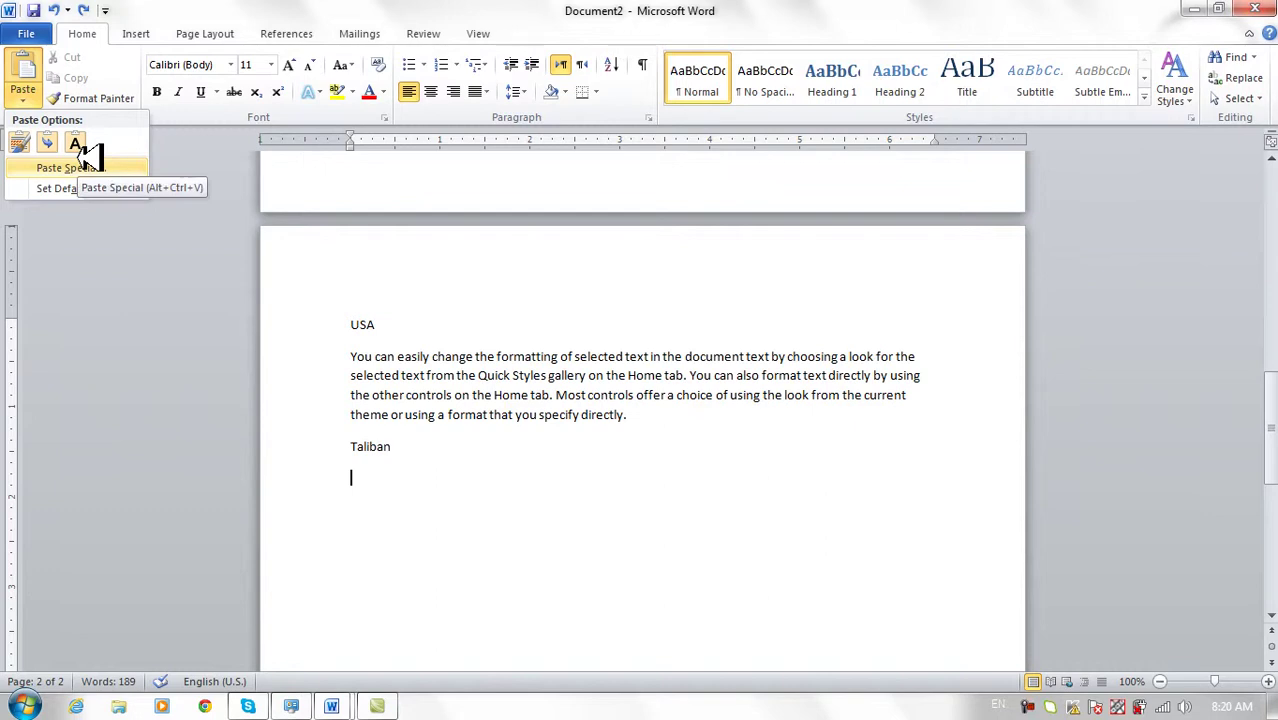
left_click(27, 145)
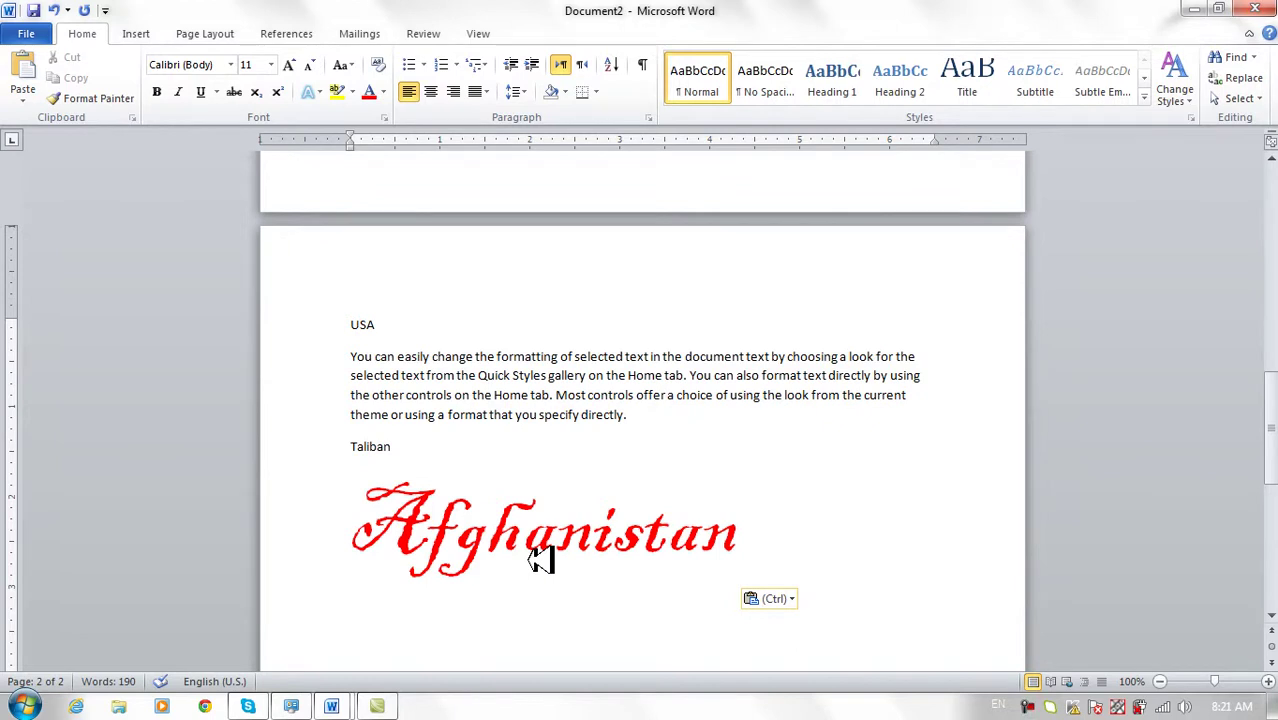
key("ctrl+z")
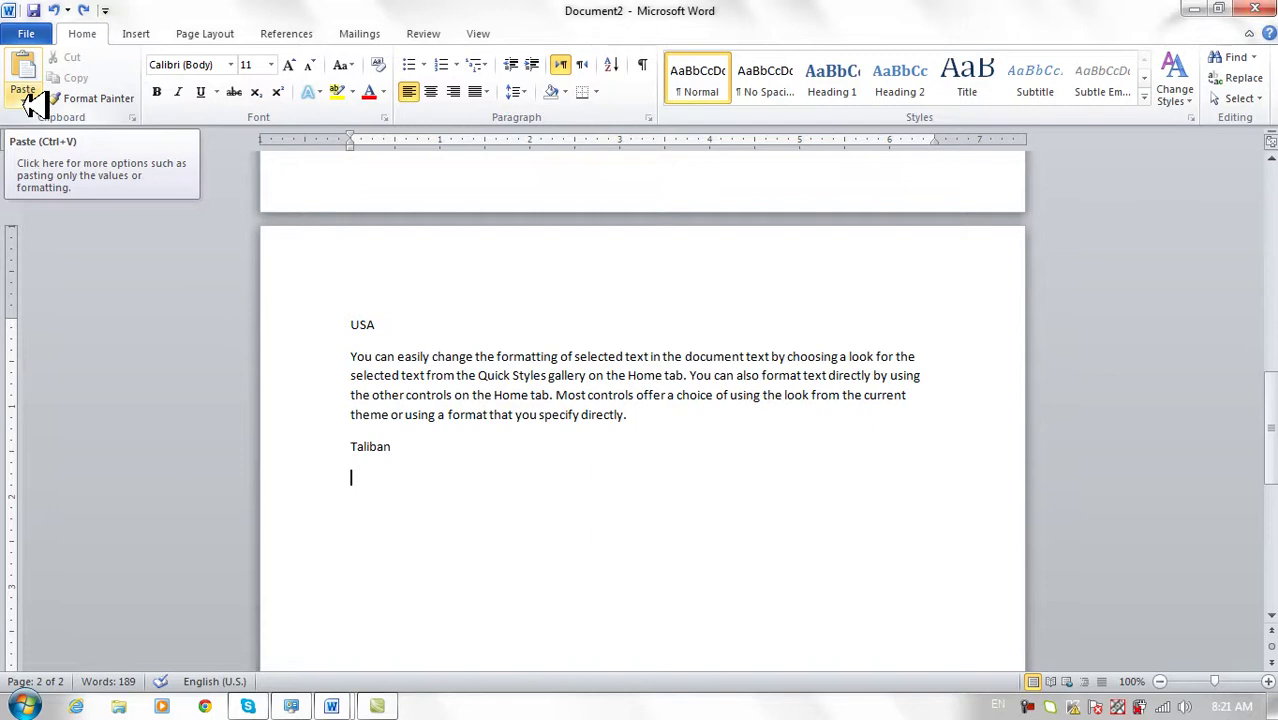
Step: Paste "Afghanistan" with Keep Text Only below "Taliban" on page 2 and compare it with the formatted heading on page 1
left_click(30, 100)
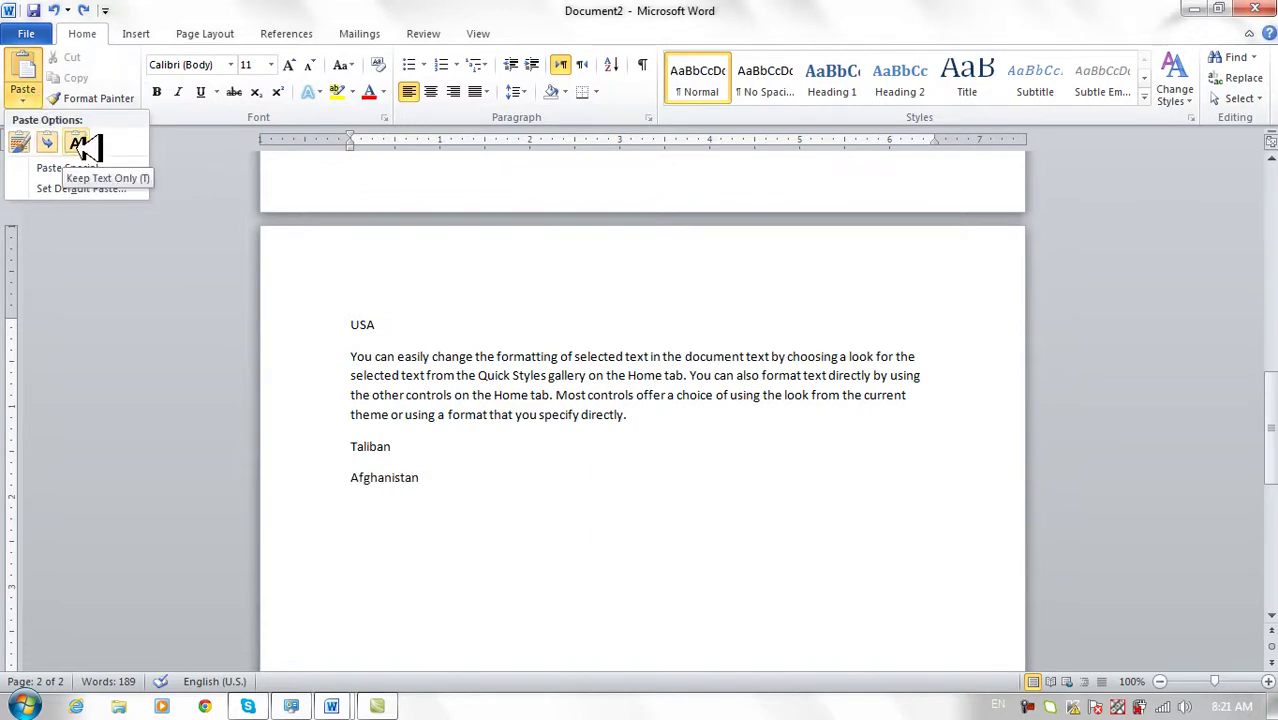
left_click(80, 145)
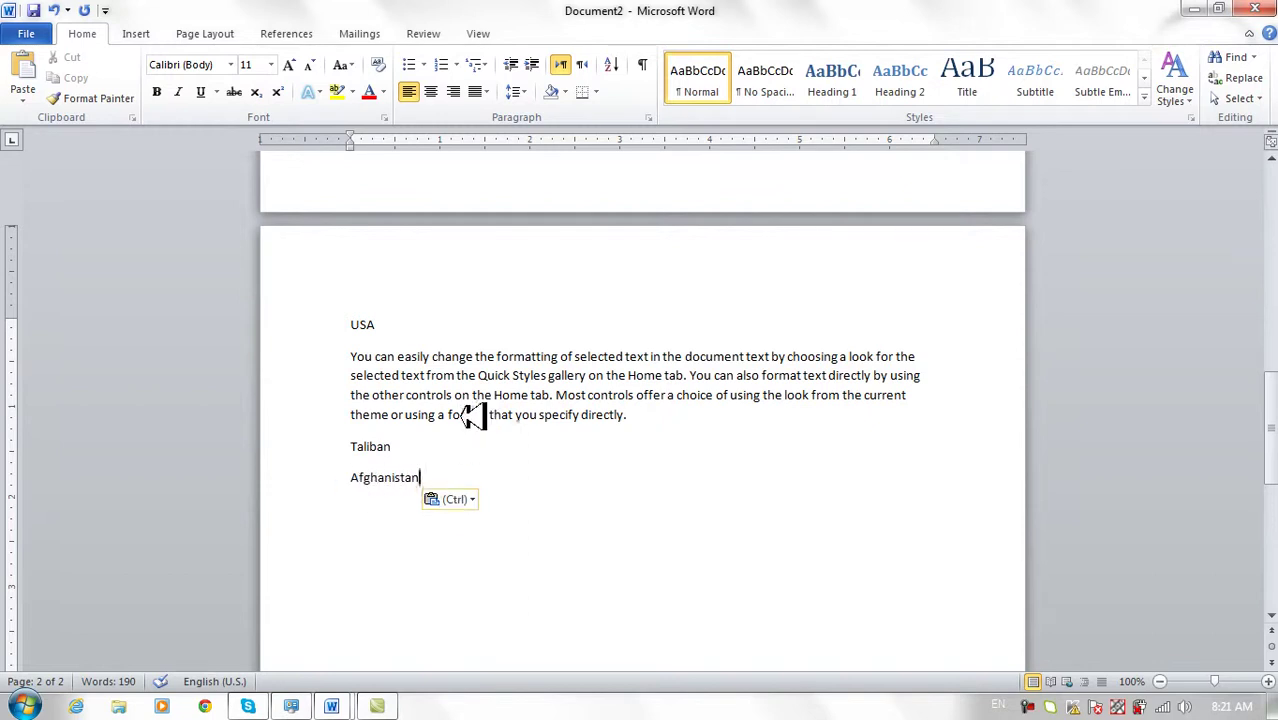
scroll(471, 415, "up", 15)
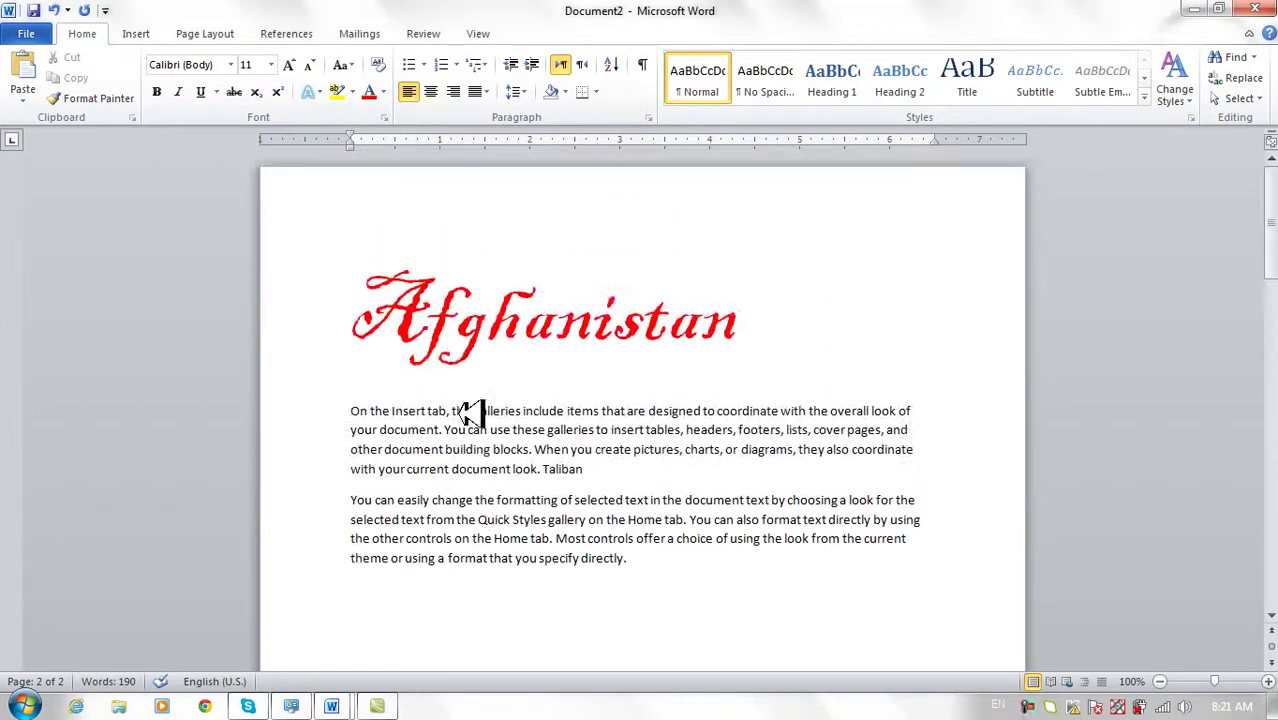
scroll(557, 322, "down", 10)
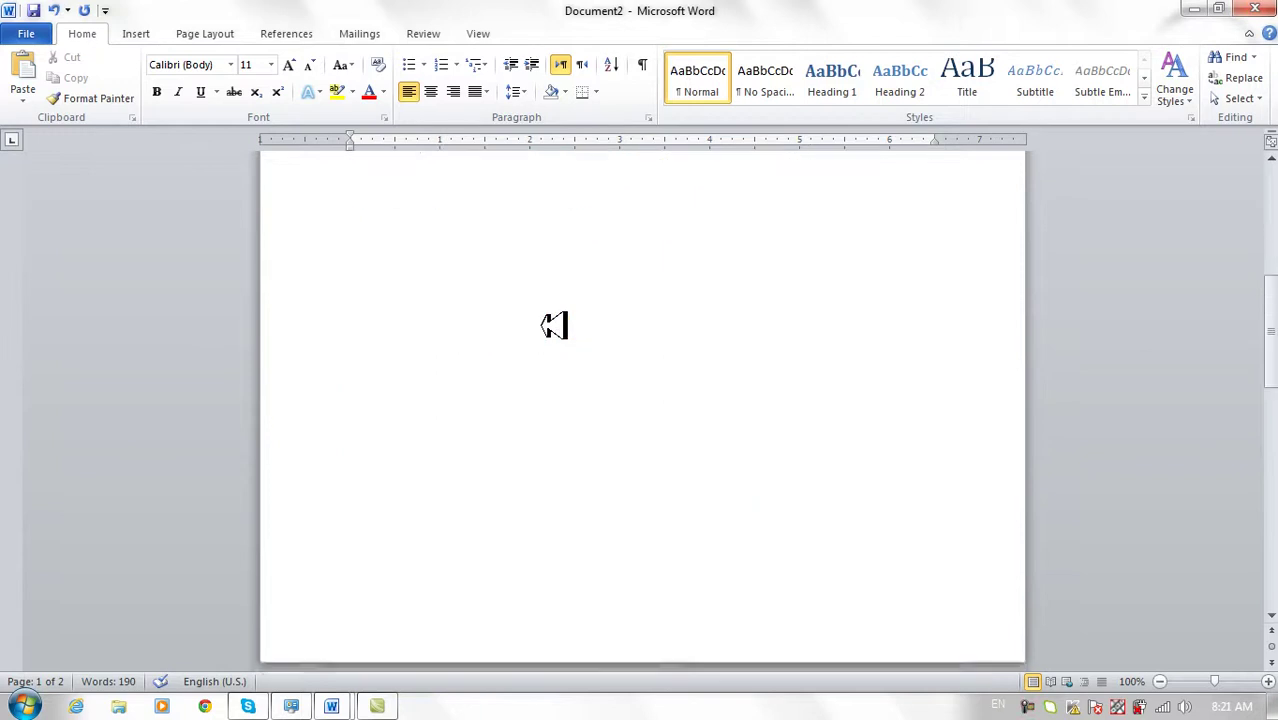
scroll(555, 325, "down", 8)
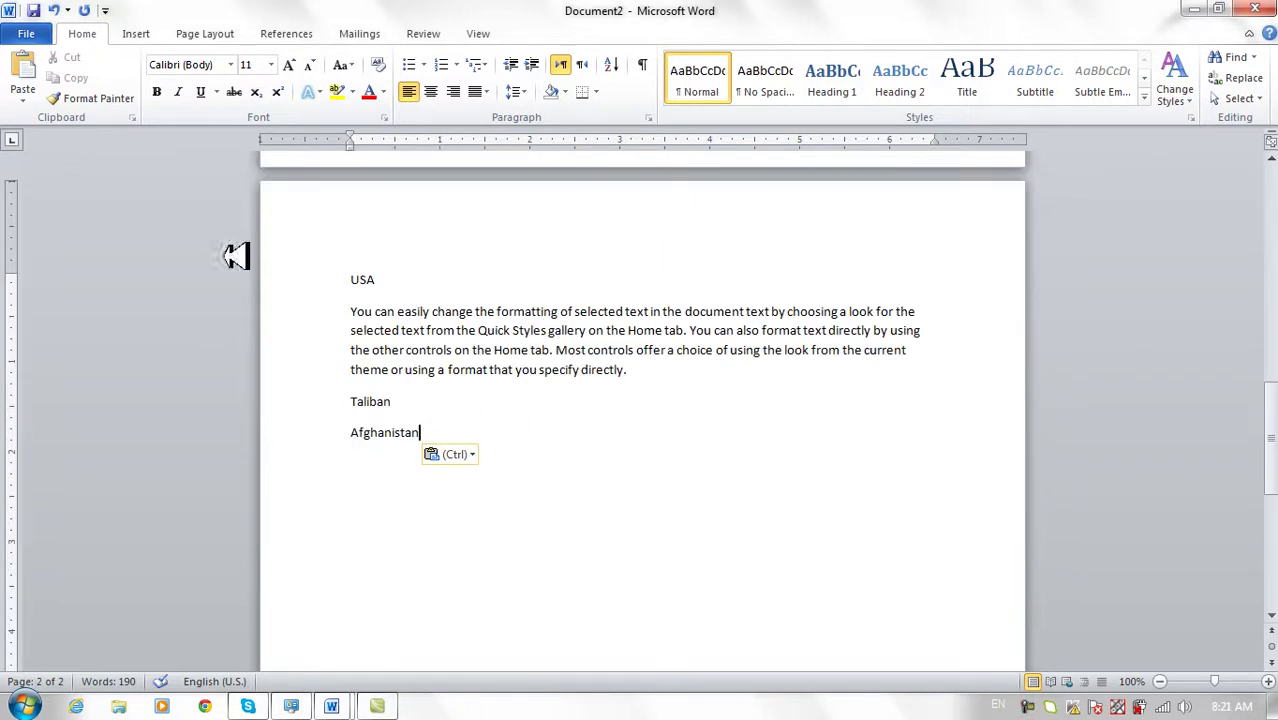
left_click(30, 94)
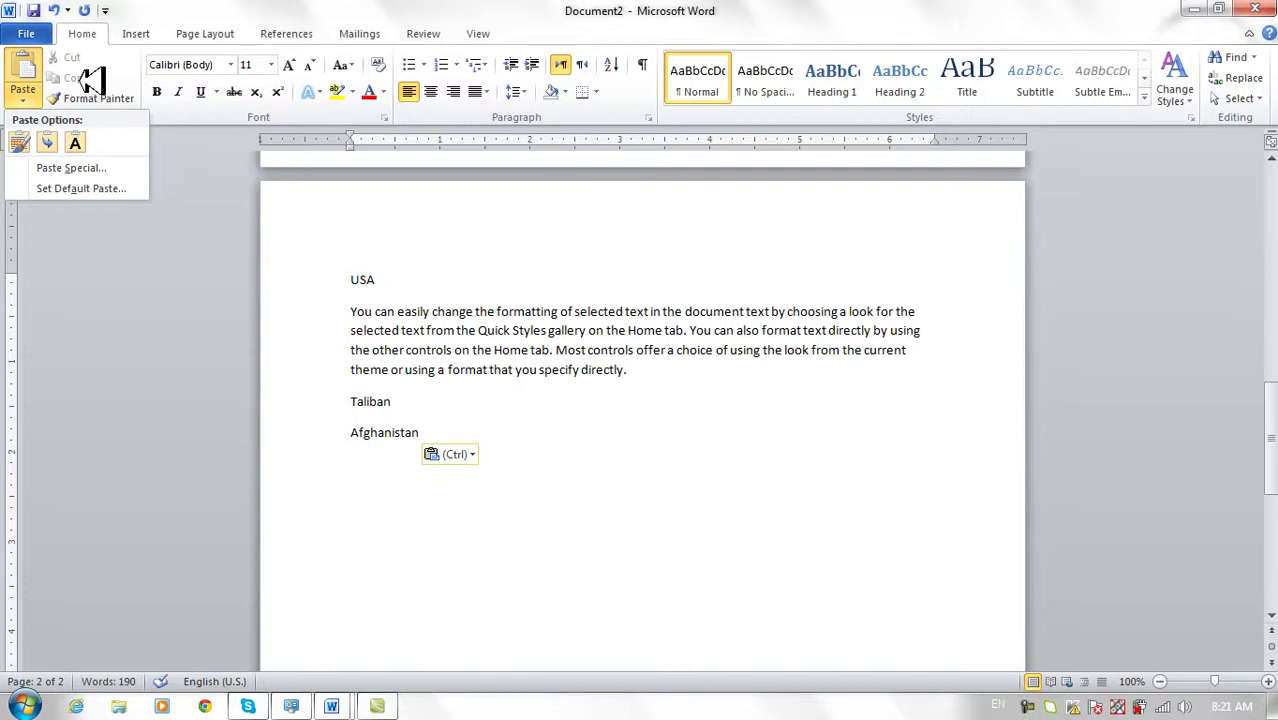
key("Escape")
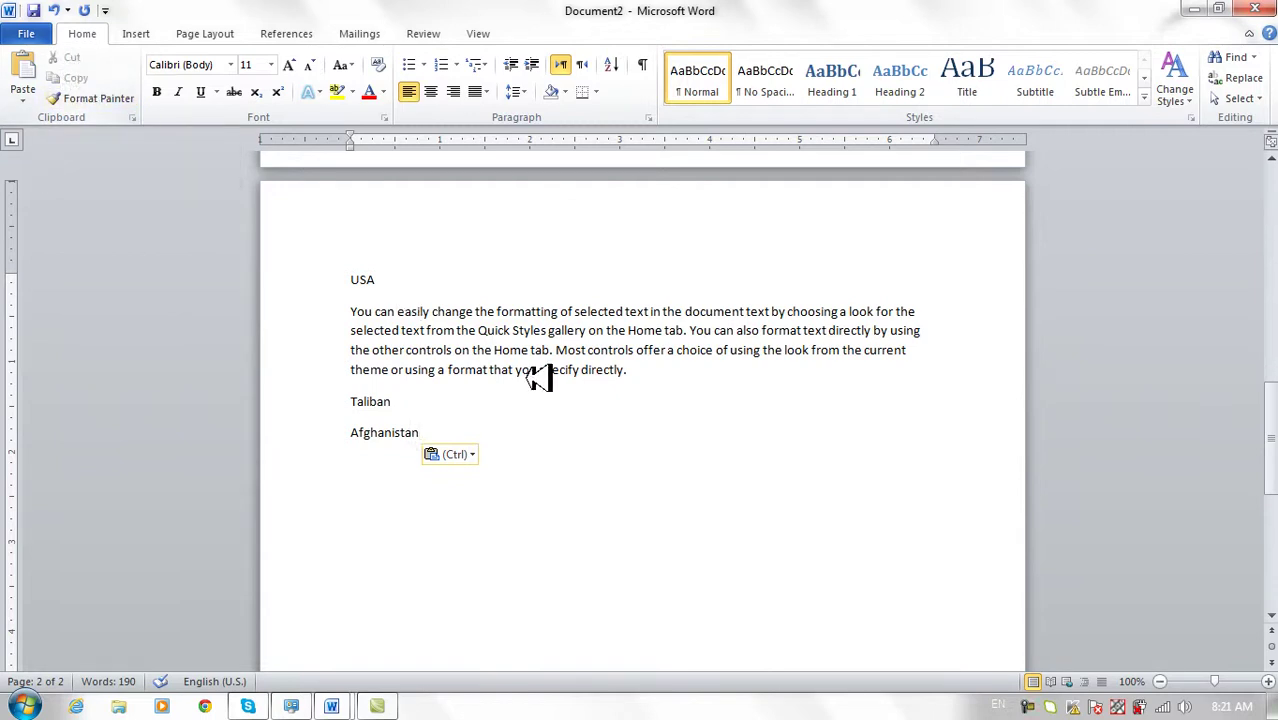
scroll(538, 376, "up", 5)
scroll(538, 376, "up", 10)
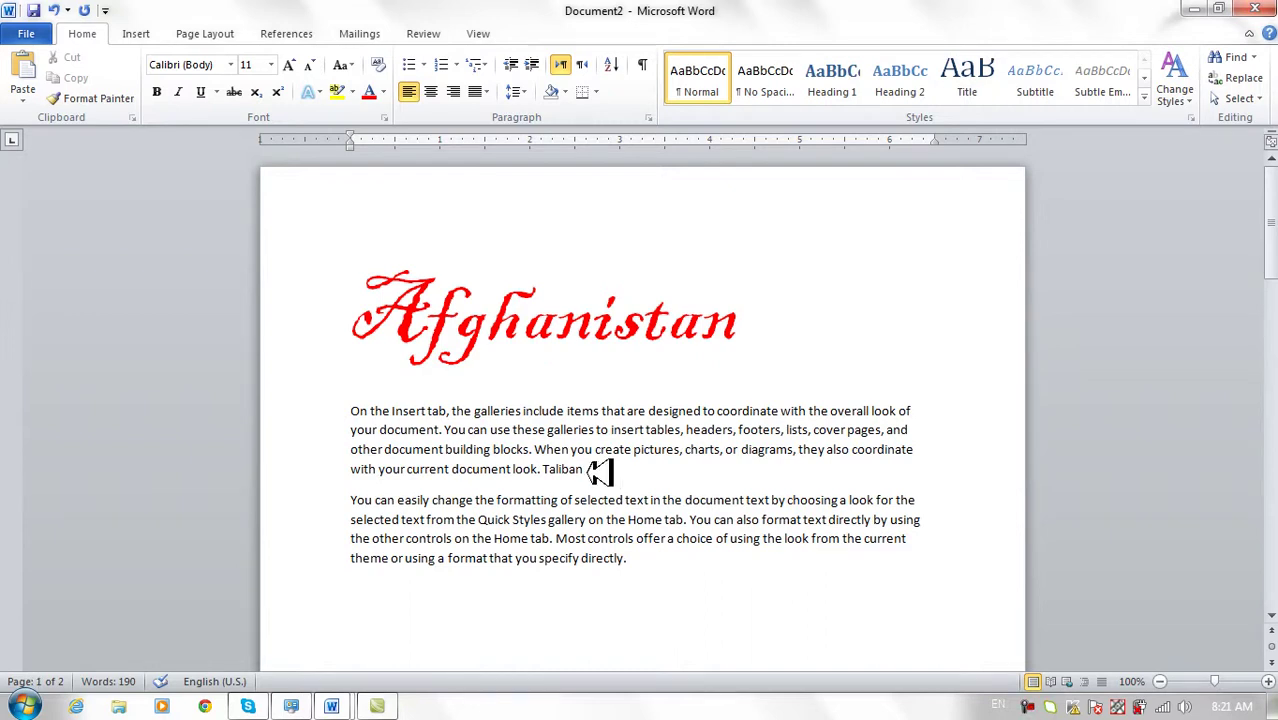
left_click_drag(590, 469, 375, 418)
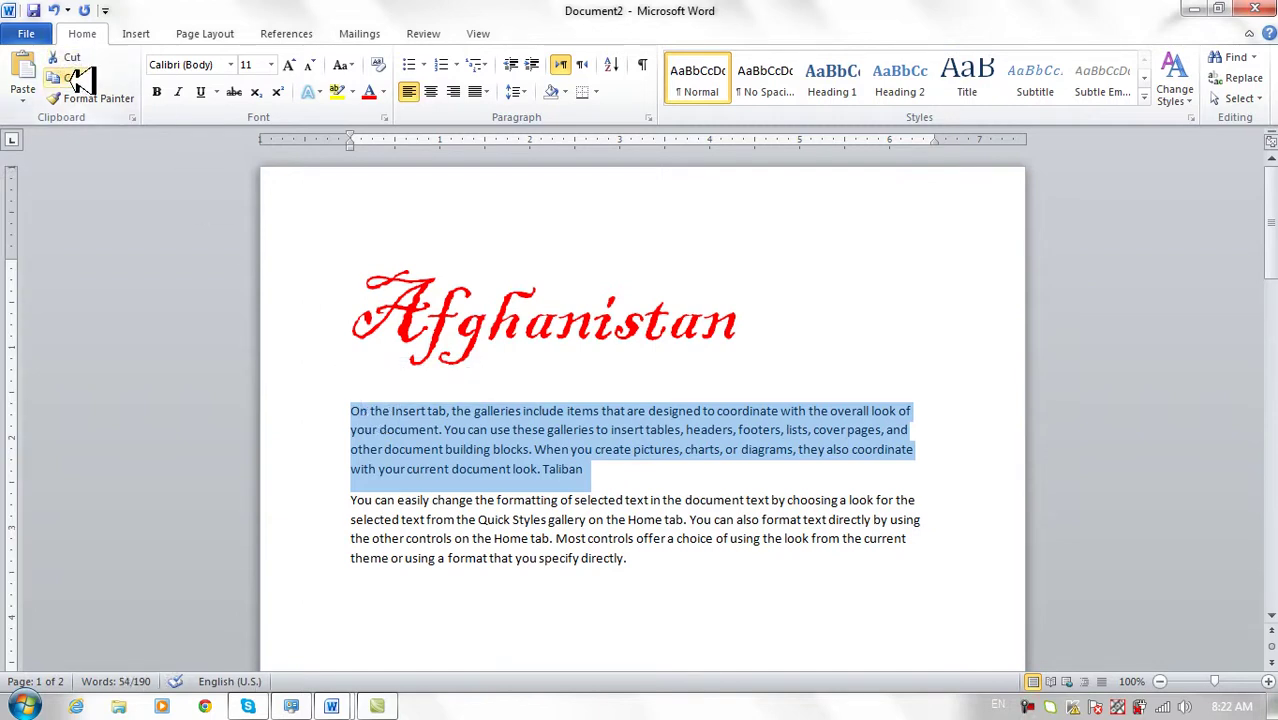
left_click(360, 585)
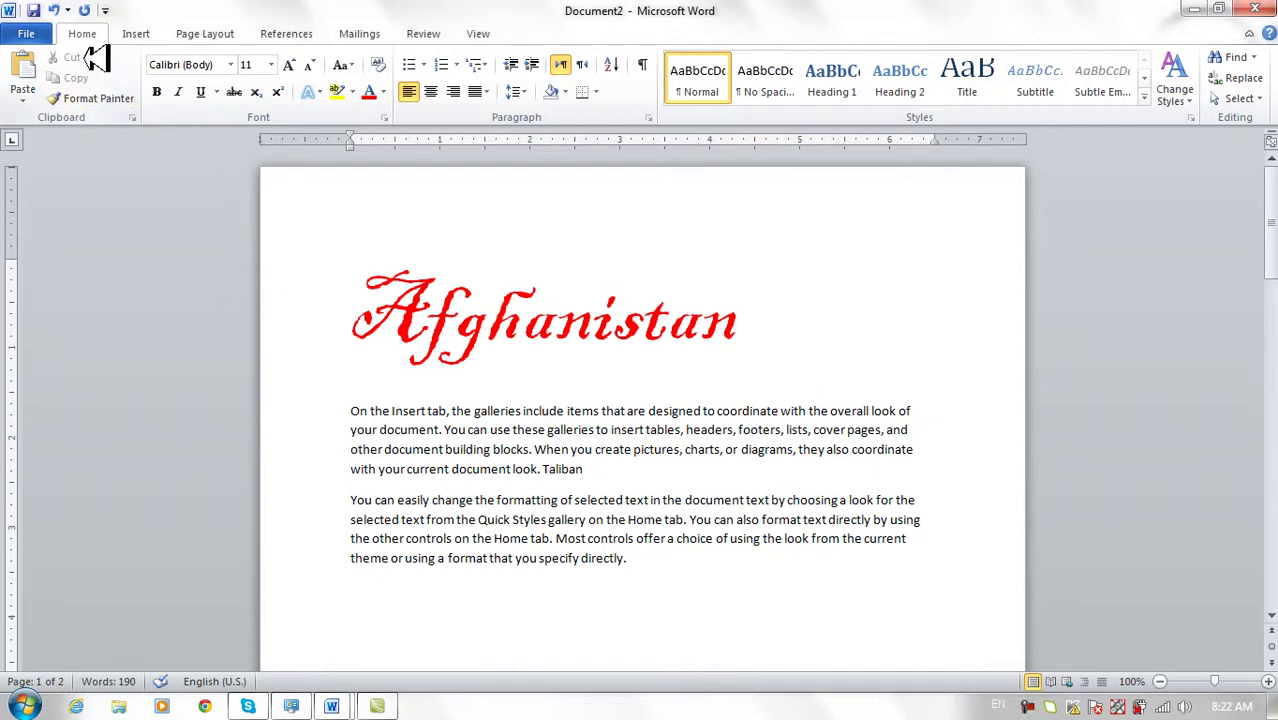
left_click(22, 100)
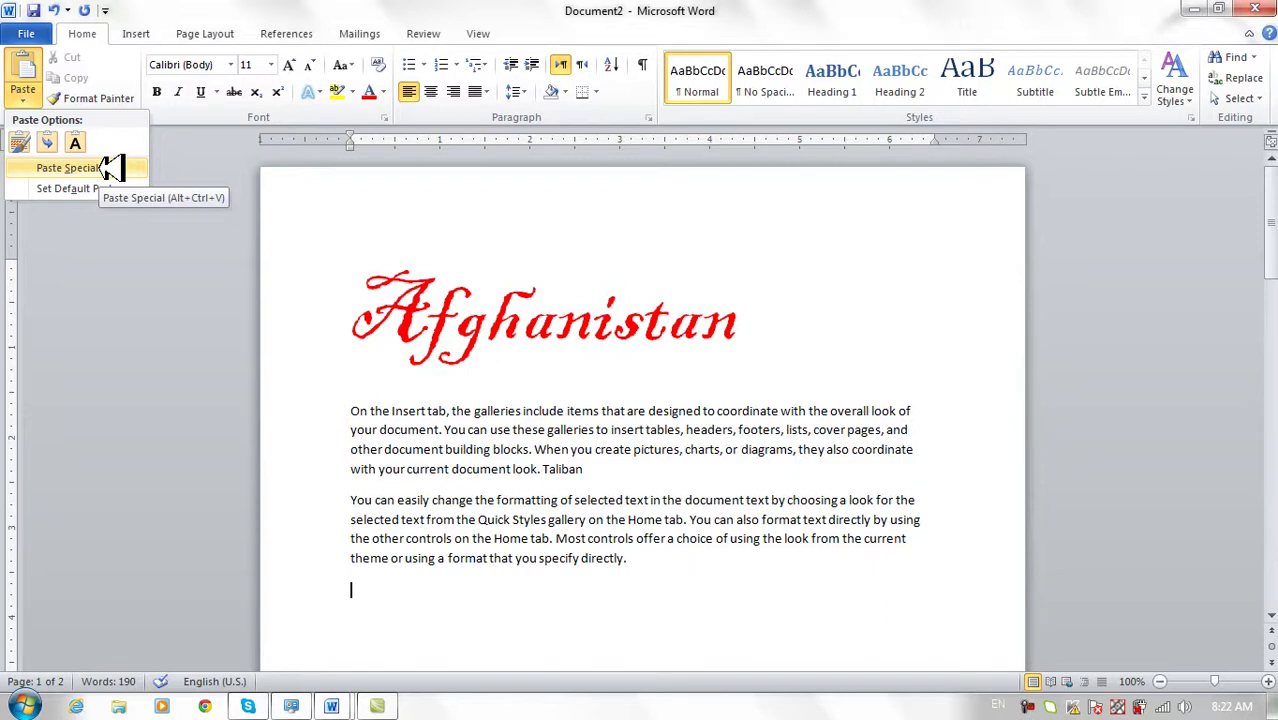
key("Escape")
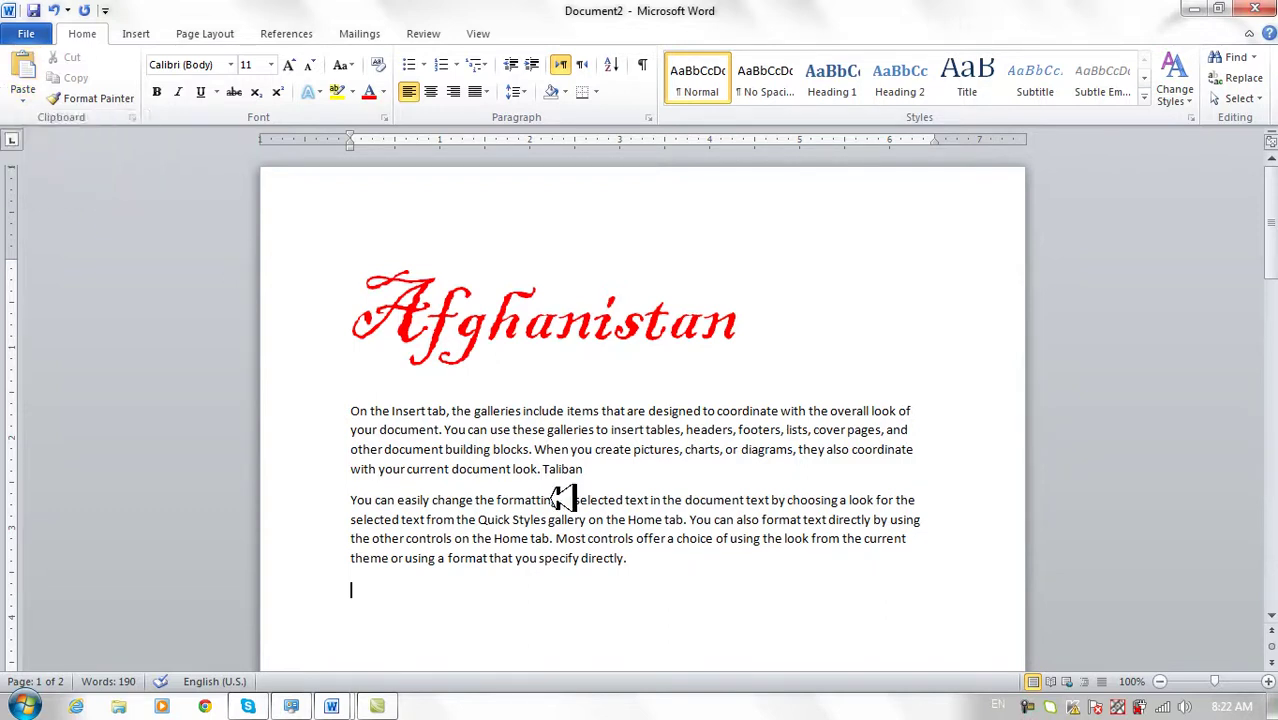
Step: Select all the text in Document2, and close the document without saving its changes
key("ctrl+a")
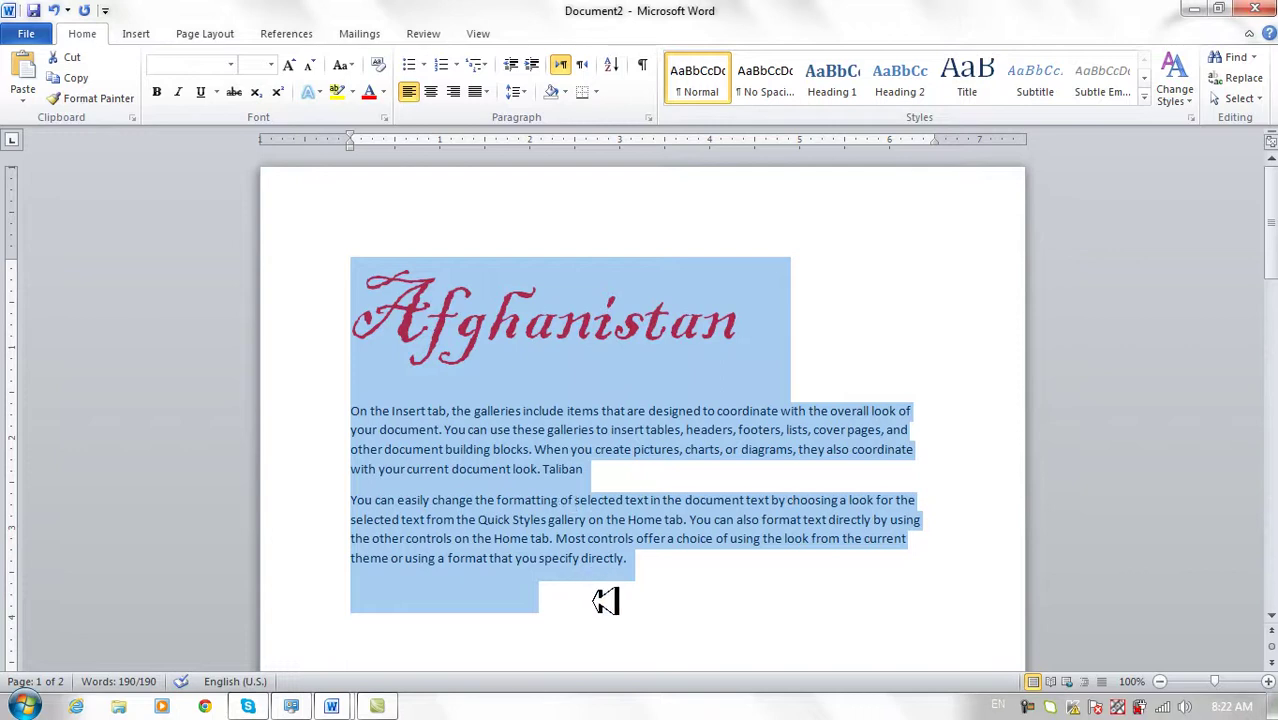
key("alt+F4")
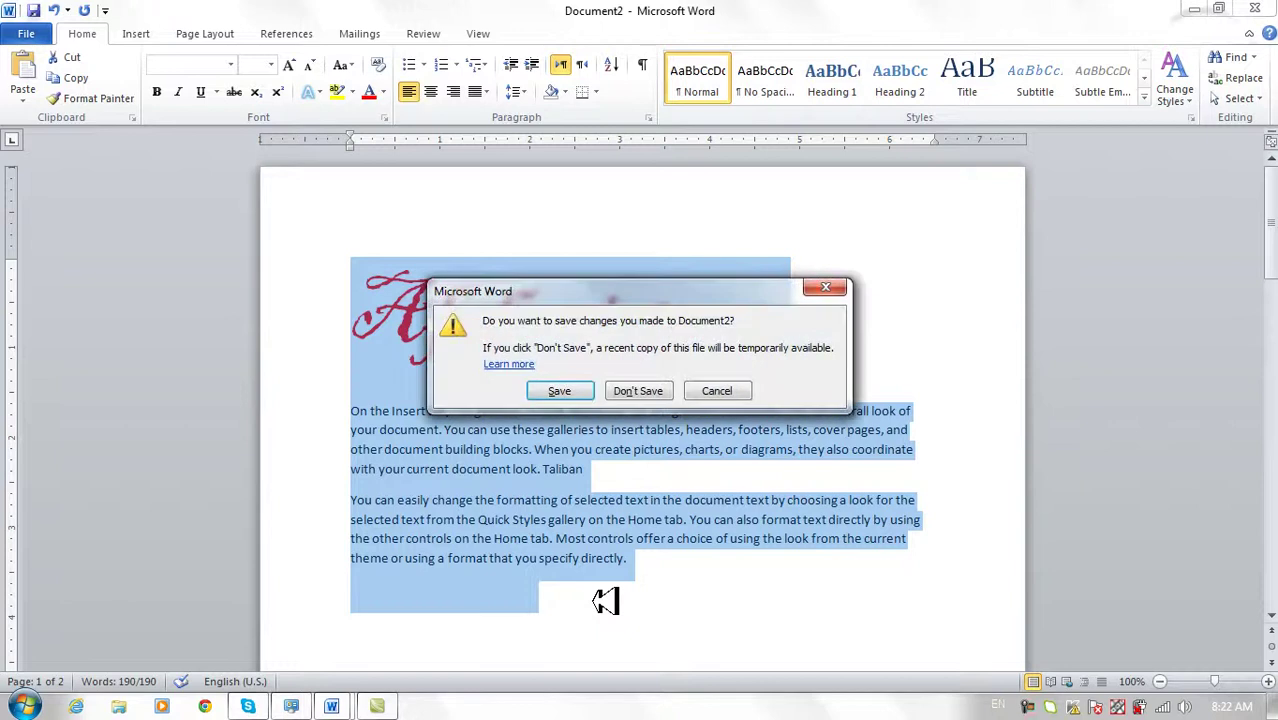
key("Tab")
key("Return")
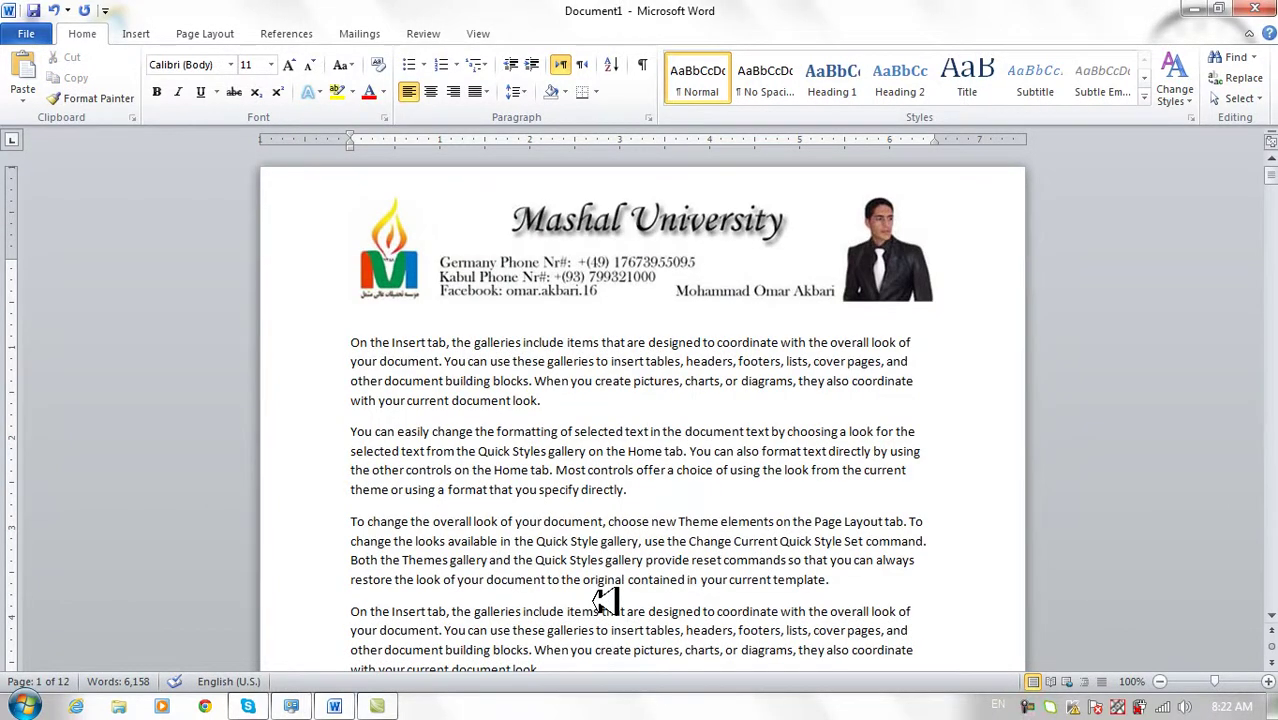
Step: Create a new blank document, enter the title "Feb Report" and generate one sample paragraph below it with =rand(1)
key("ctrl+n")
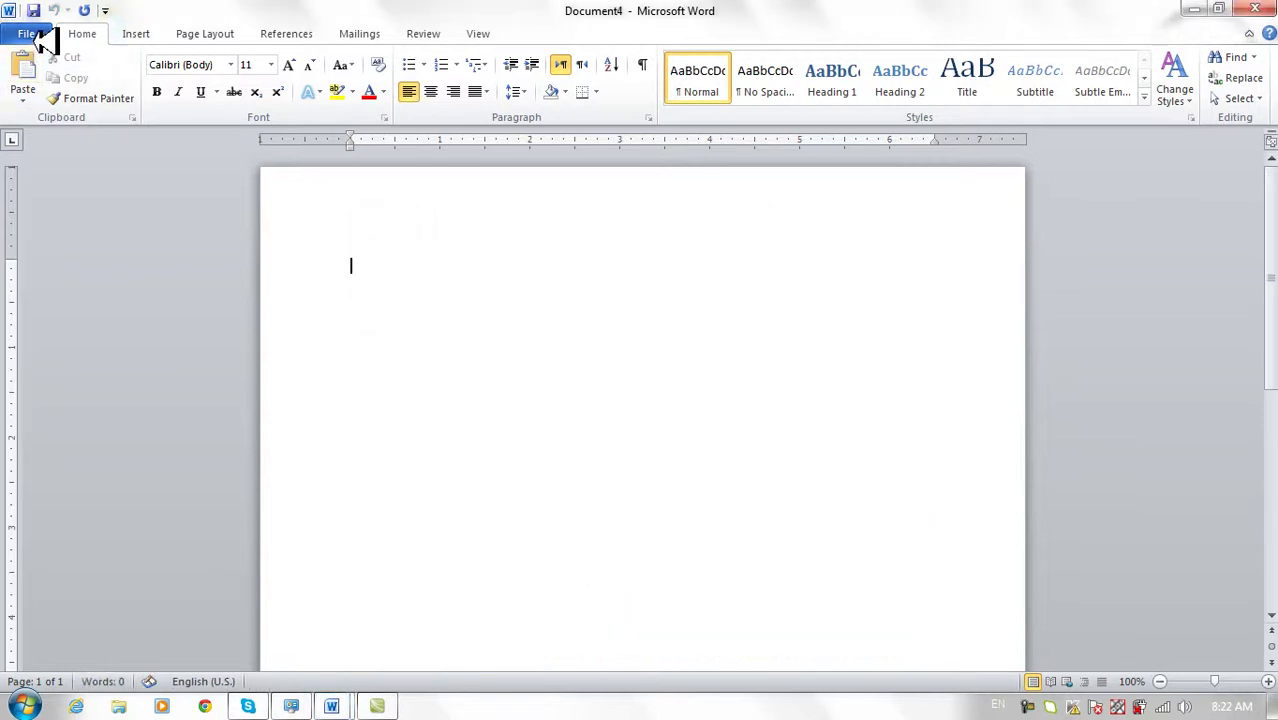
type("Da")
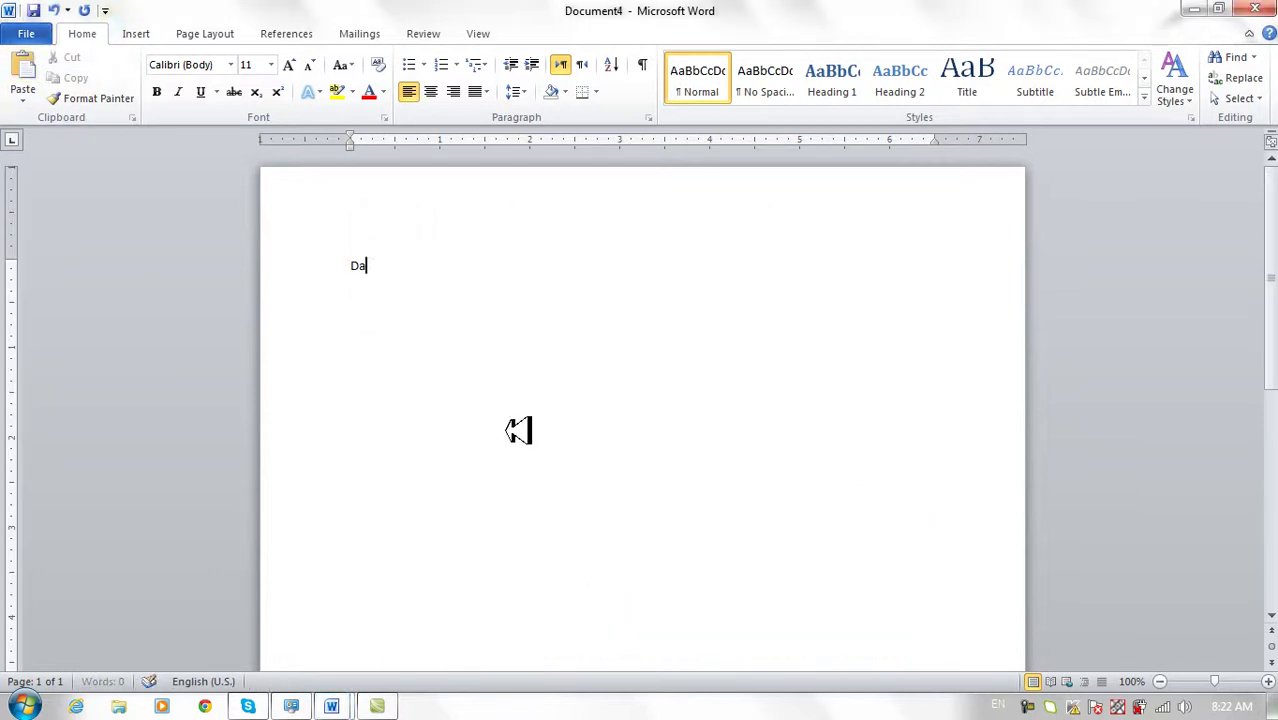
key("BackSpace")
type("F")
type("eb REport ")
type("=")
type("rand(1)")
key("Return")
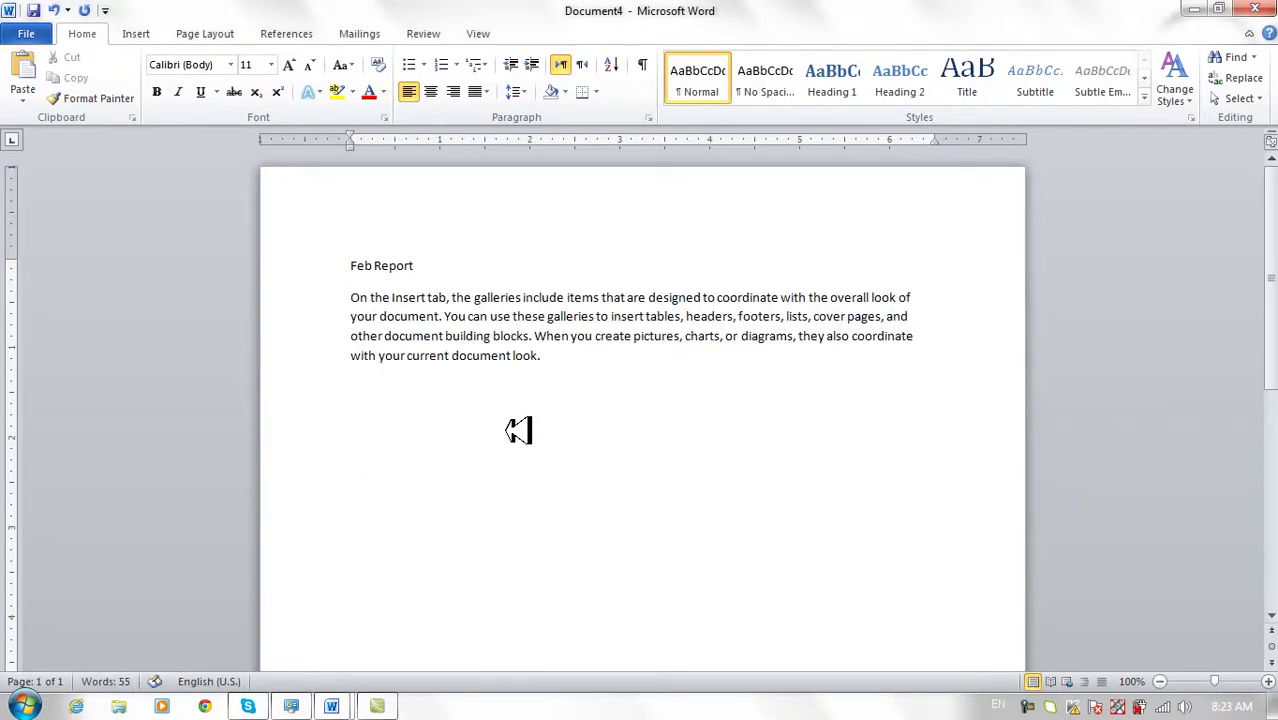
Step: Place the cursor on the empty line below the sample paragraph and view the available paste options
left_click_drag(351, 266, 414, 268)
left_click(360, 378)
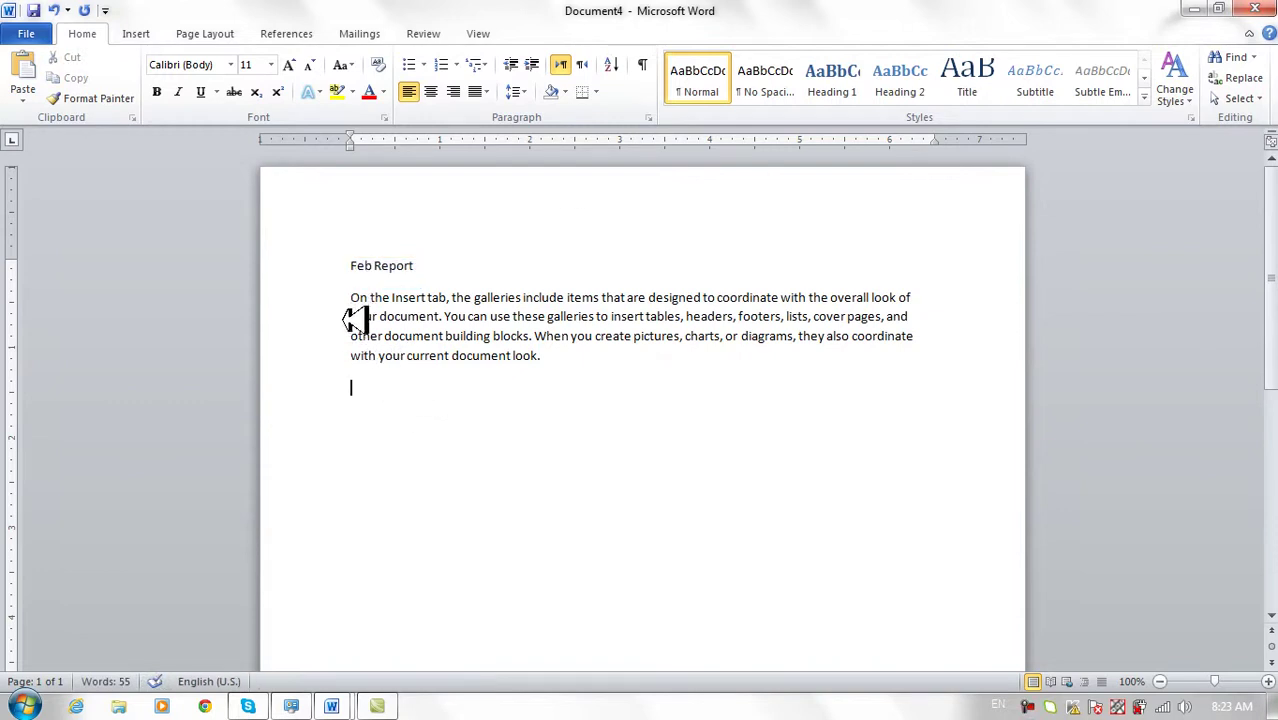
left_click(22, 96)
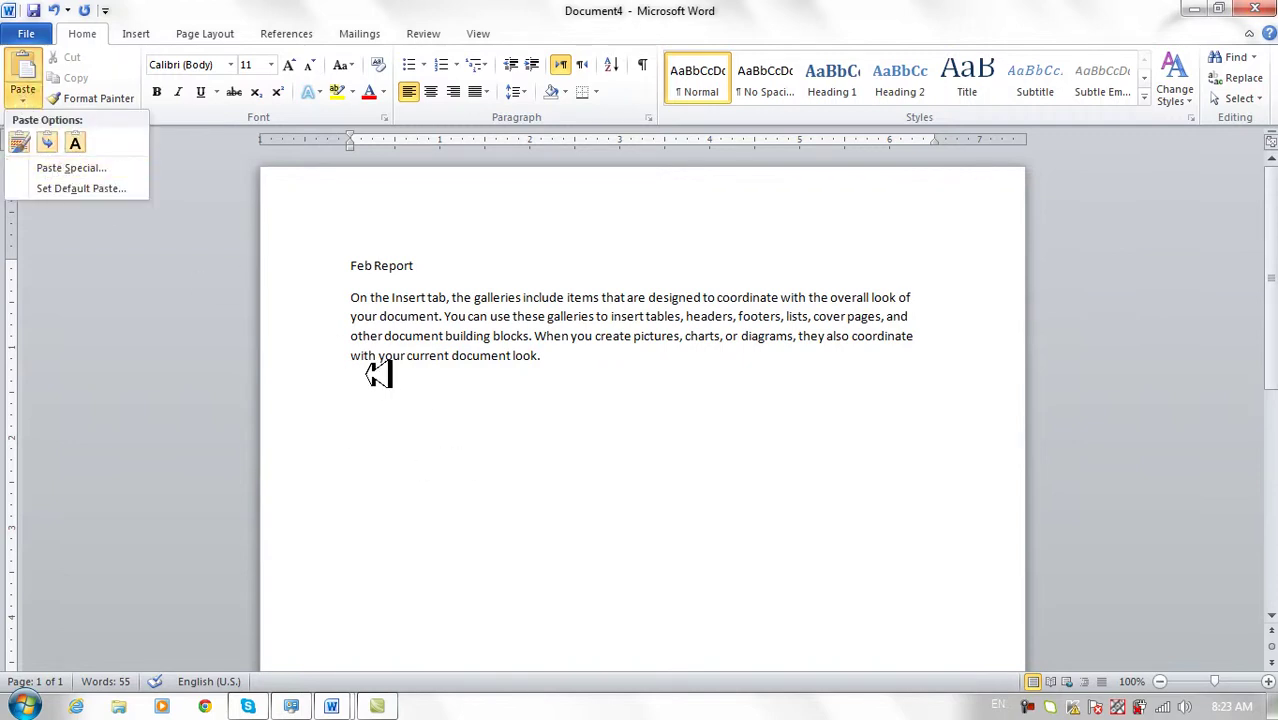
left_click(350, 414)
Step: Launch Excel with a new blank workbook
left_click(18, 702)
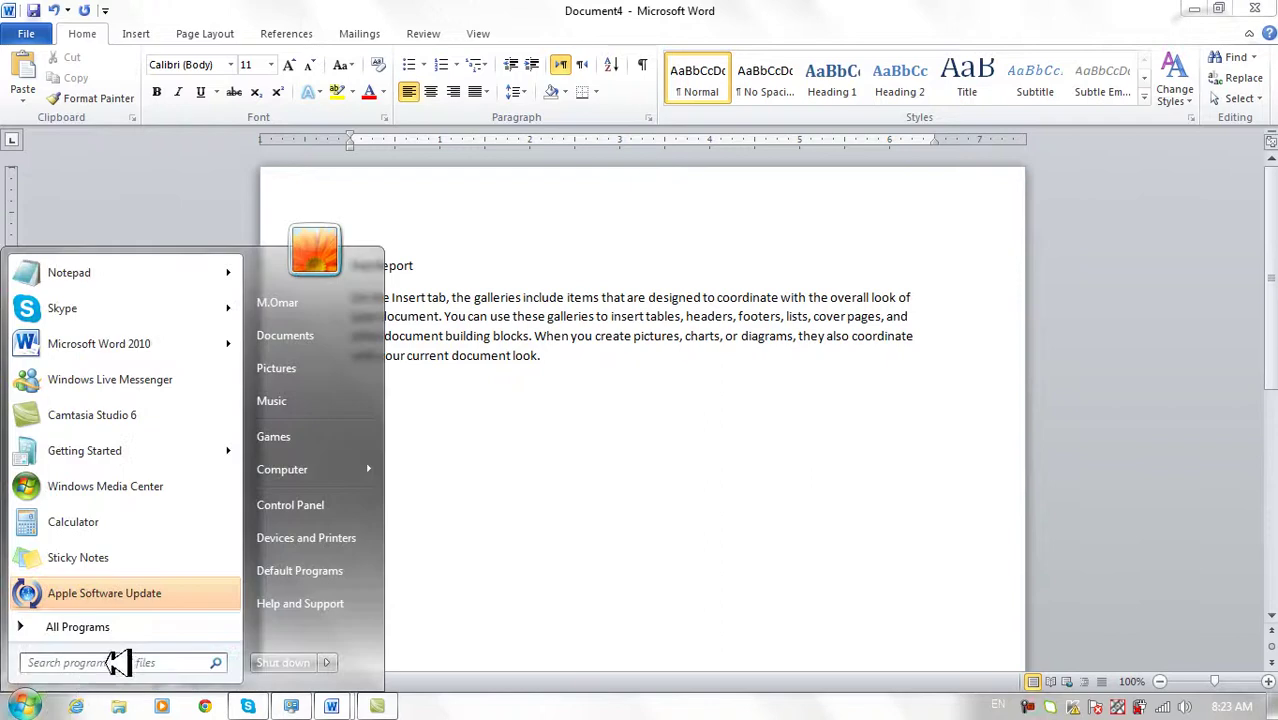
type("word")
key("Return")
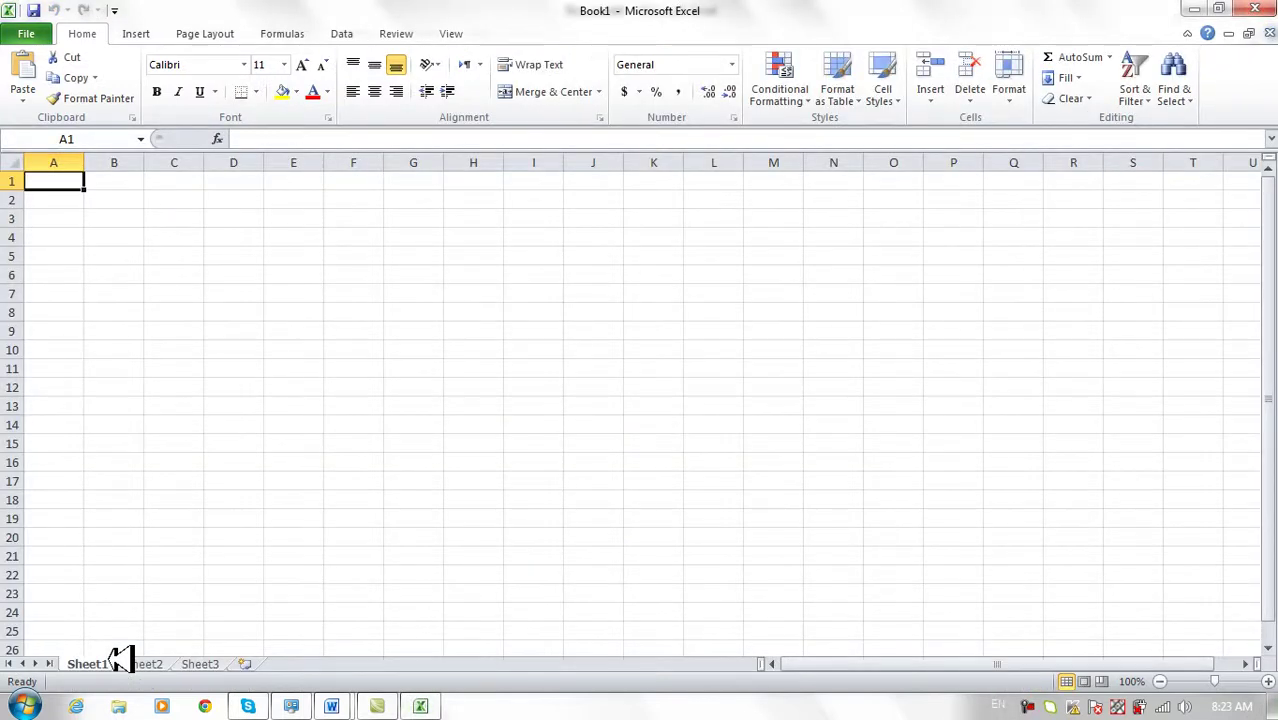
Step: Enter the column headers Name, Position and Salary in cells A1 to C1
type("name")
key("Tab")
key("Left")
type("Name")
key("Tab")
type("Position")
key("Tab")
type("Salar")
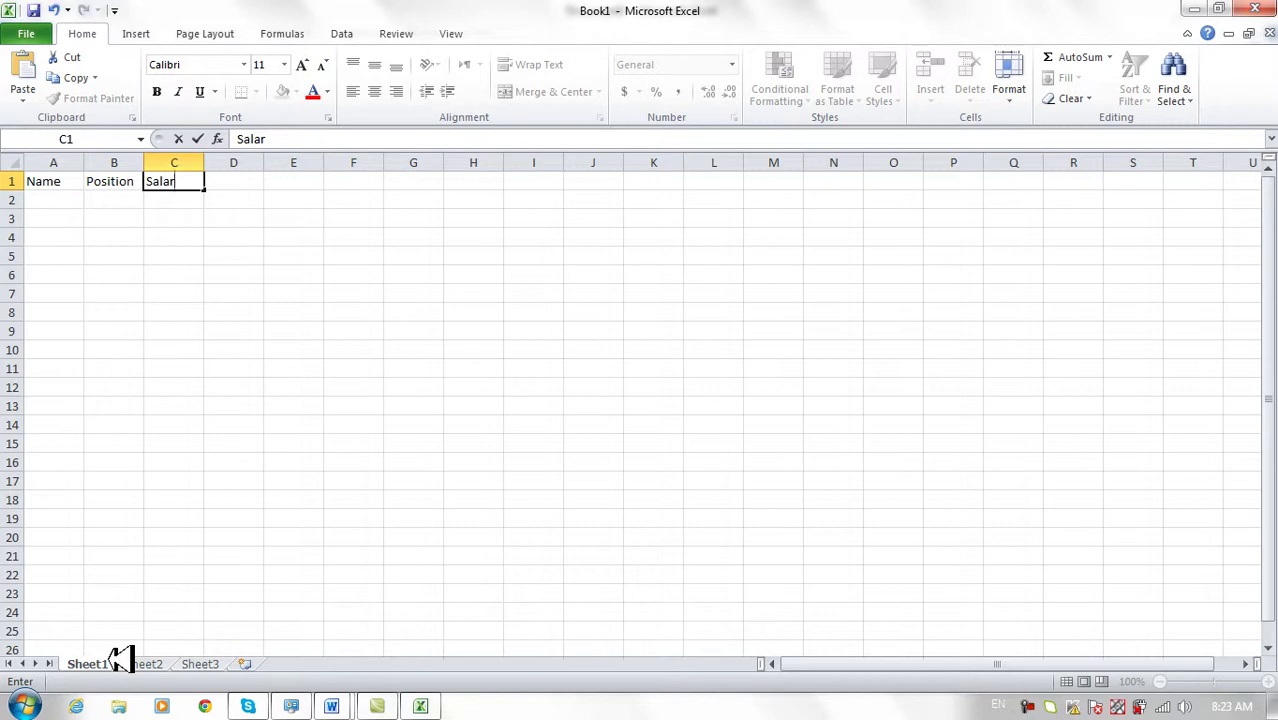
key("Return")
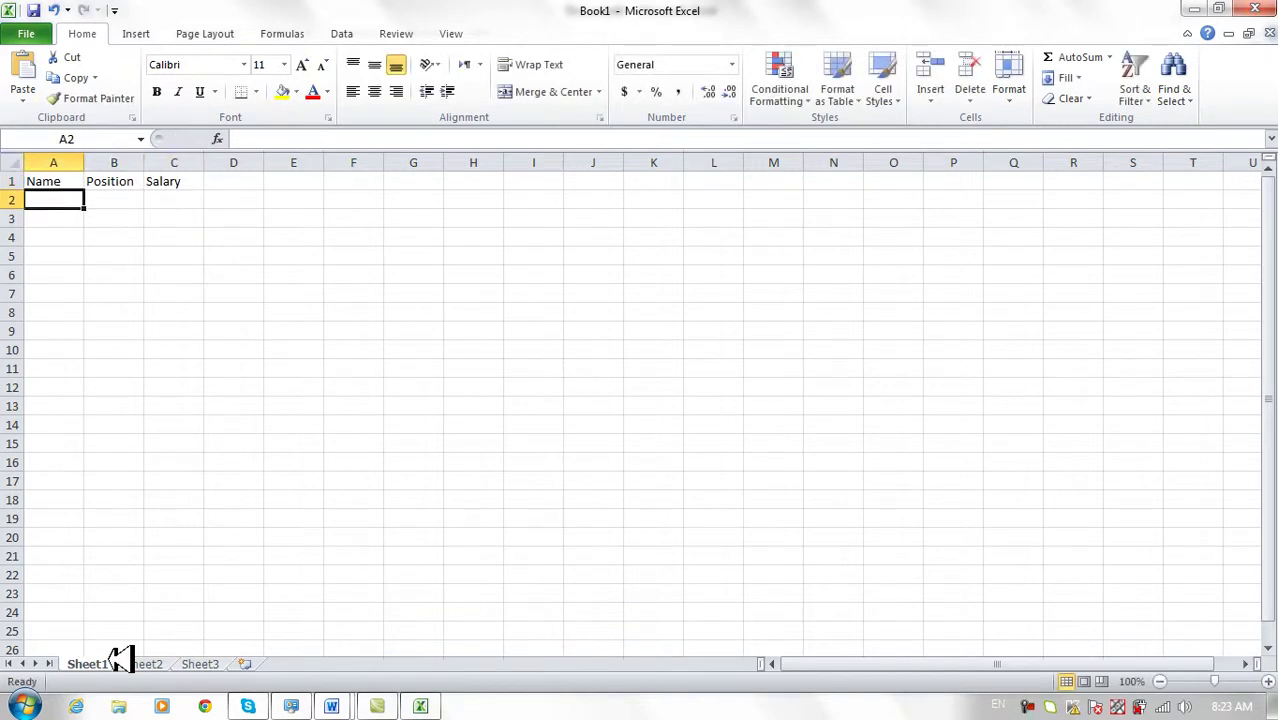
Step: Enter six staff members' first names in cells A2 to A7 under the Name header
type("Ahmad")
key("Return")
type("Mam")
key("BackSpace")
type("hmood")
key("Return")
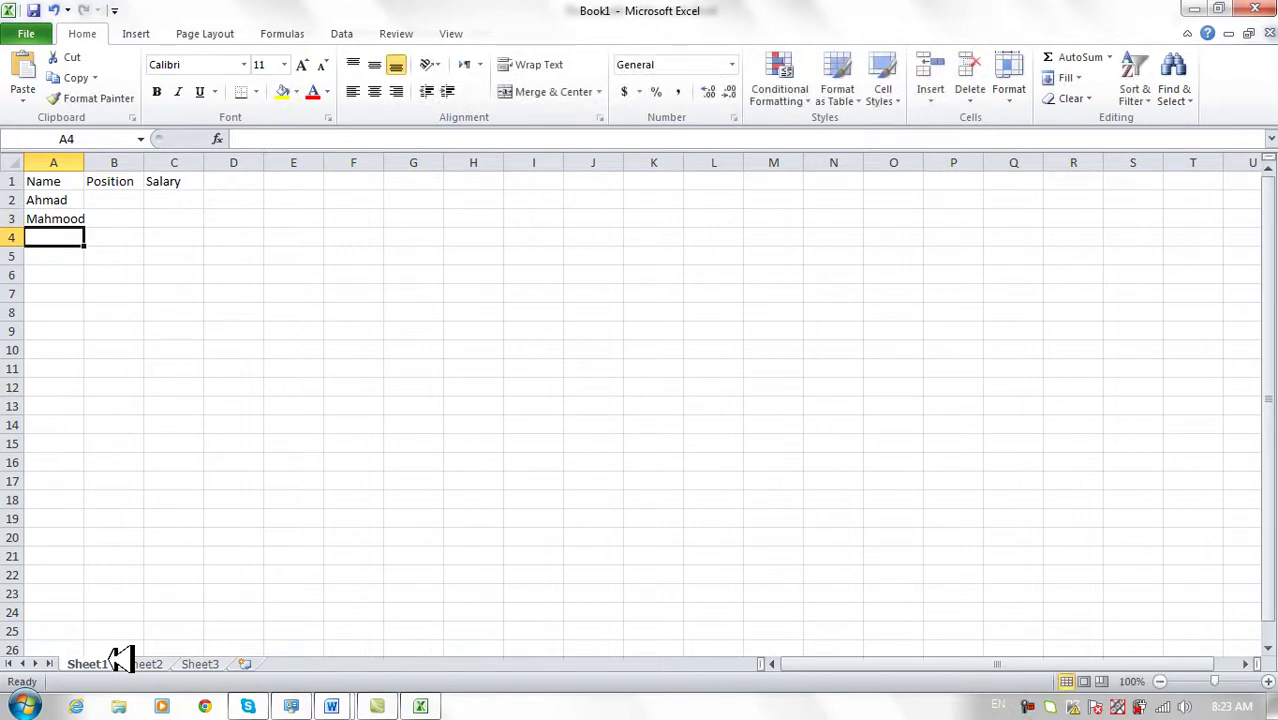
type("Mansoor")
key("Return")
type("Hasib")
key("Return")
type("Habib")
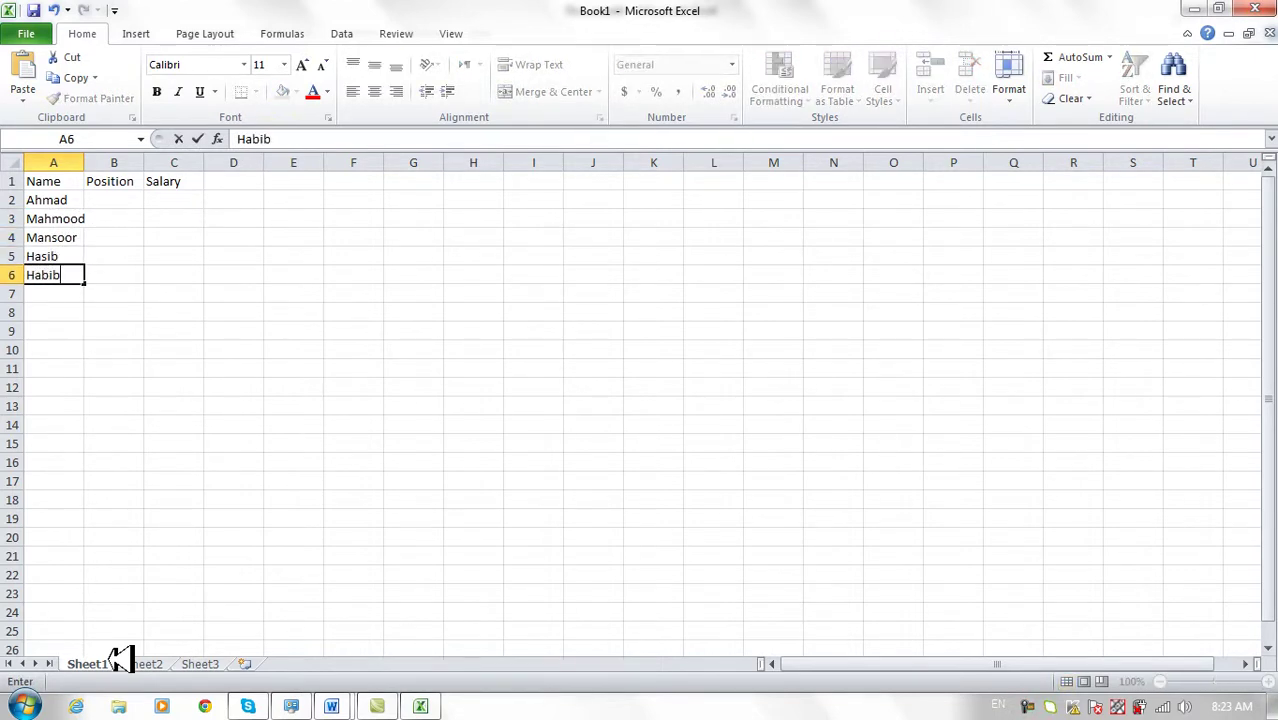
key("Return")
type("Jawad")
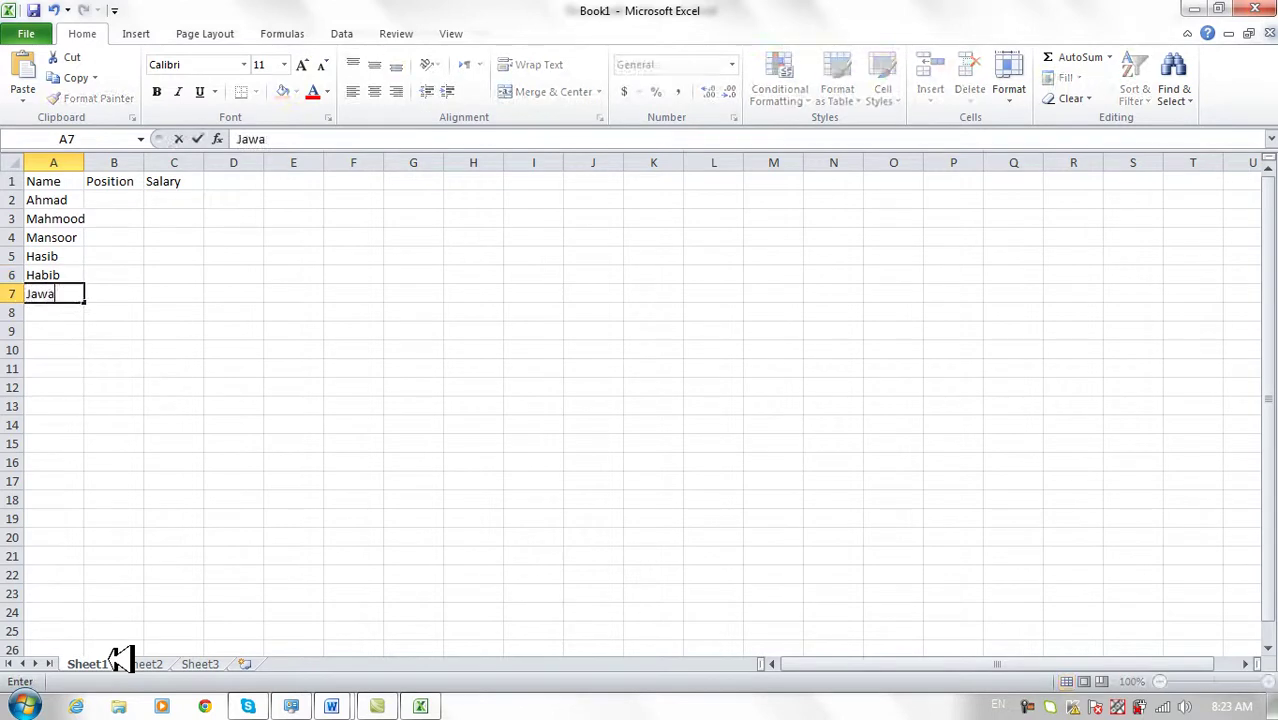
key("Tab")
Step: Fill the Position column in B2 to B7 with Finance, Manager, Officer, Finance, Manager and Officer
key("Up")
key("Up")
key("Up")
key("Up")
key("Up")
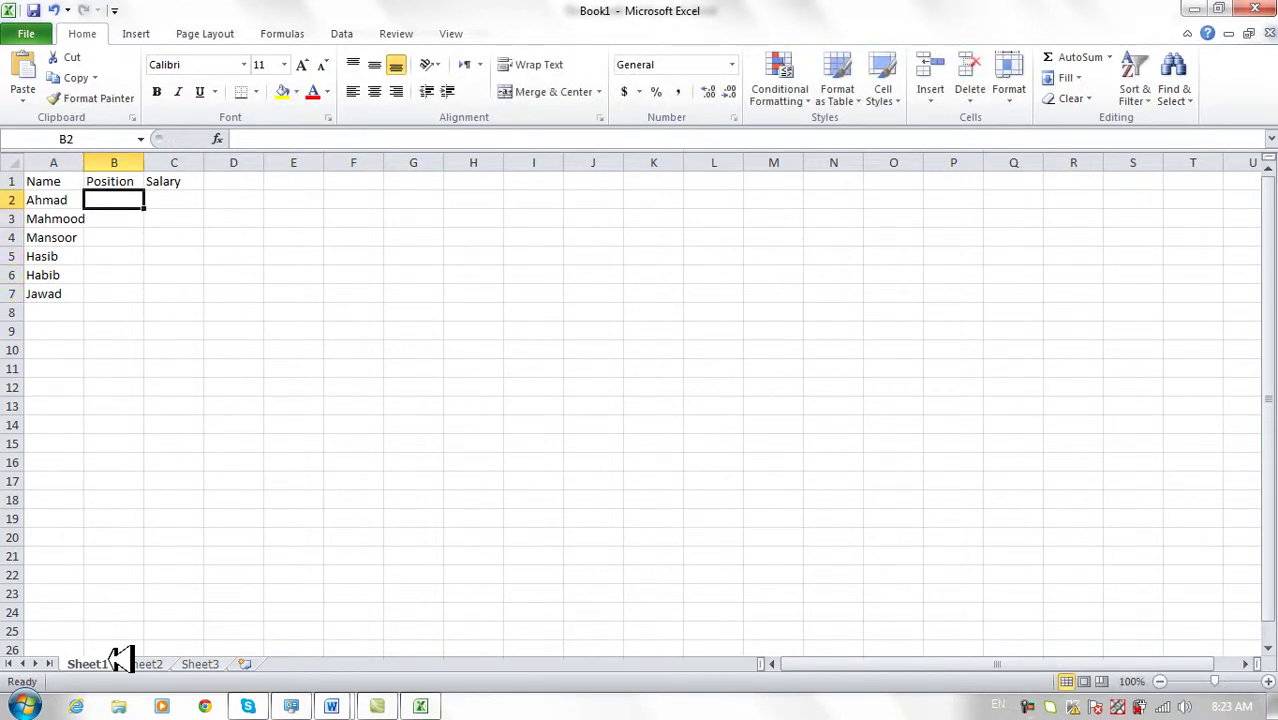
type("Finance")
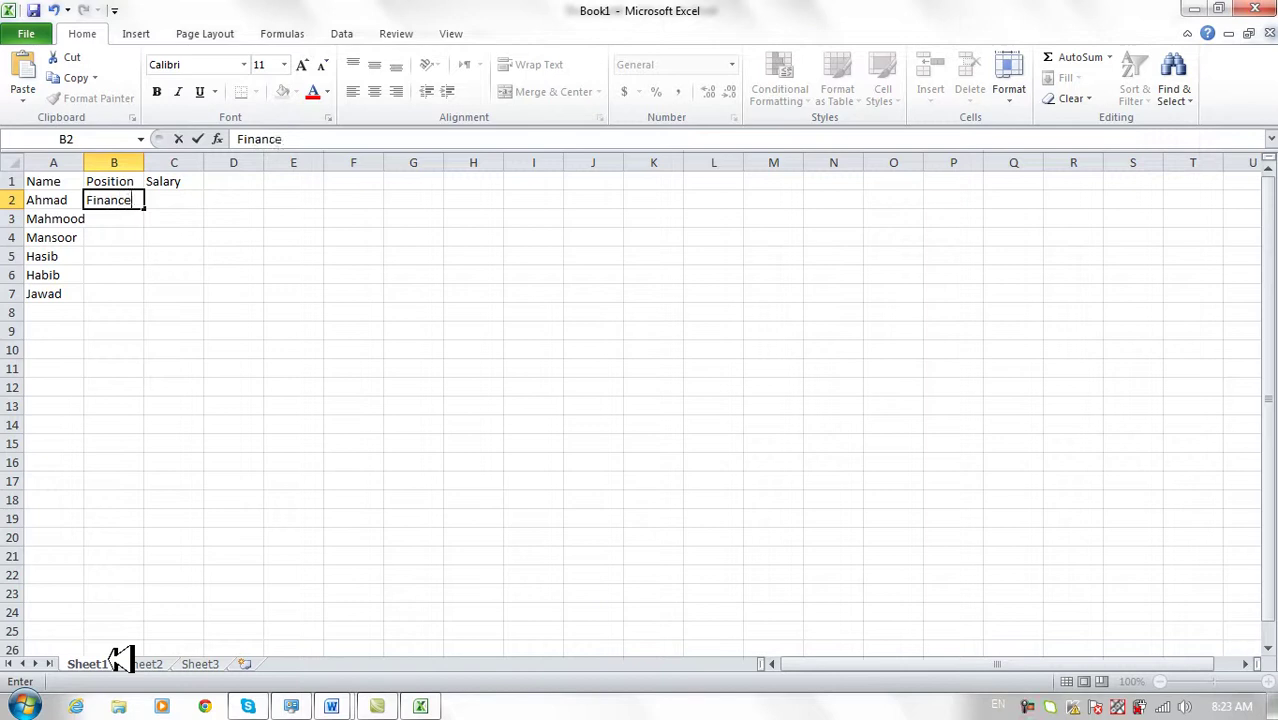
key("Return")
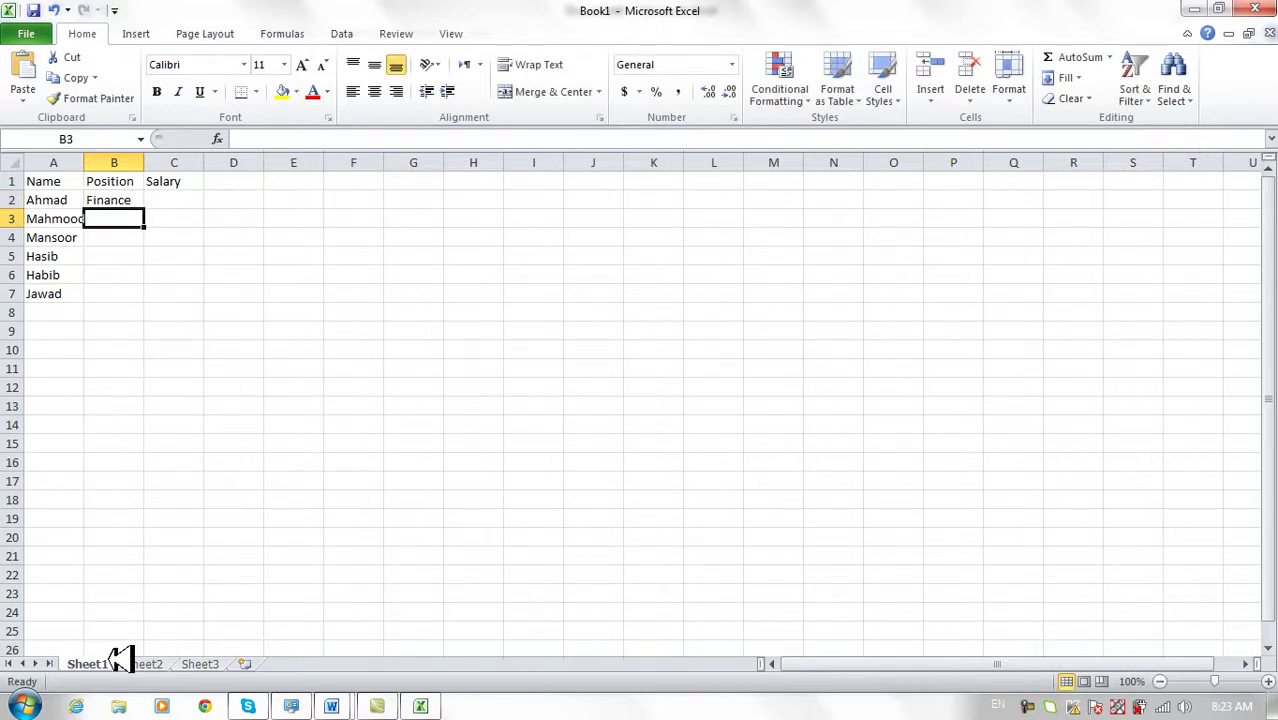
type("Manager")
key("Return")
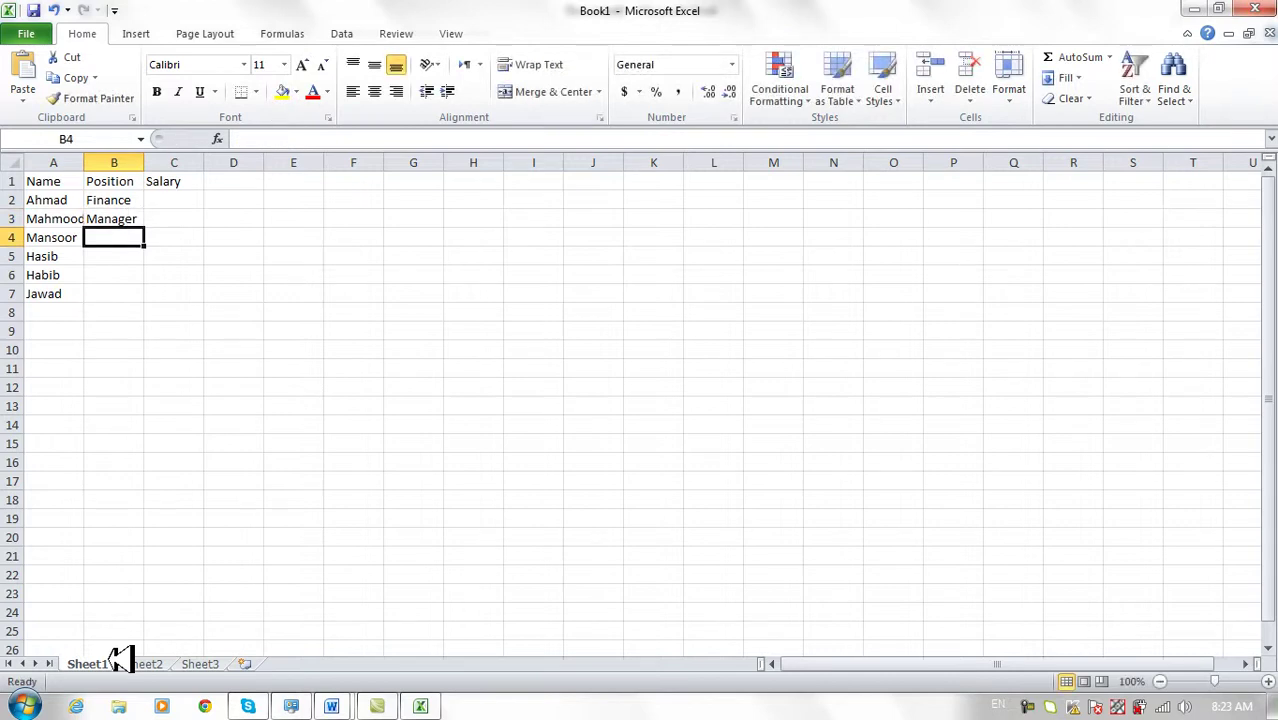
type("Officer")
key("Return")
type("F")
key("Return")
type("m")
key("Return")
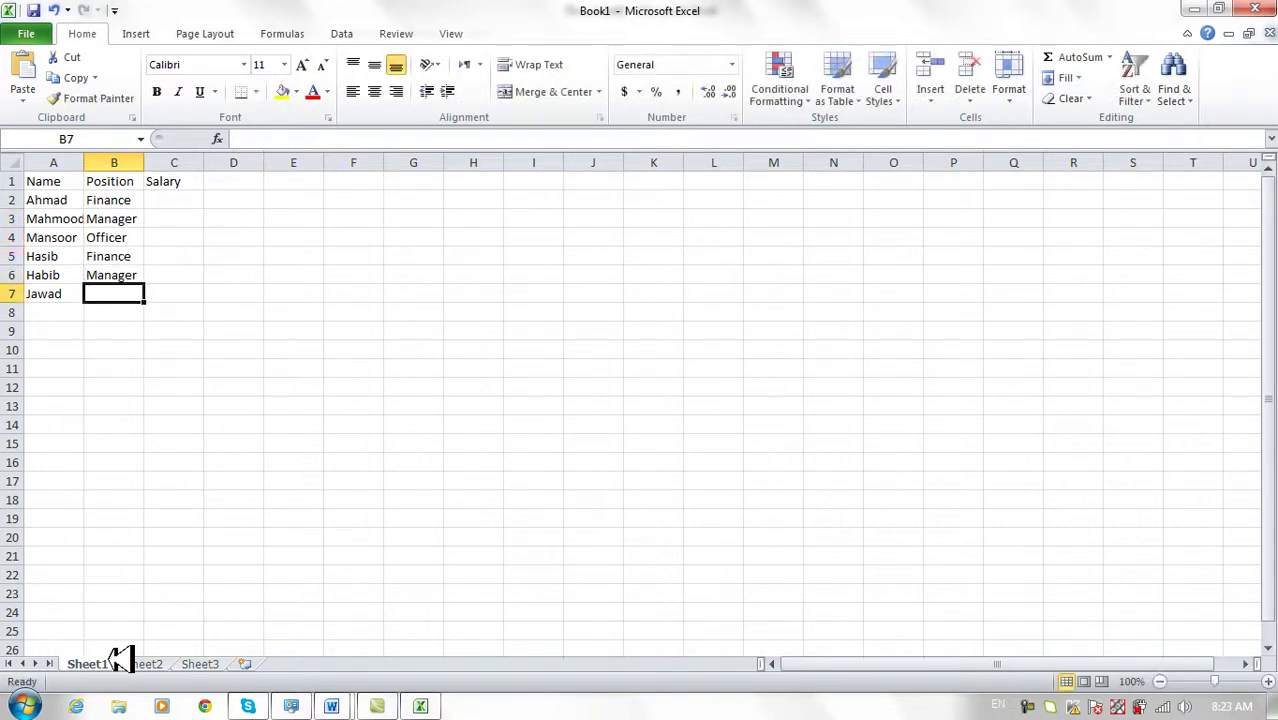
type("o")
key("Tab")
Step: Fill the Salary column in C2 to C7 with 100, 2000, 3000, 4000, 5000 and 6000
key("Up")
key("Up")
key("Up")
key("Up")
key("Up")
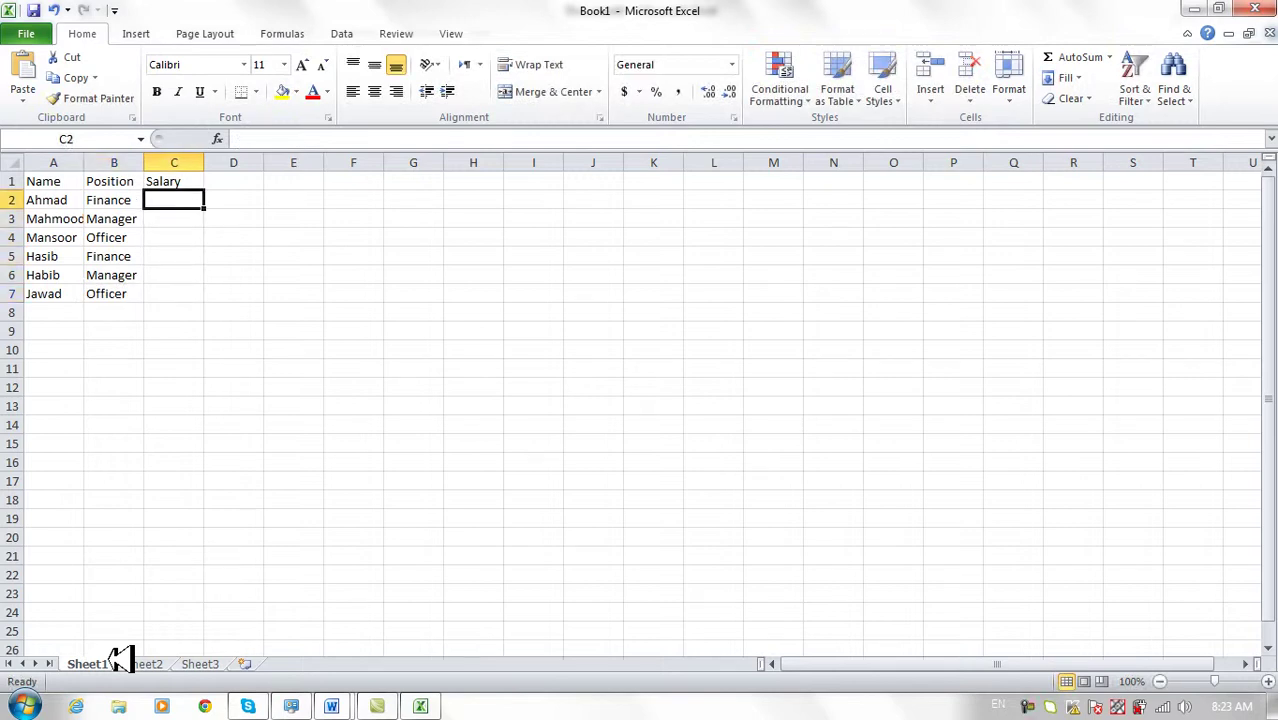
type("100")
key("Return")
type("2000")
key("Return")
type("3000")
key("Return")
type("4000")
key("Return")
type("5000")
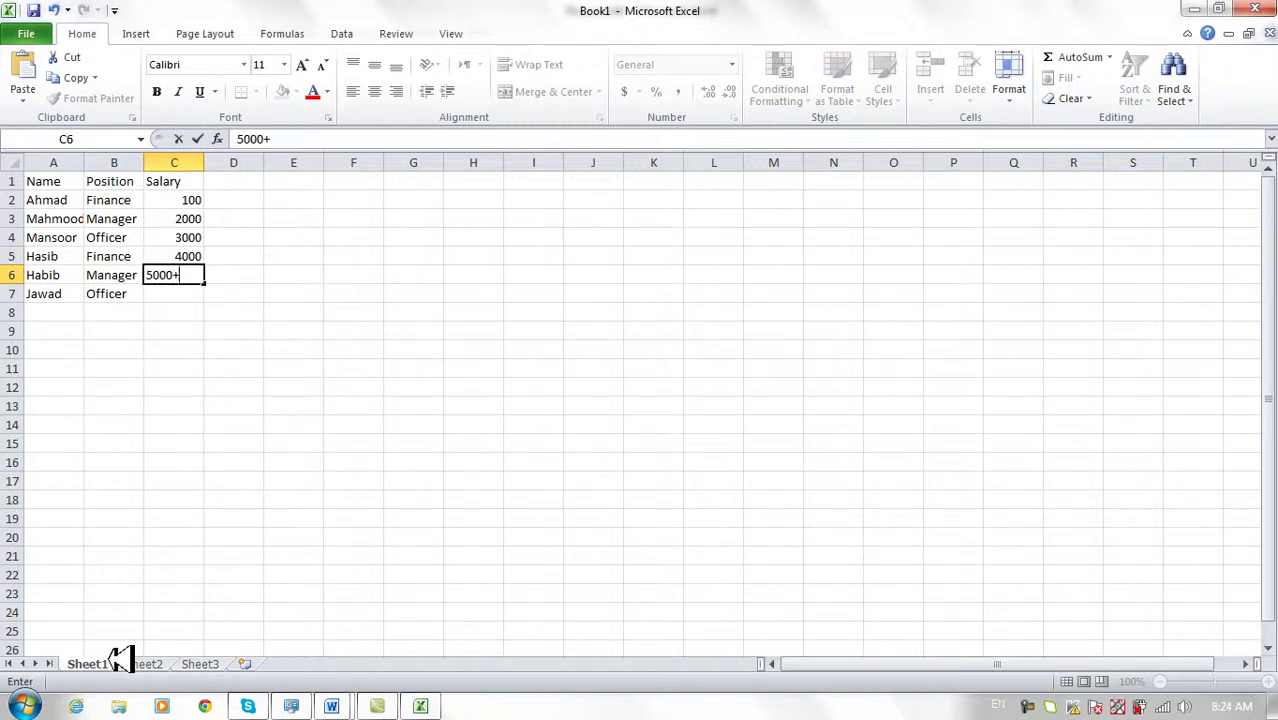
key("Return")
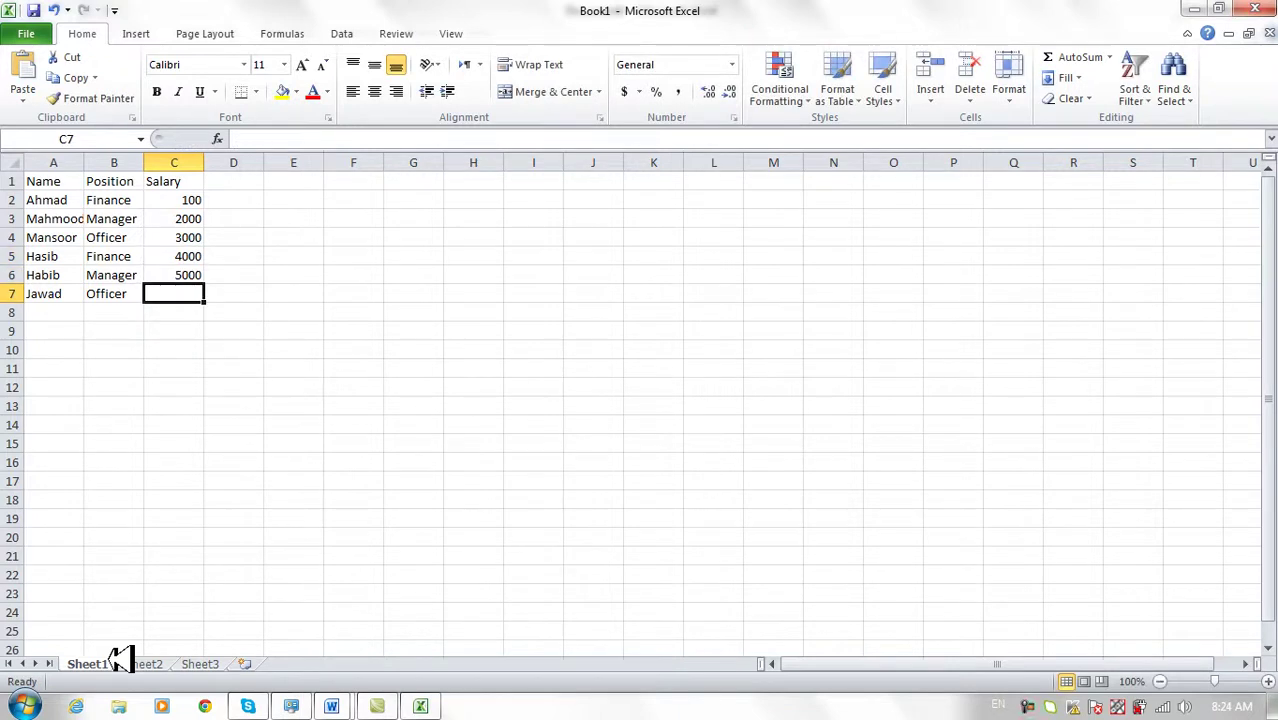
type("6000")
key("Return")
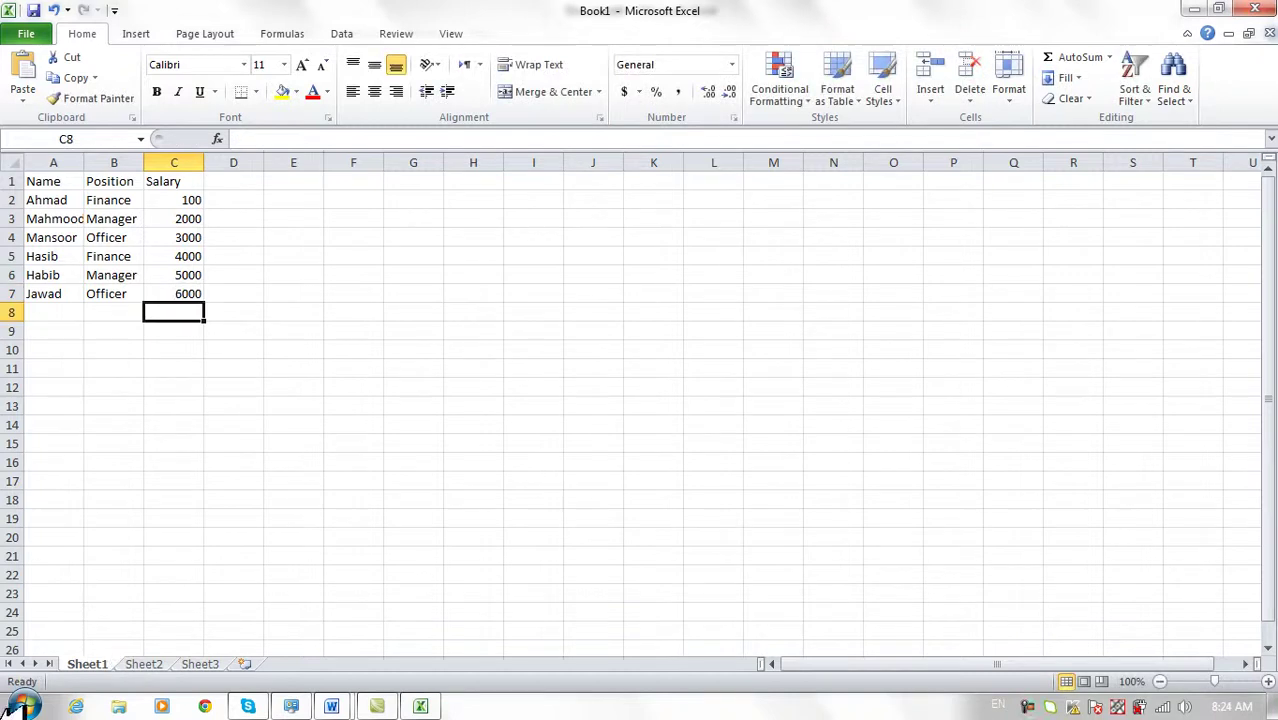
Step: Apply all borders to the table A1:C7 and to the empty row A8:C8 below it
left_click_drag(44, 175, 185, 285)
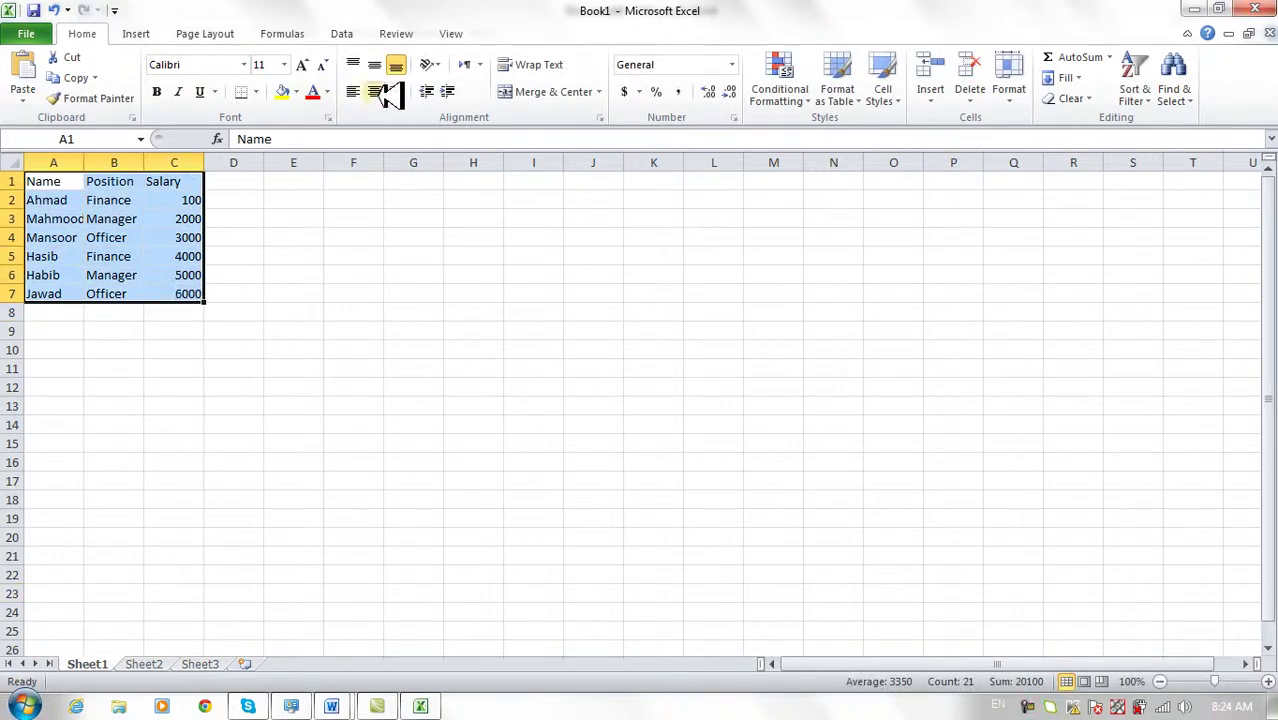
left_click(256, 92)
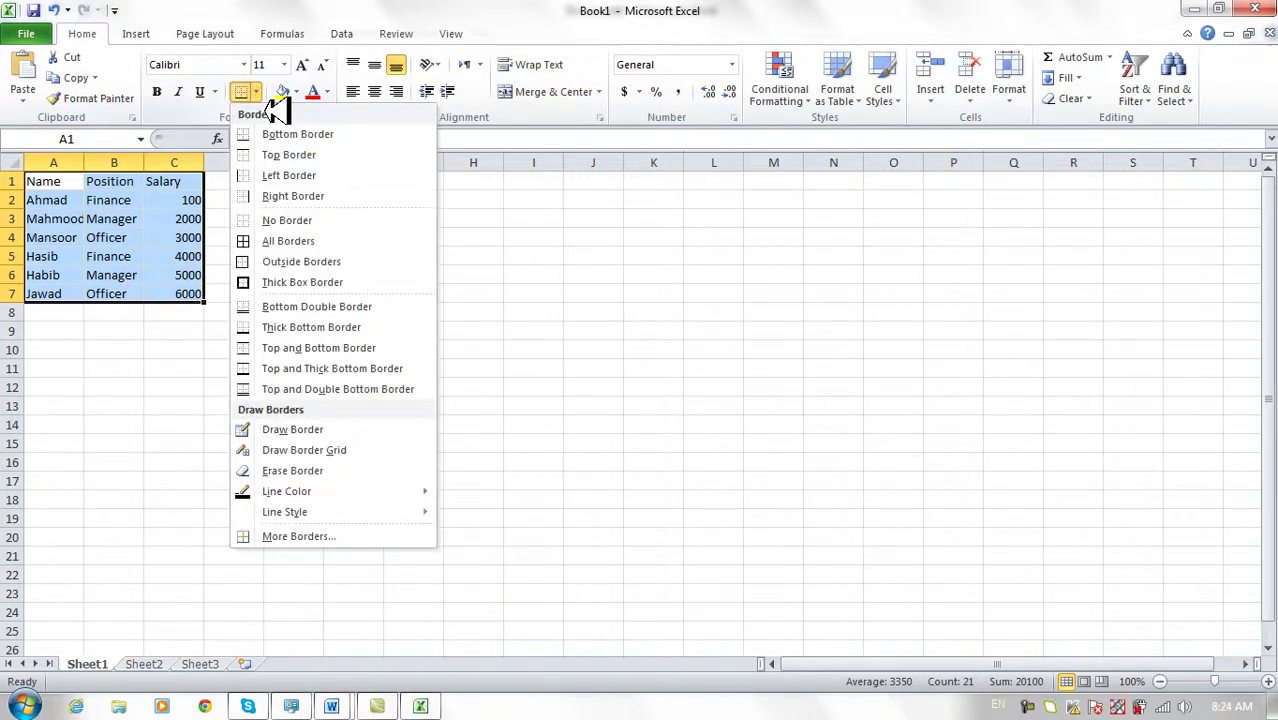
left_click(293, 241)
left_click(251, 292)
left_click(177, 311)
left_click_drag(65, 312, 186, 317)
left_click(245, 92)
Step: Total the salaries in cell C8 with the formula =SUM(C2:C7), and select the cell to view its formula
left_click(194, 312)
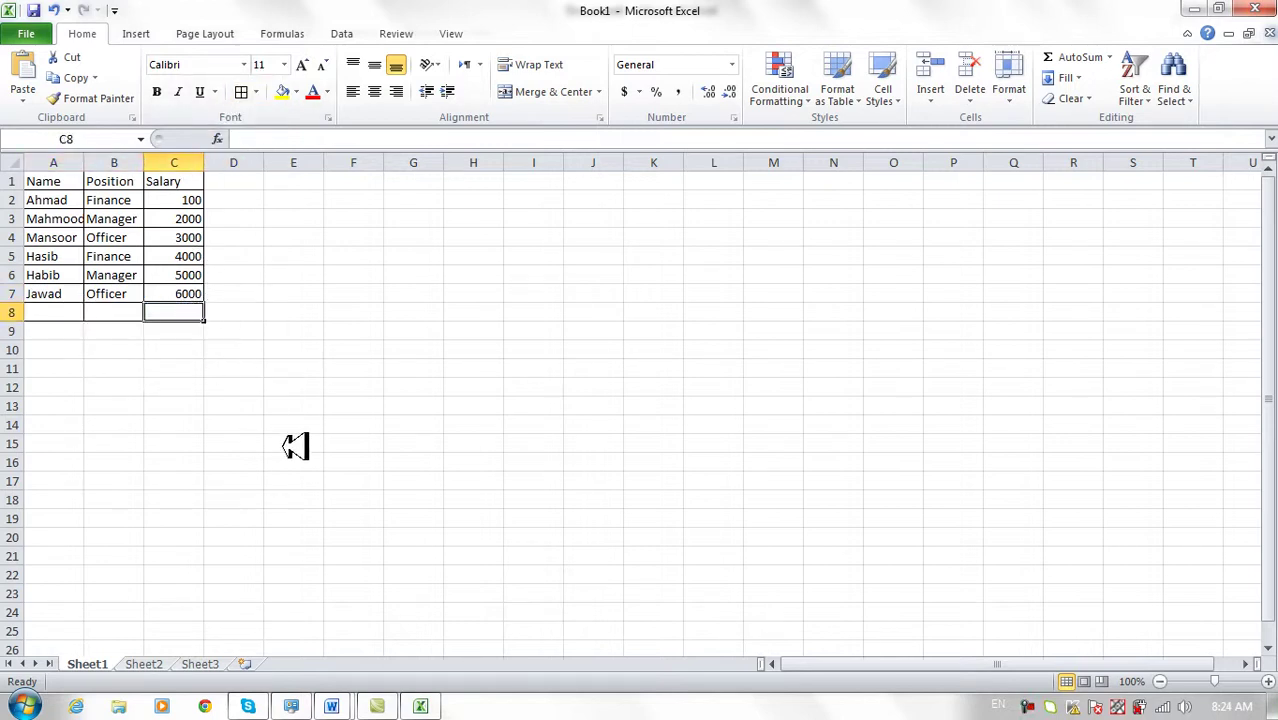
type("=")
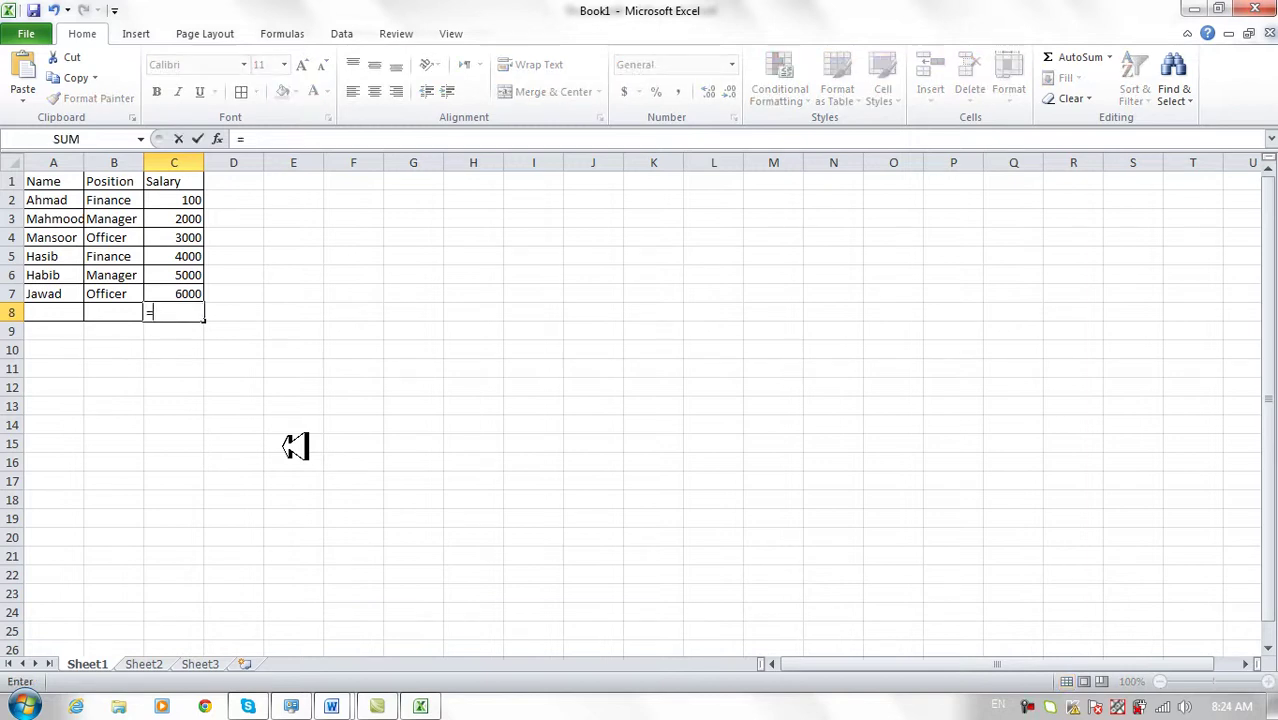
type("sum")
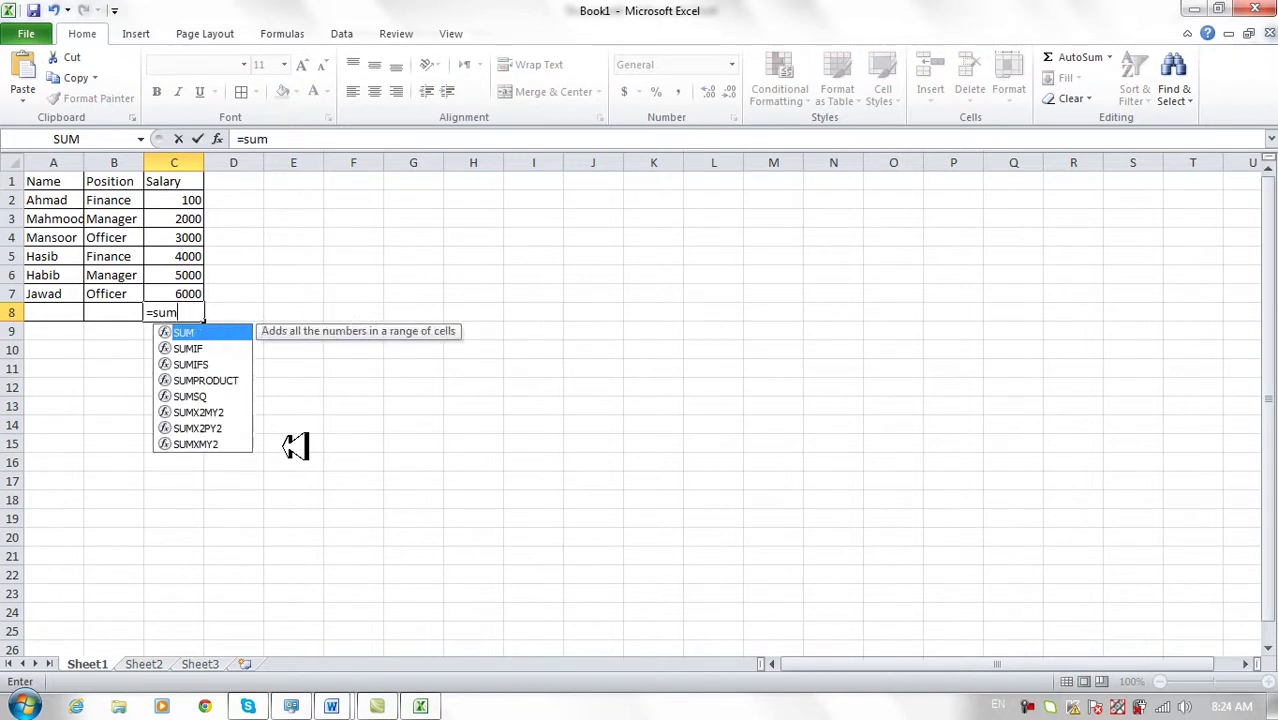
type("(")
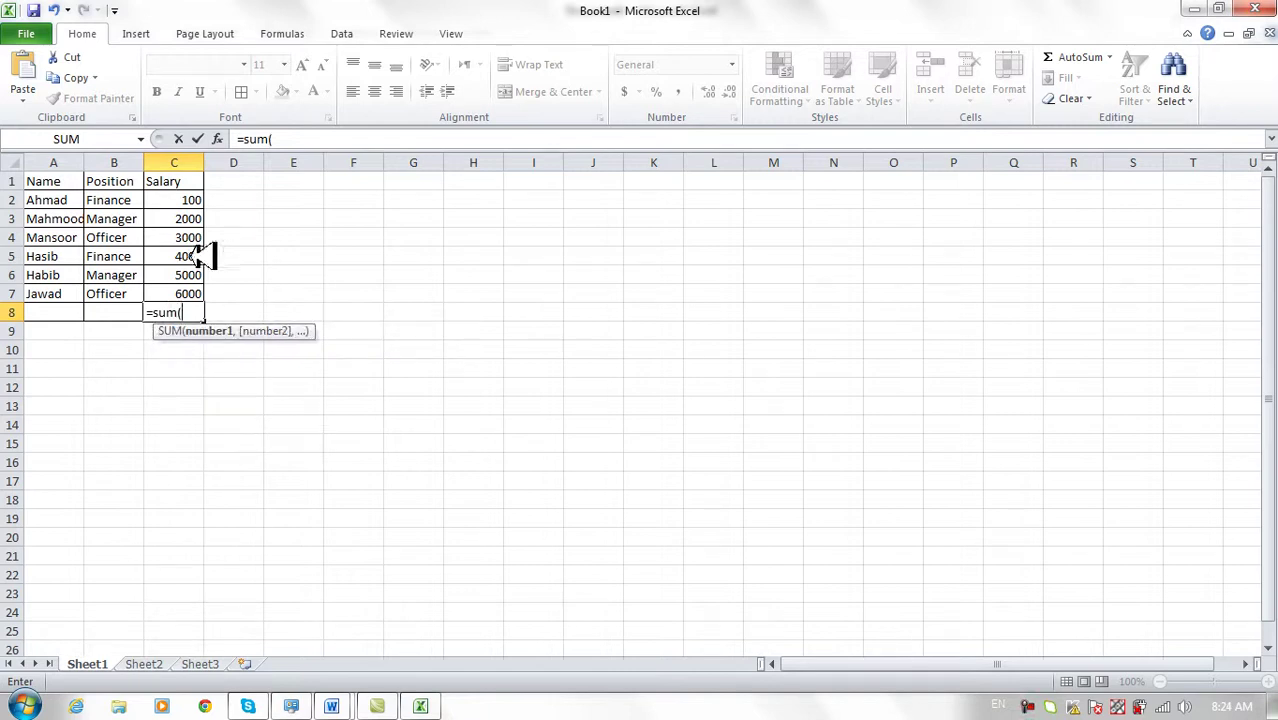
left_click_drag(190, 201, 190, 290)
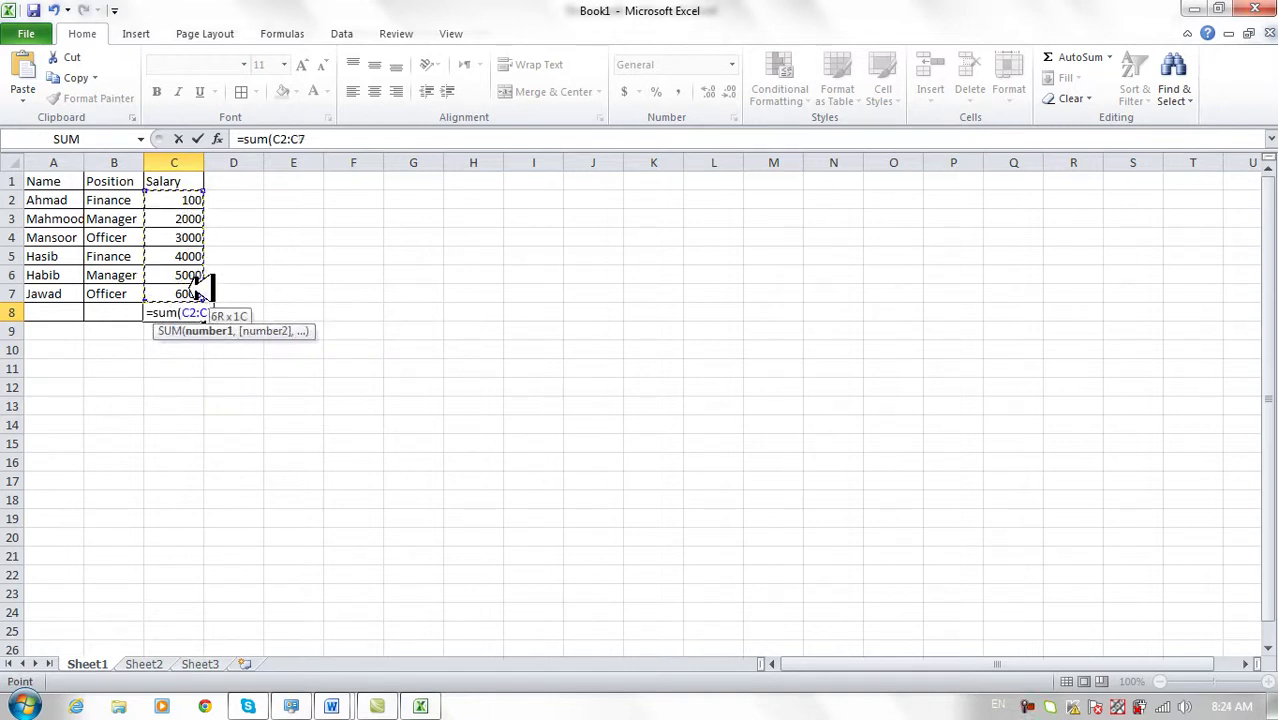
type(")")
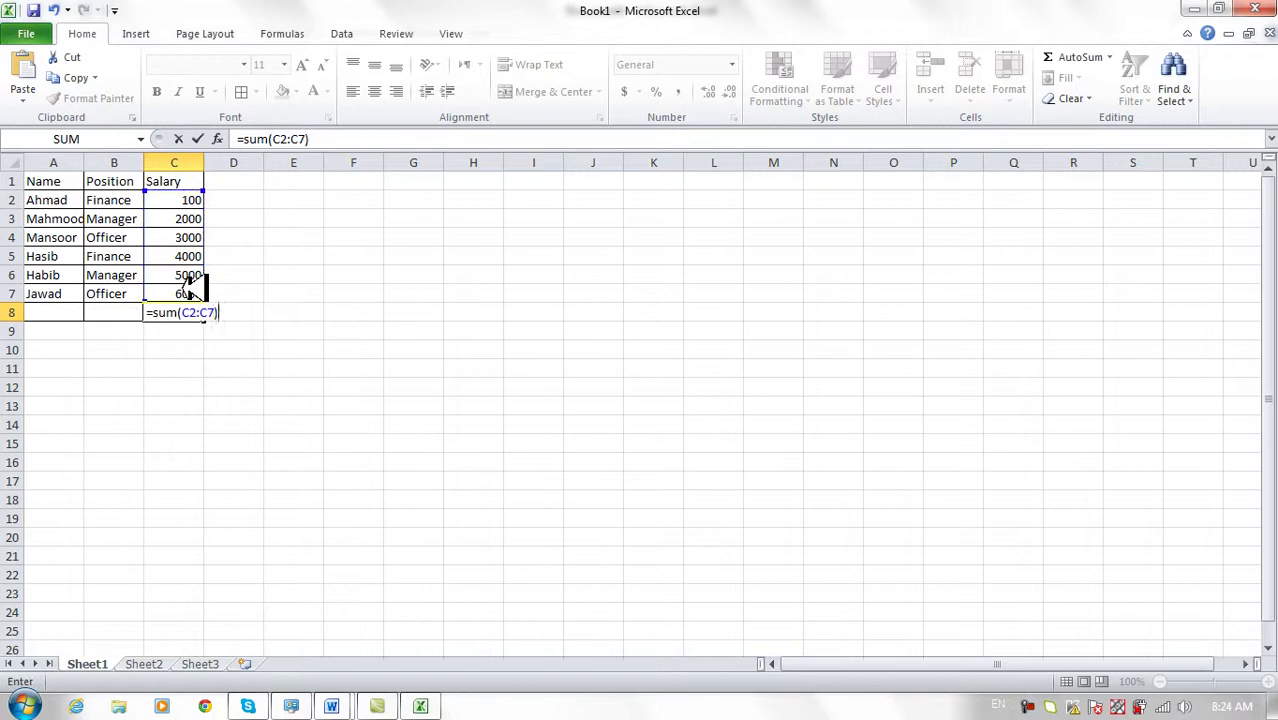
key("Return")
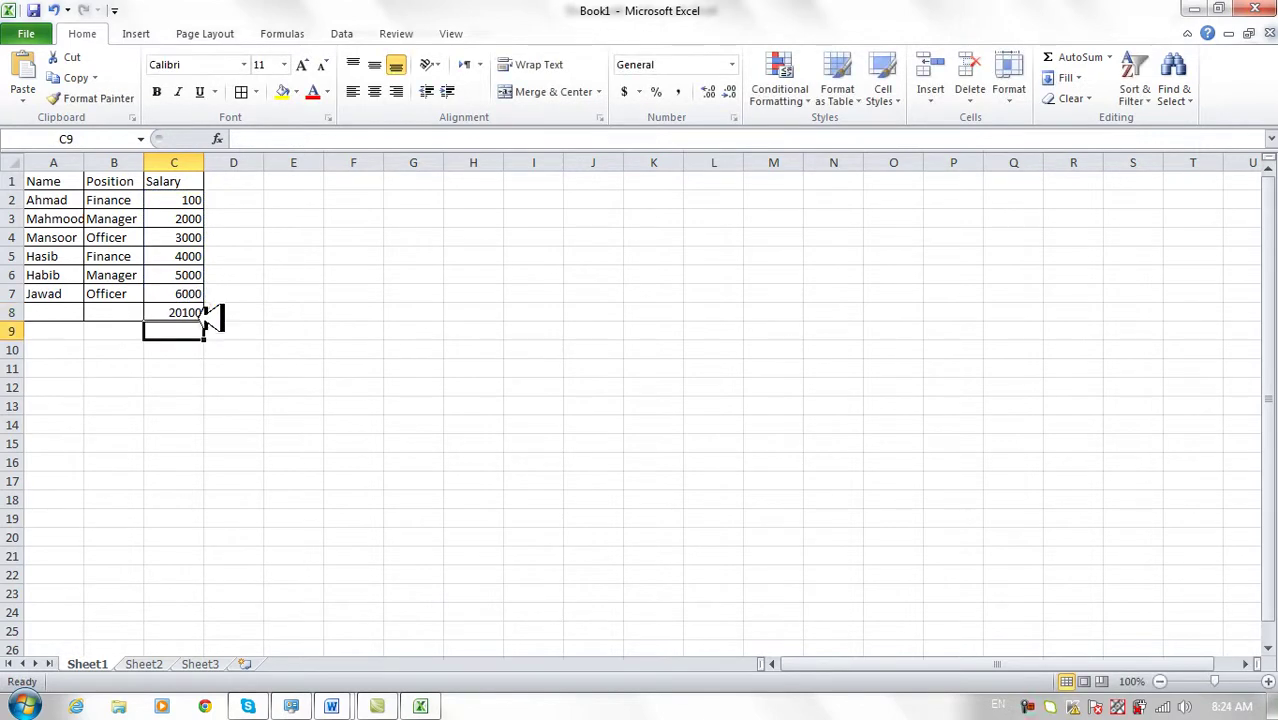
left_click(190, 313)
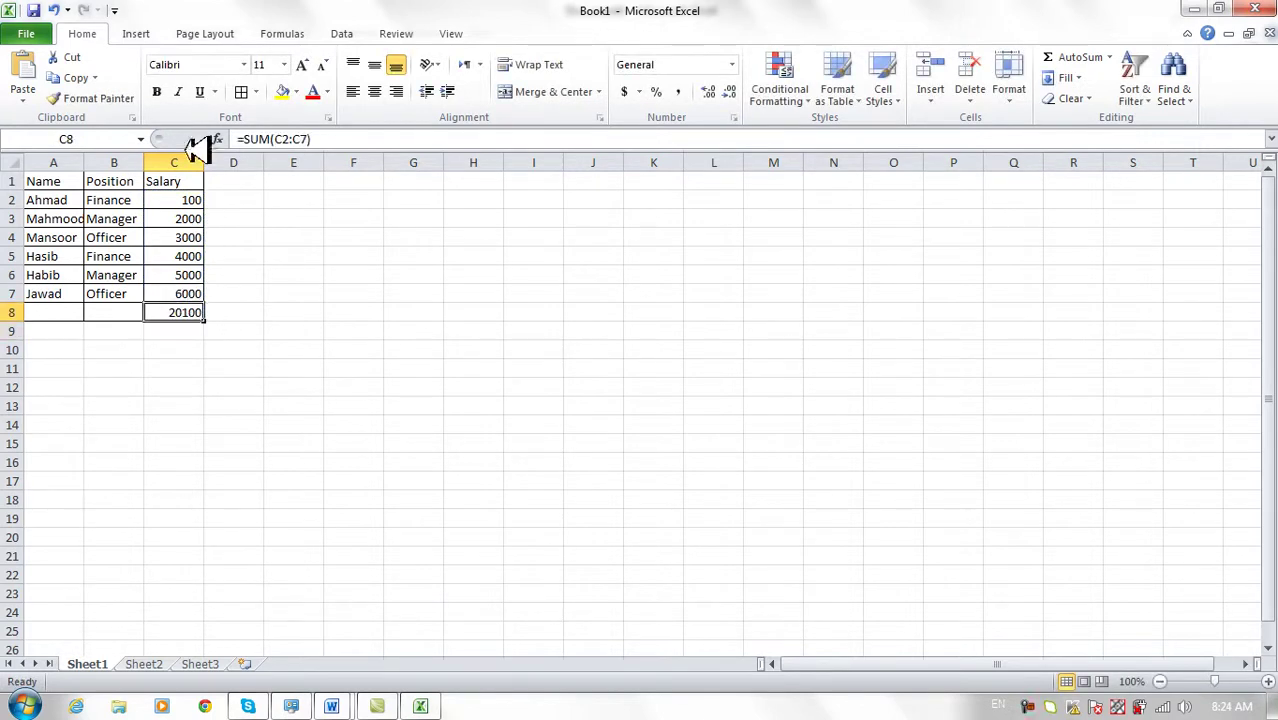
Step: Copy the salary table in cells A1:C8, including the total row
left_click_drag(55, 182, 190, 310)
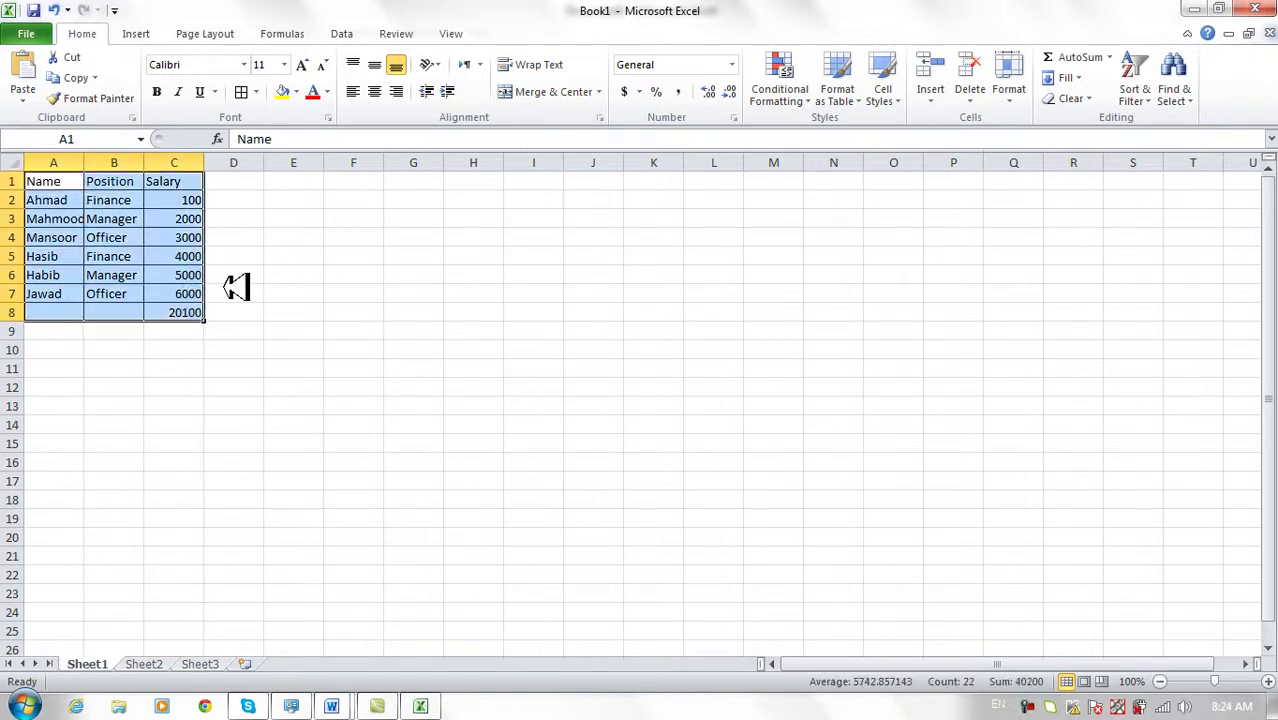
left_click(271, 249)
left_click_drag(58, 181, 190, 311)
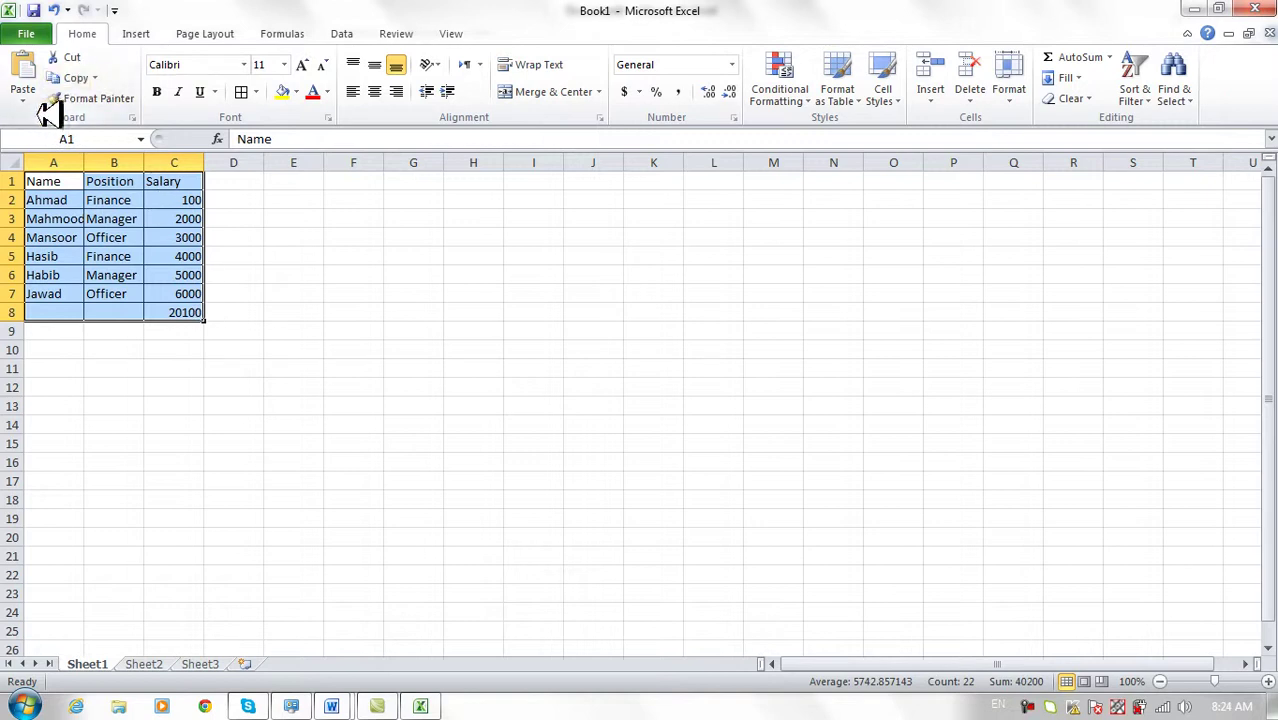
left_click(254, 258)
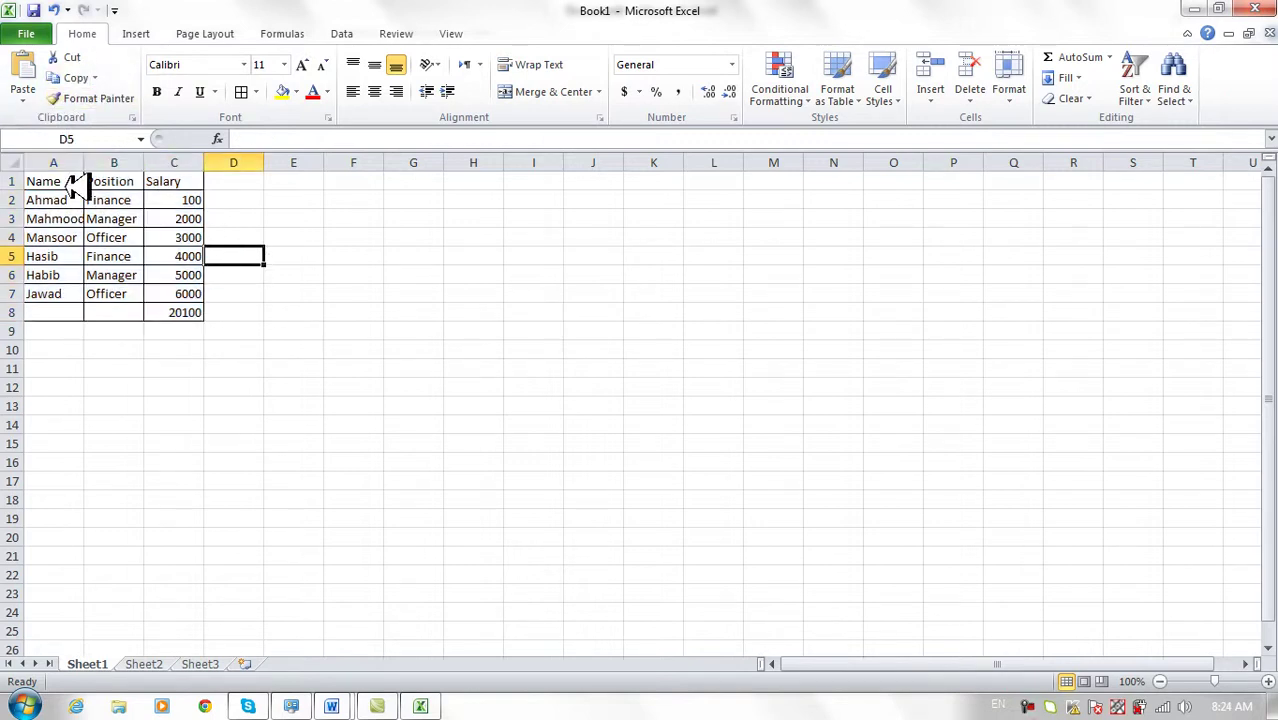
left_click_drag(66, 181, 177, 302)
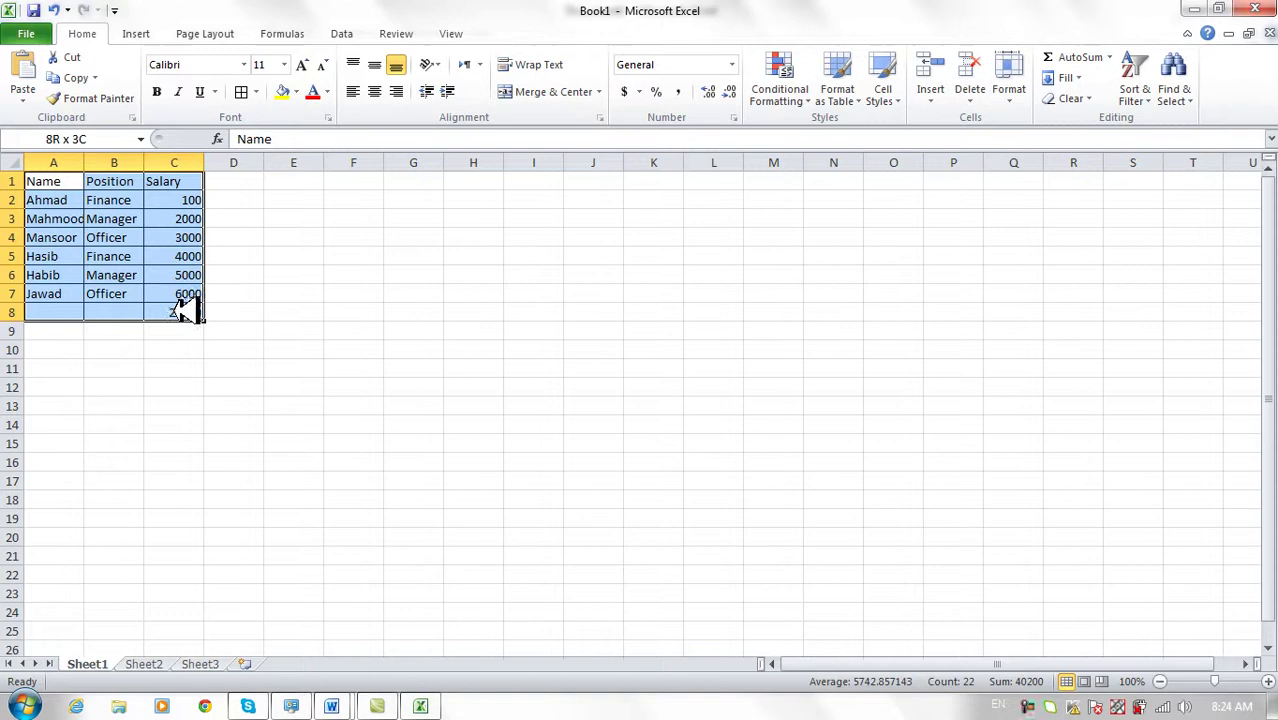
left_click(280, 255)
left_click_drag(57, 181, 183, 302)
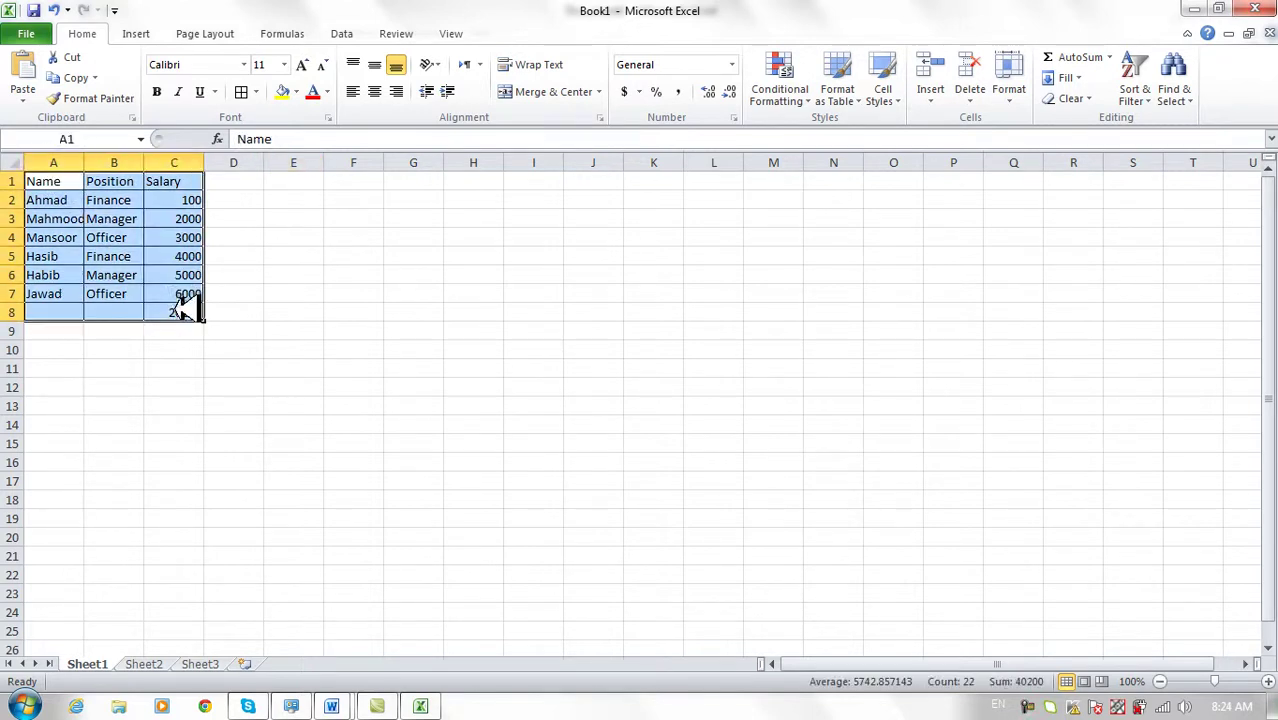
left_click(78, 77)
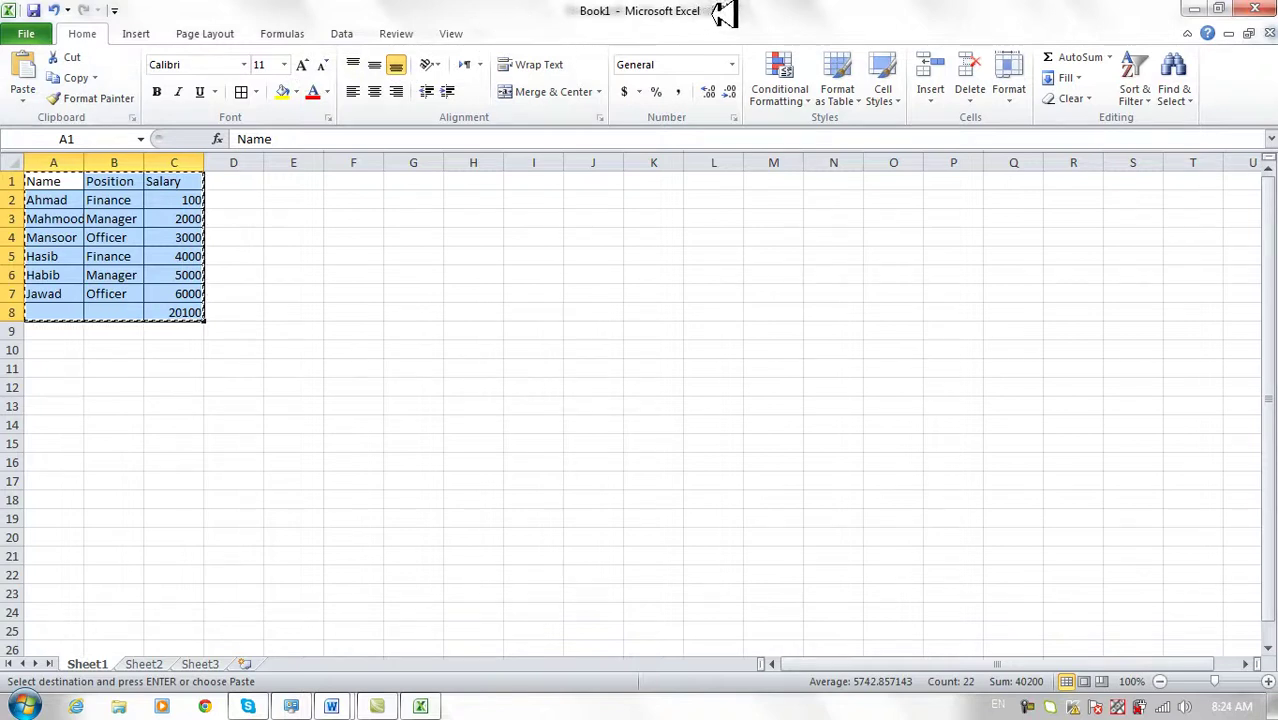
Step: Switch to the Feb Report document in Word and paste the table below the paragraph as a linked Microsoft Excel Worksheet Object
left_click(1195, 9)
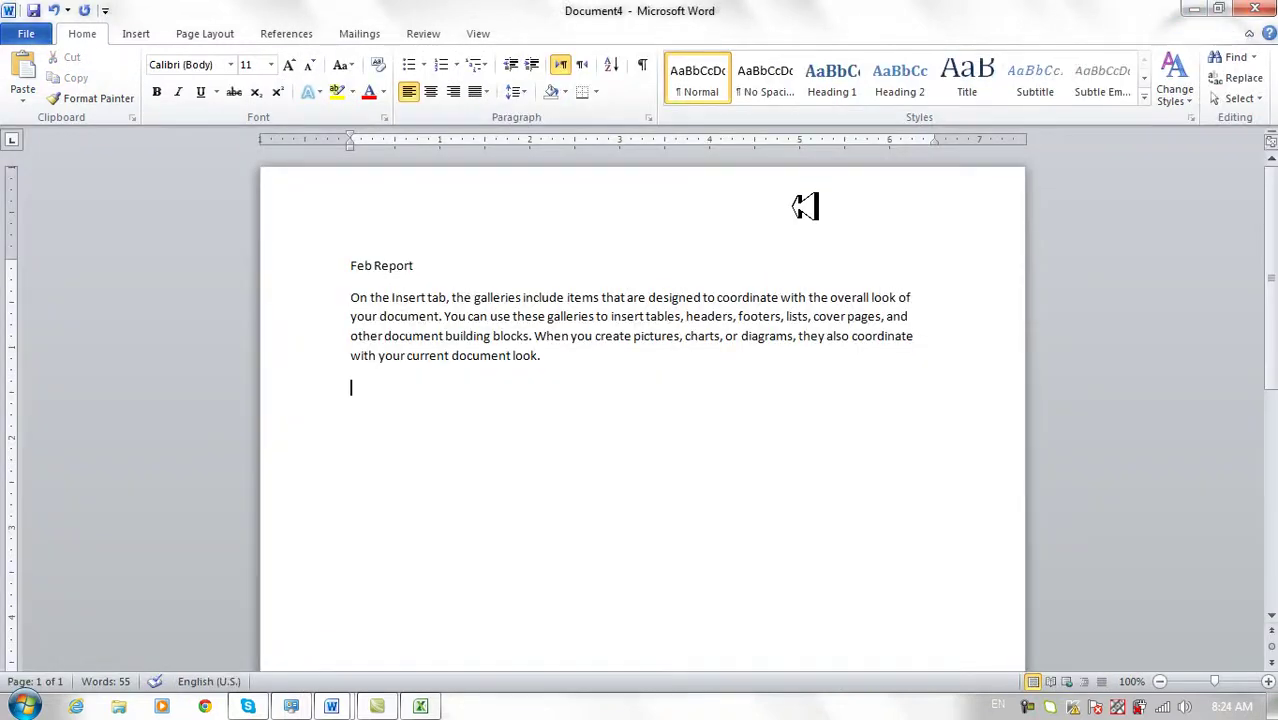
left_click(22, 95)
left_click(37, 168)
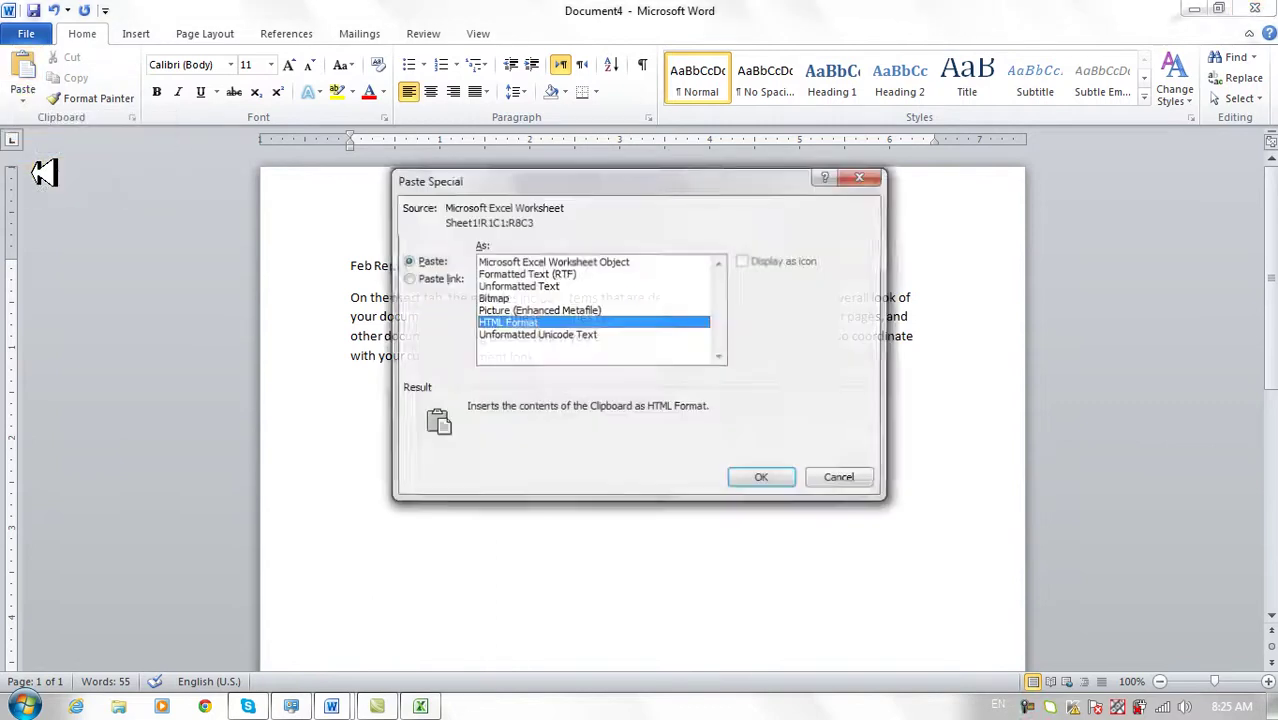
left_click(416, 279)
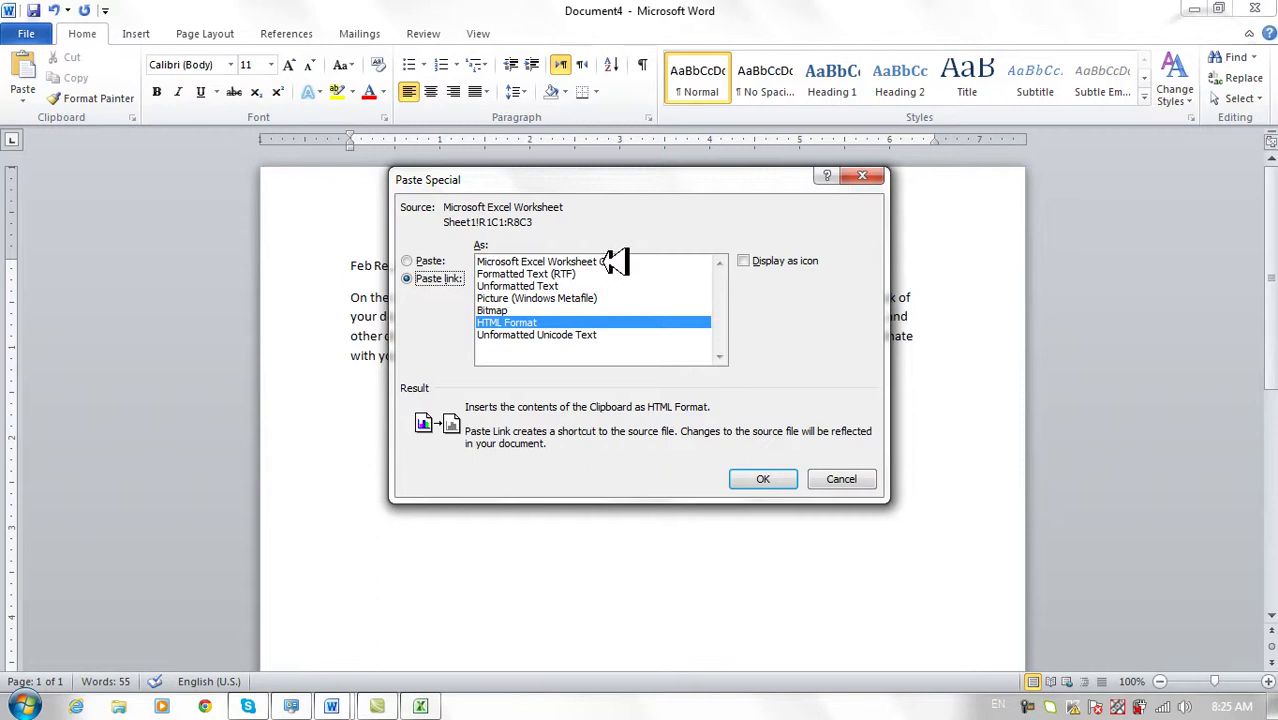
left_click(535, 261)
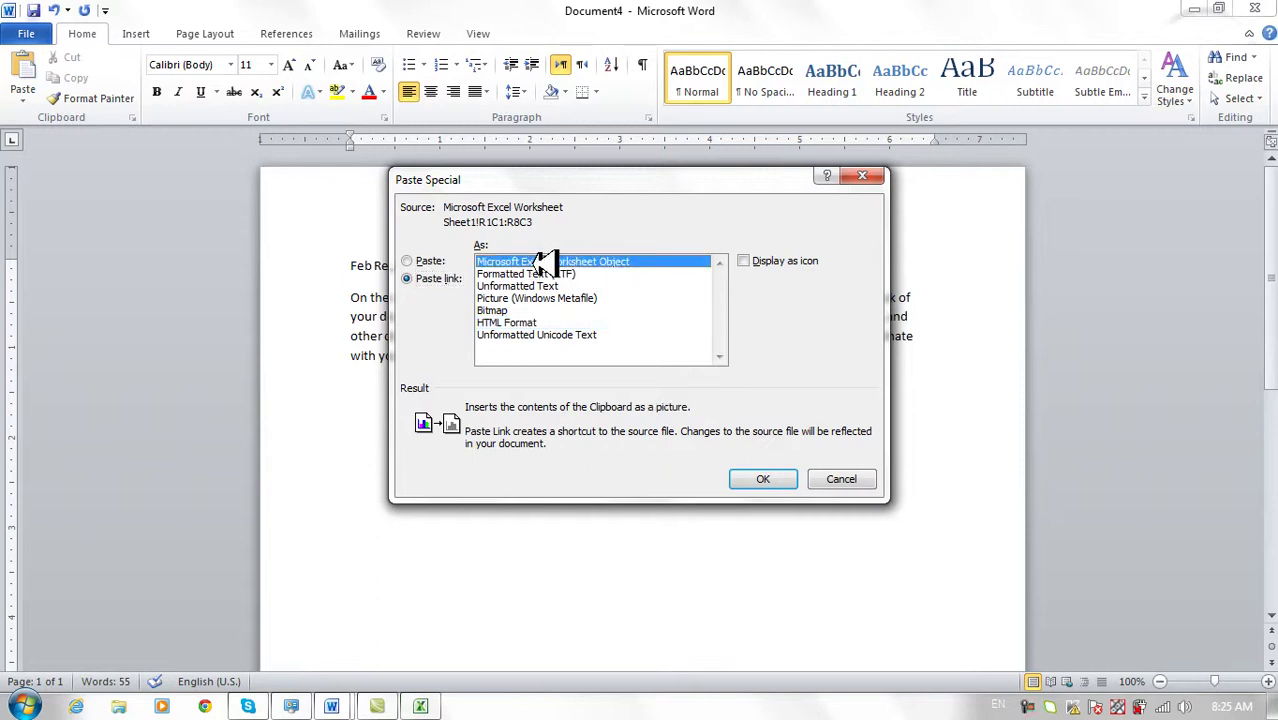
left_click(772, 480)
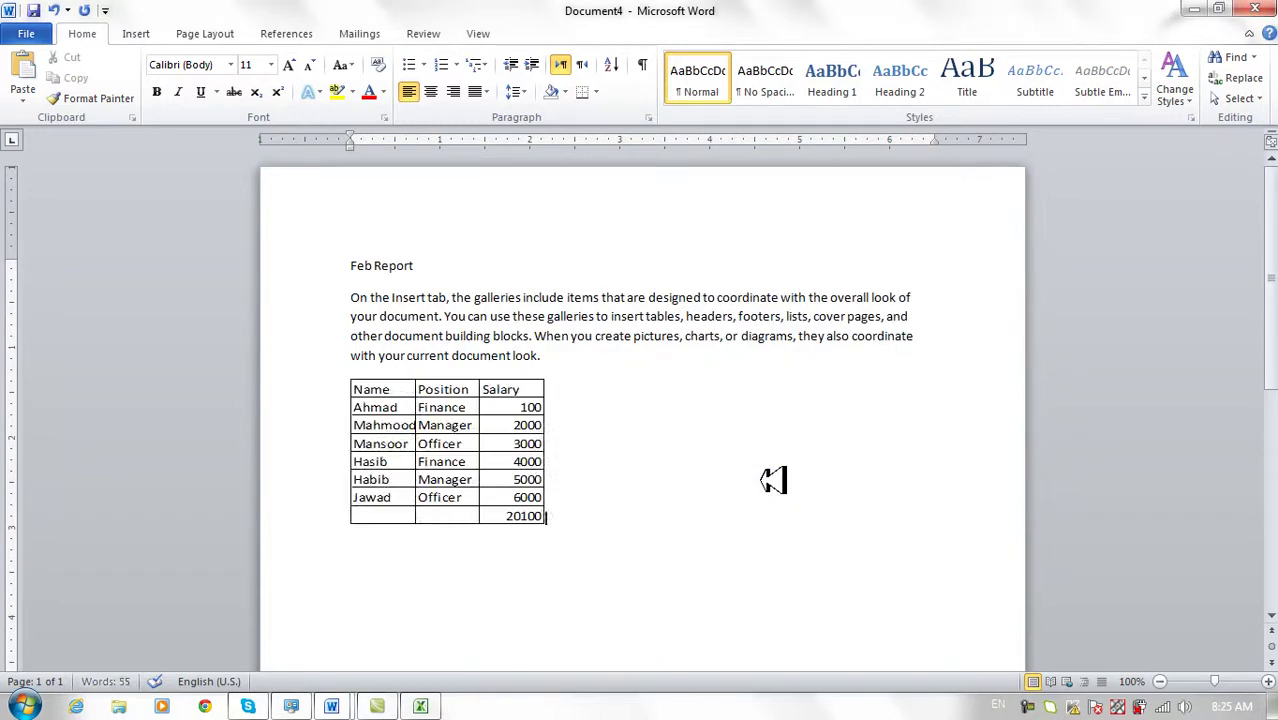
left_click(540, 390)
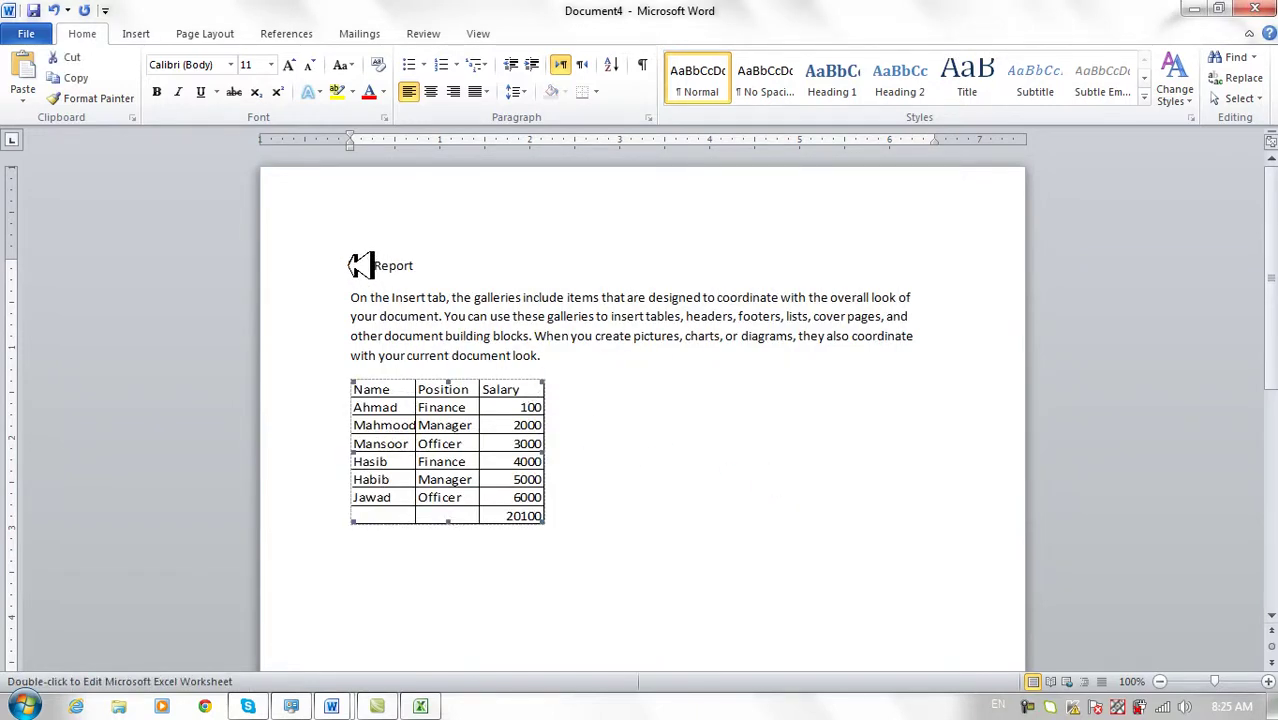
left_click_drag(353, 265, 562, 370)
left_click(575, 365)
left_click(530, 407)
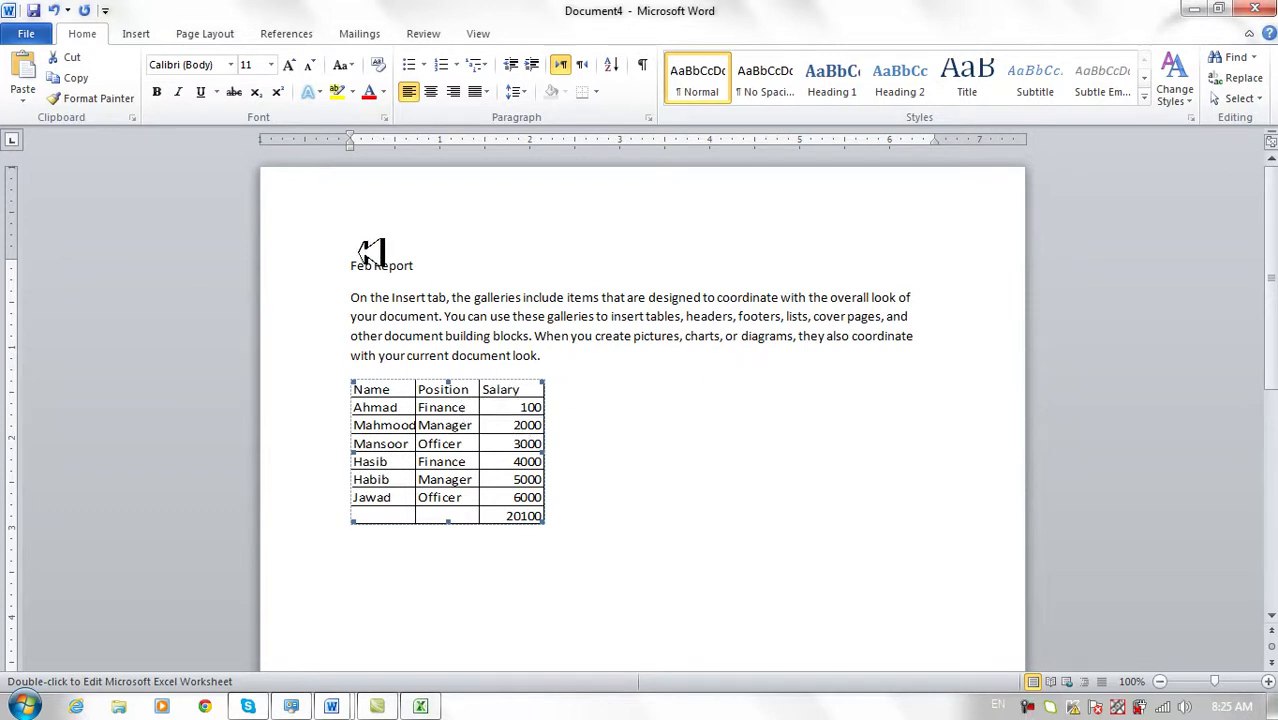
left_click_drag(352, 262, 548, 372)
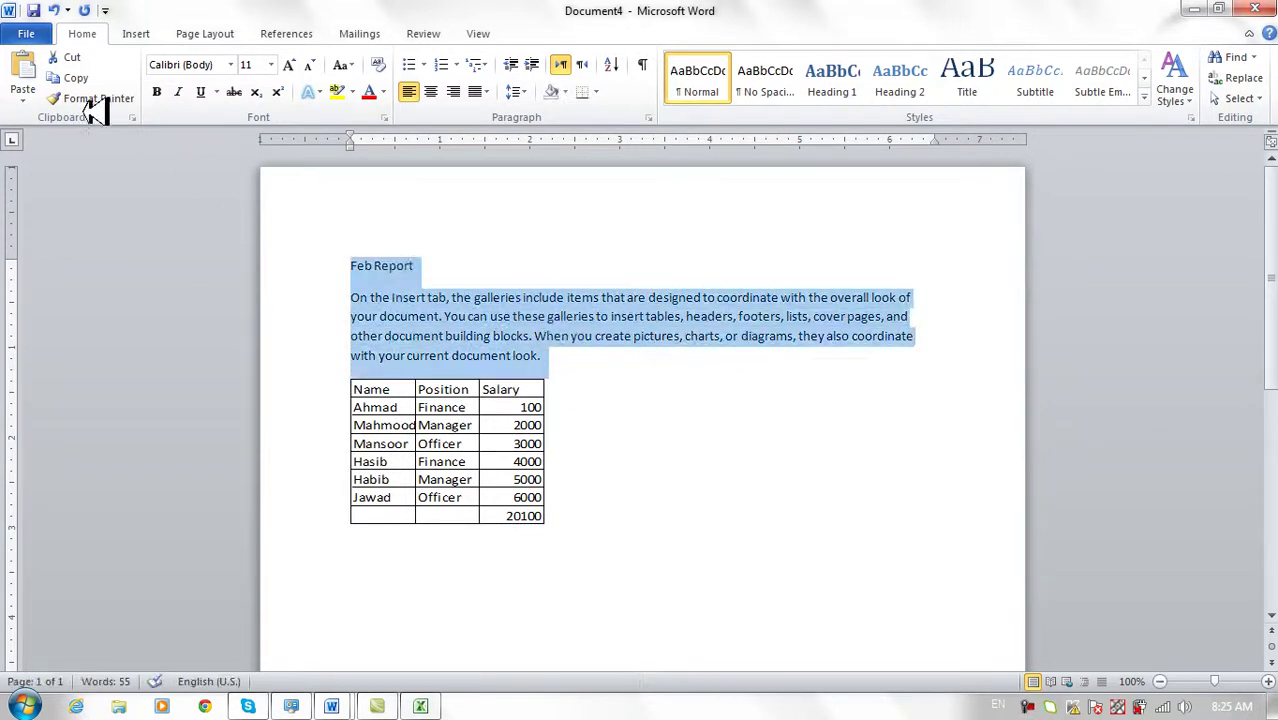
left_click(22, 95)
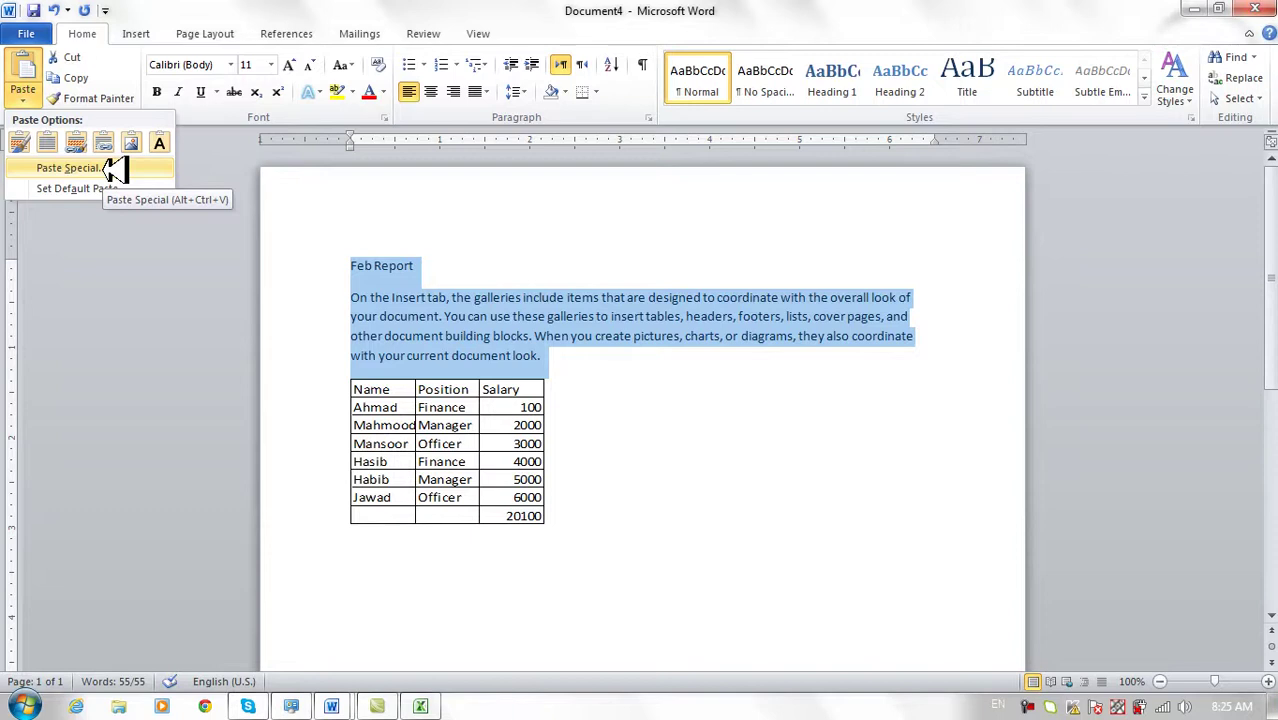
left_click(520, 505)
left_click(393, 410)
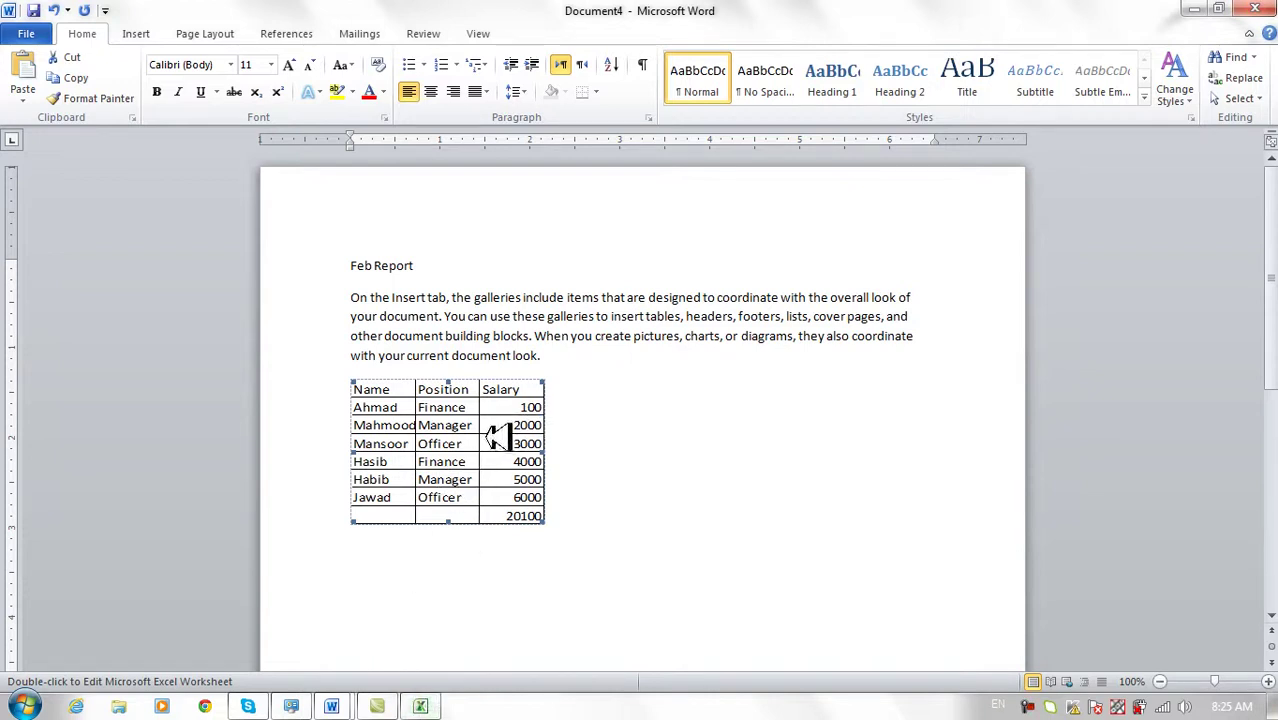
Step: Switch to the Excel workbook, set the salary in C2 to 1820, and check the total in C8
left_click(424, 706)
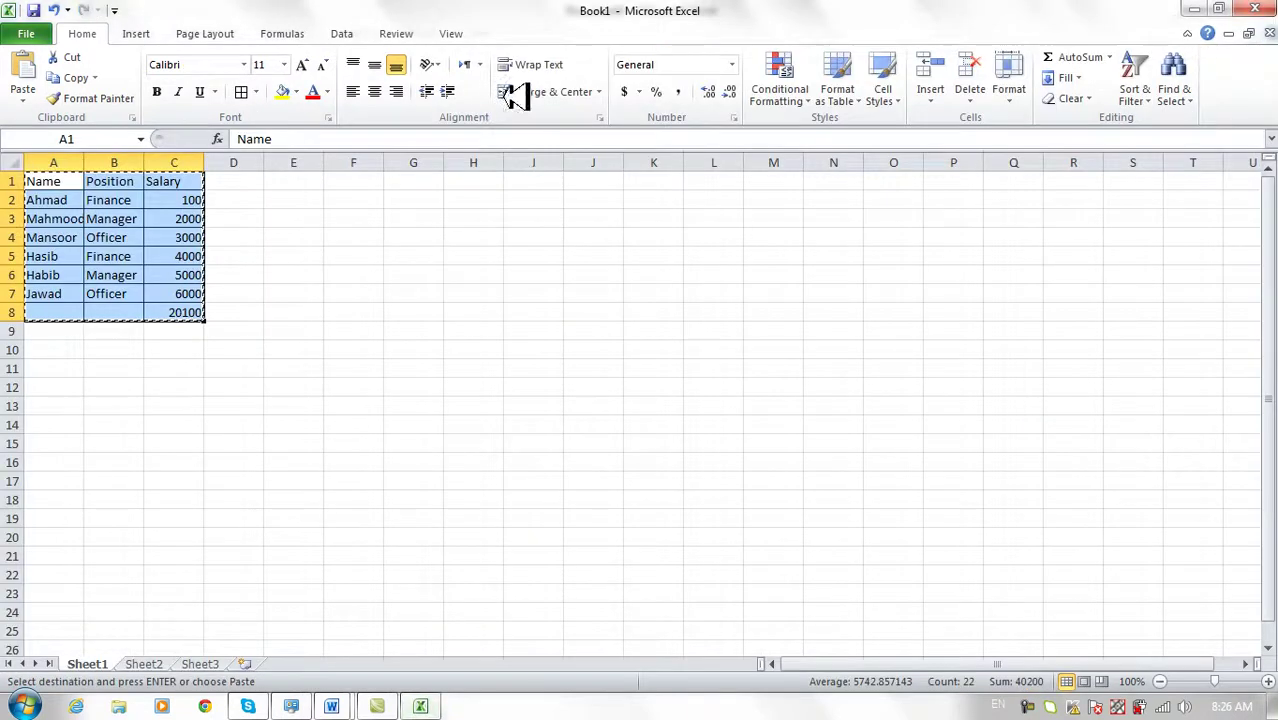
left_click(188, 200)
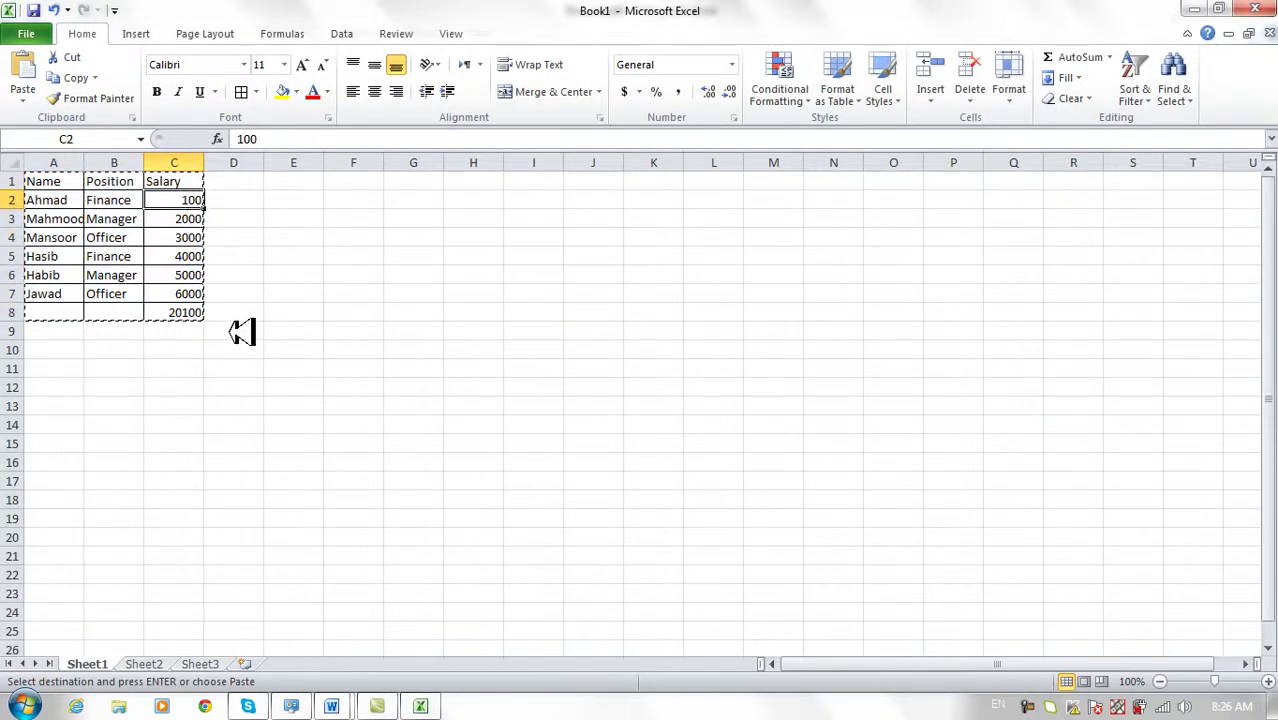
type("1")
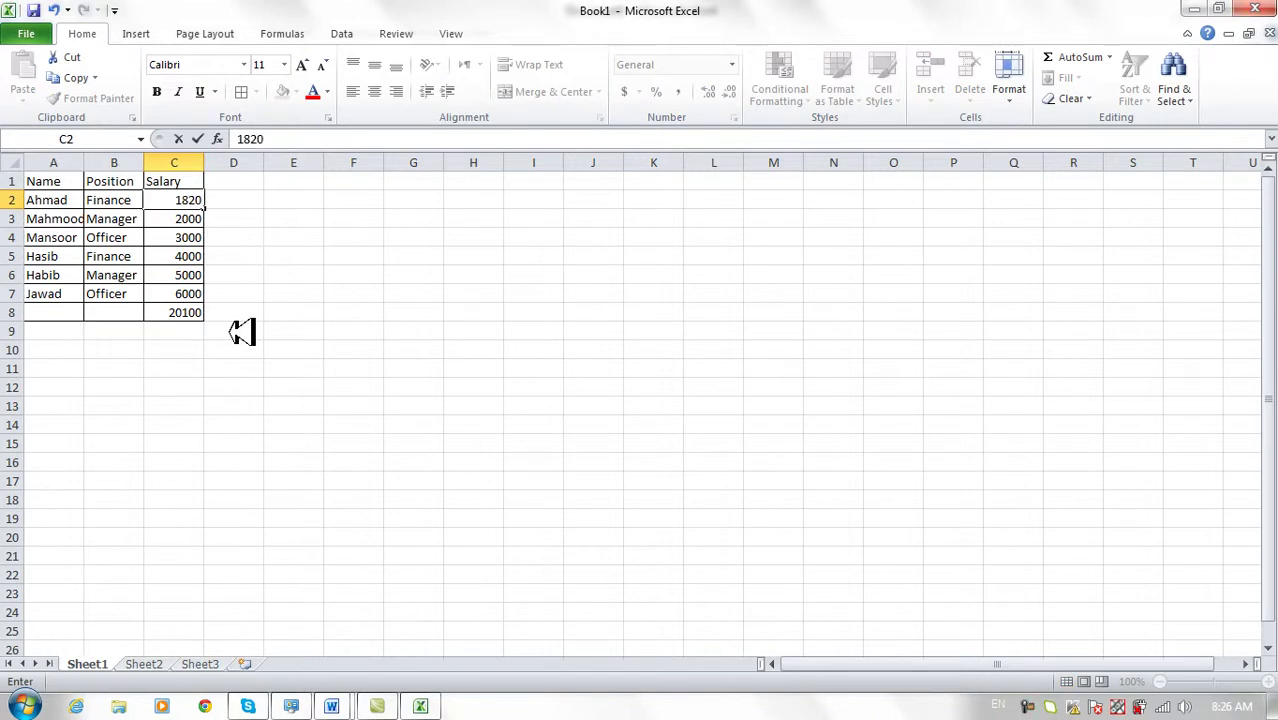
key("Return")
left_click(160, 318)
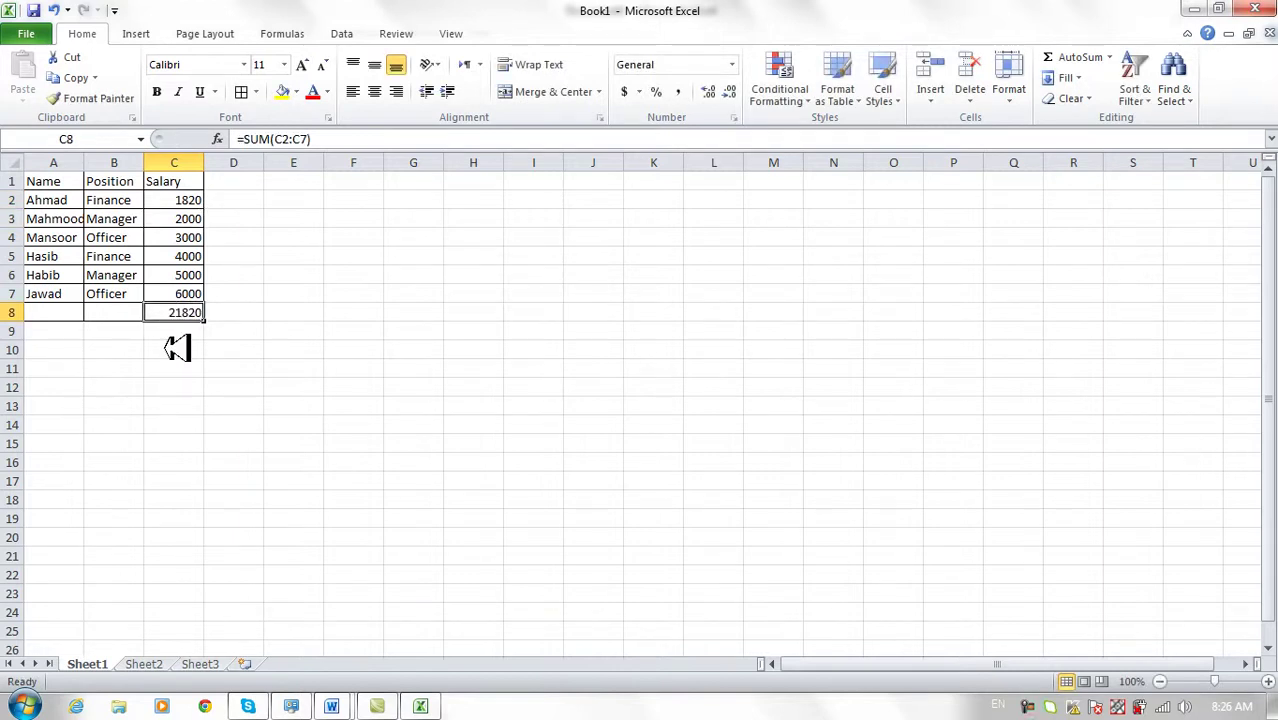
left_click(312, 365)
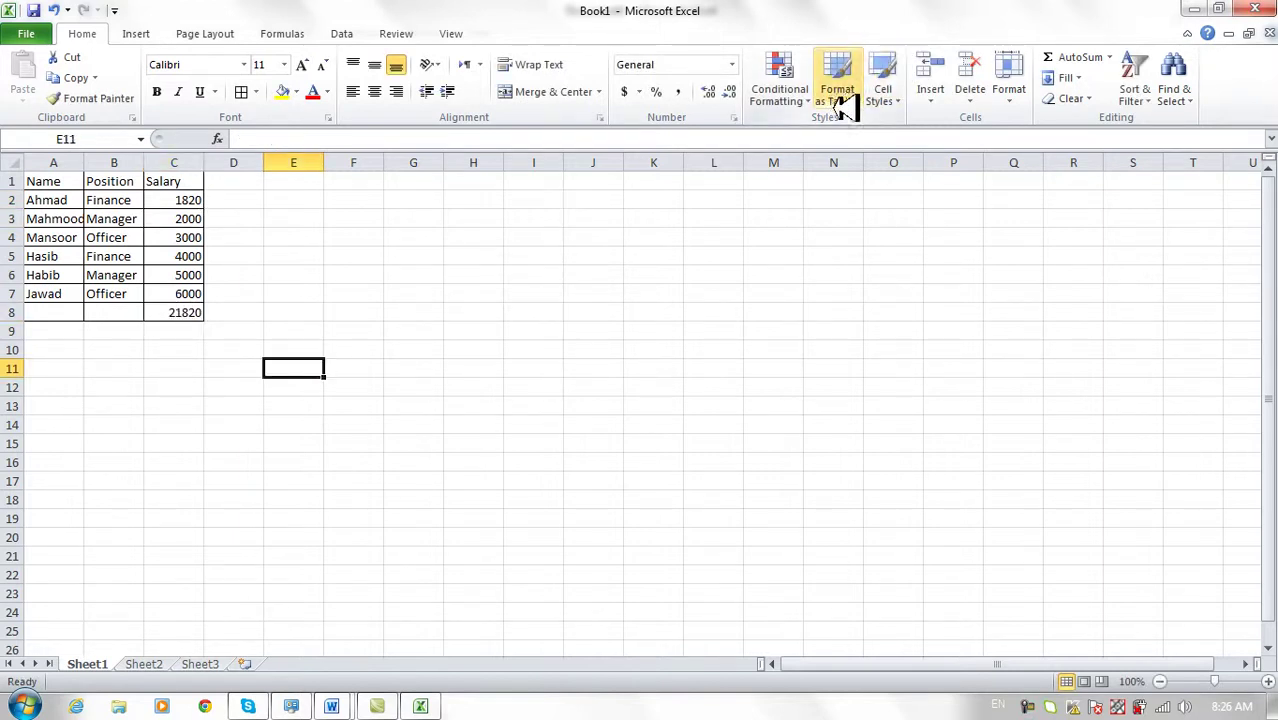
Step: Switch back to the Word document and examine the first salary and the total in the linked table
left_click(1192, 9)
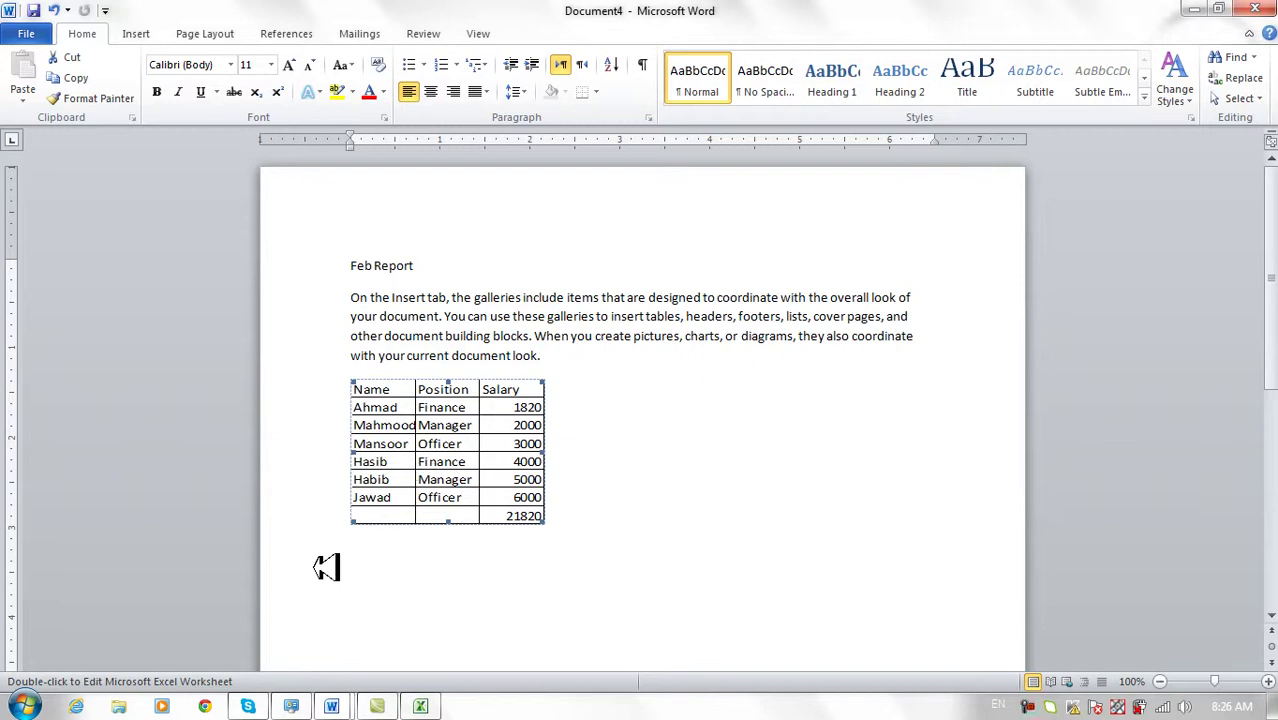
mouse_move(421, 702)
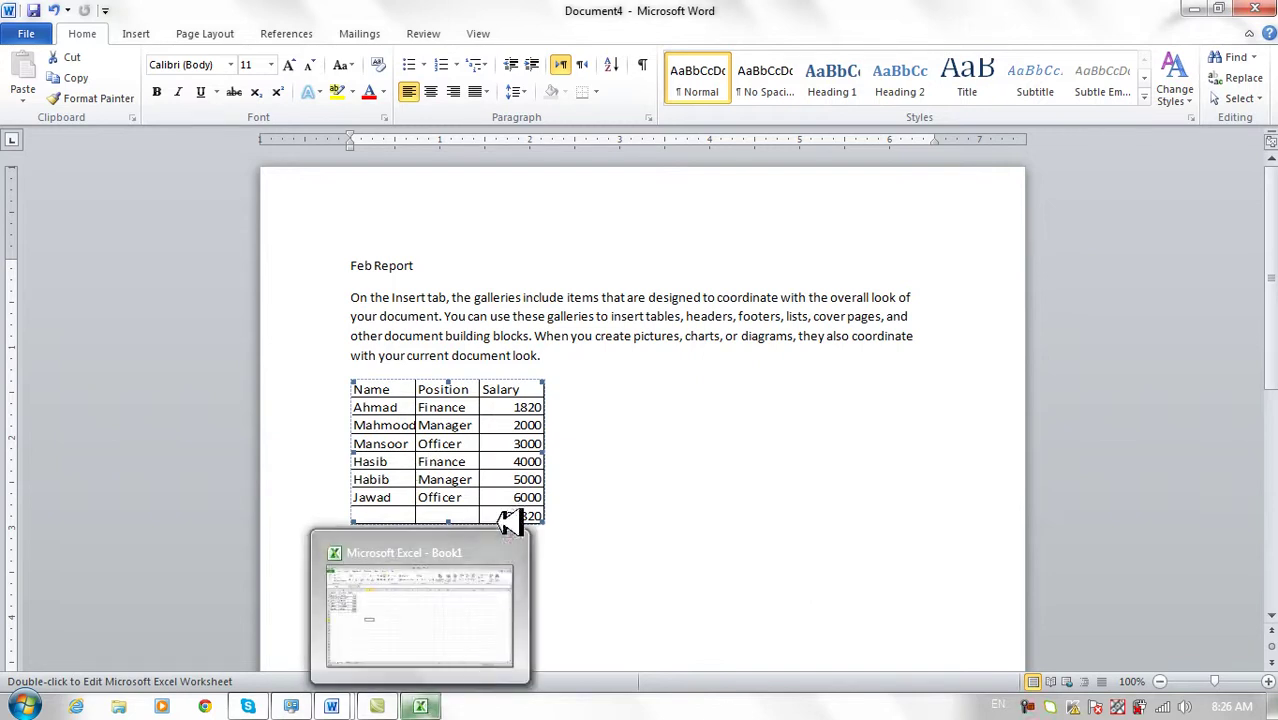
mouse_move(445, 655)
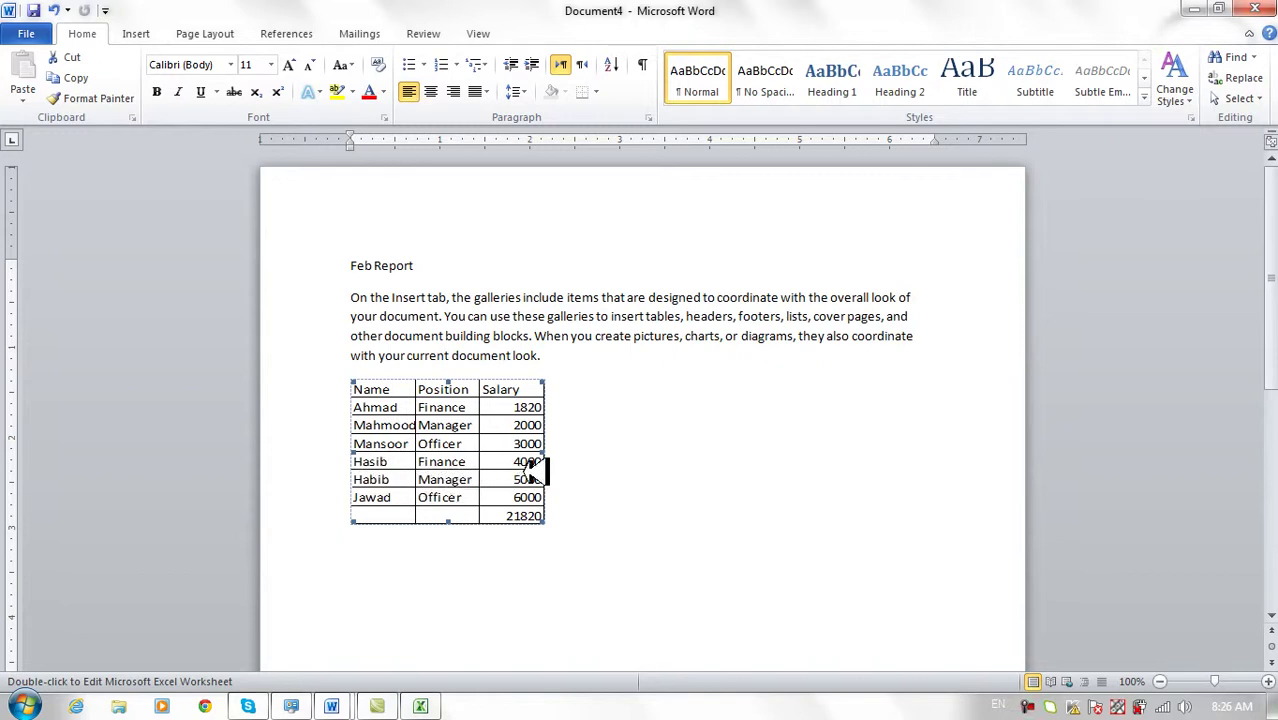
Step: Switch to the Excel workbook and set the salary in C6 to 1328
left_click(420, 707)
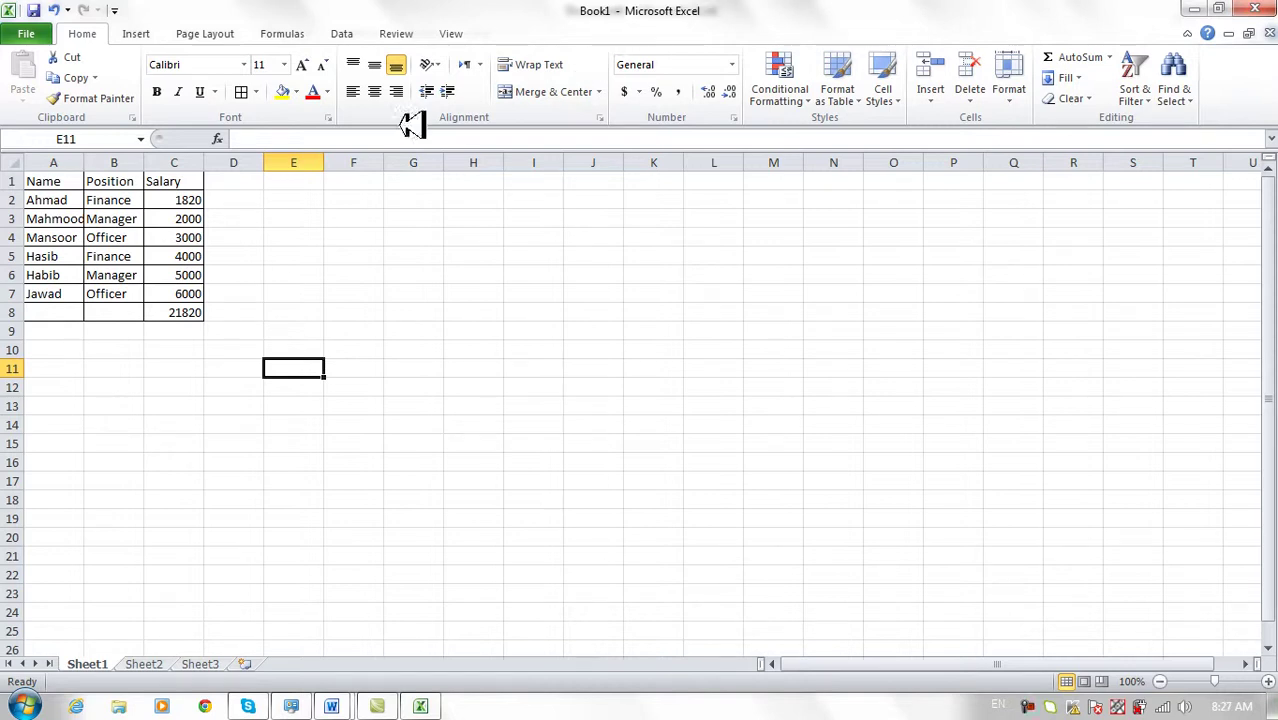
left_click(192, 270)
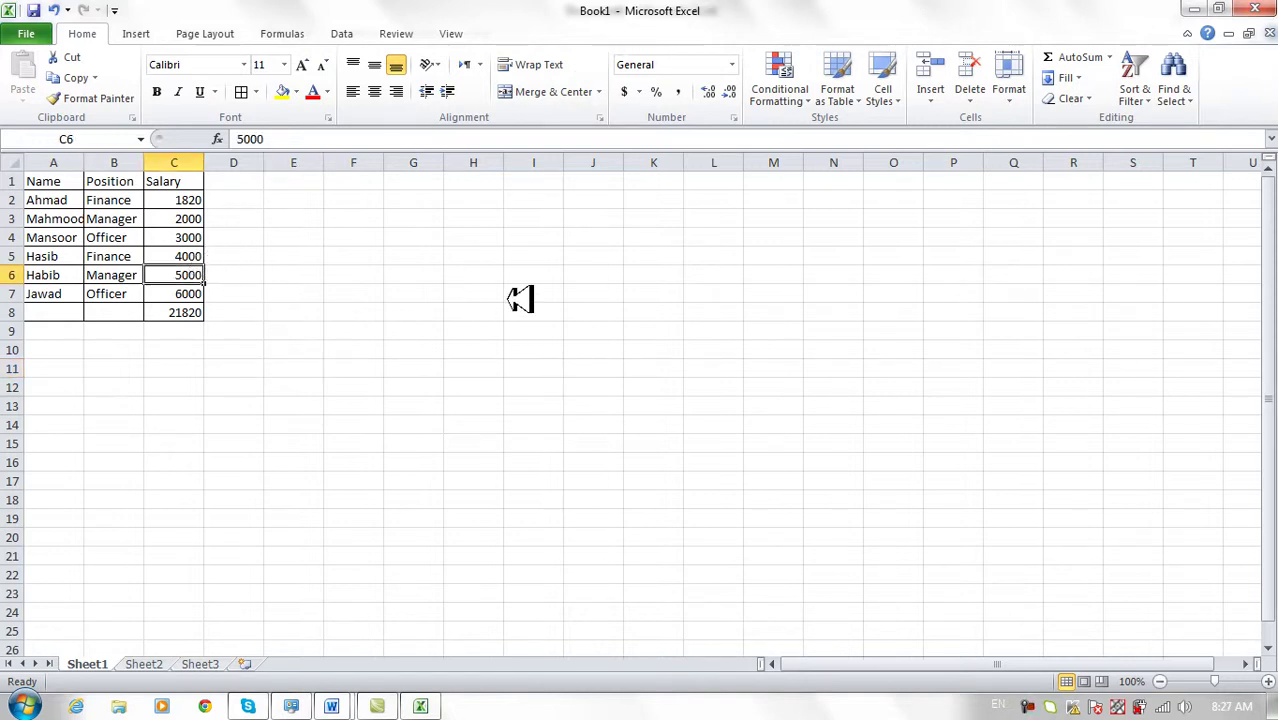
type("1328")
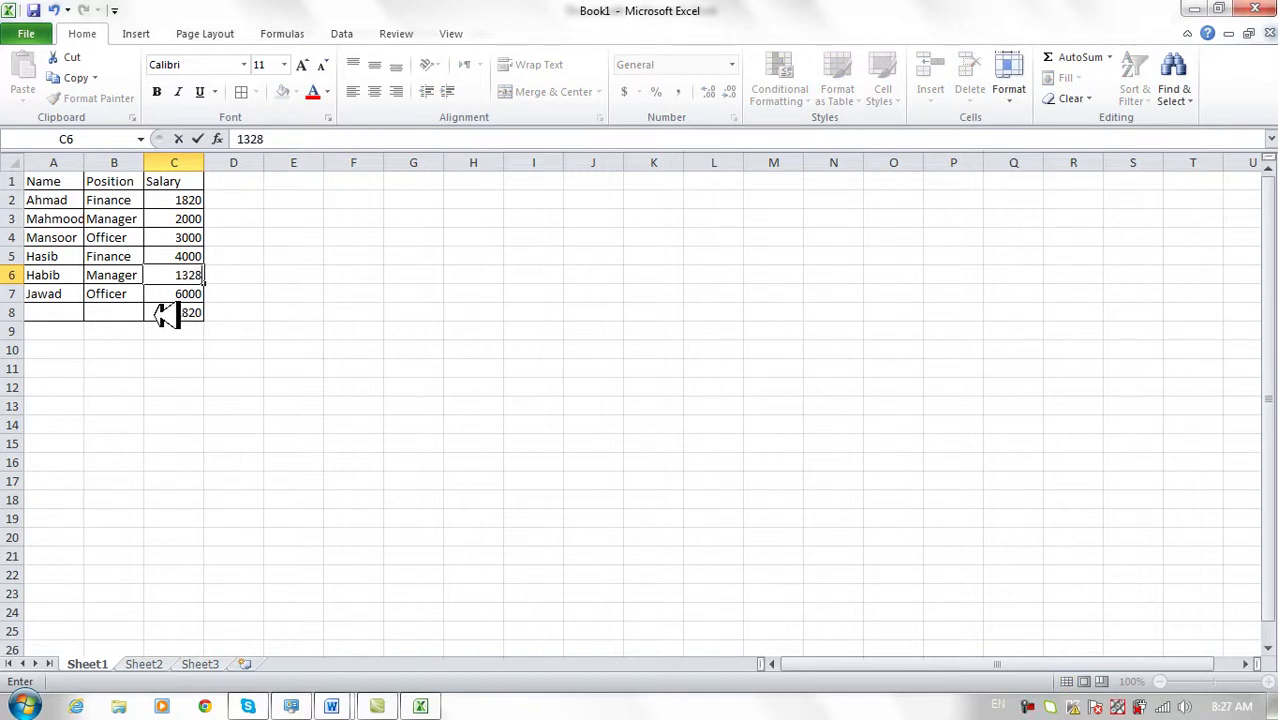
key("Return")
Step: Merge and center cells A8:B8 and enter the label Total All
left_click(114, 325)
left_click(79, 313)
left_click_drag(79, 313, 106, 312)
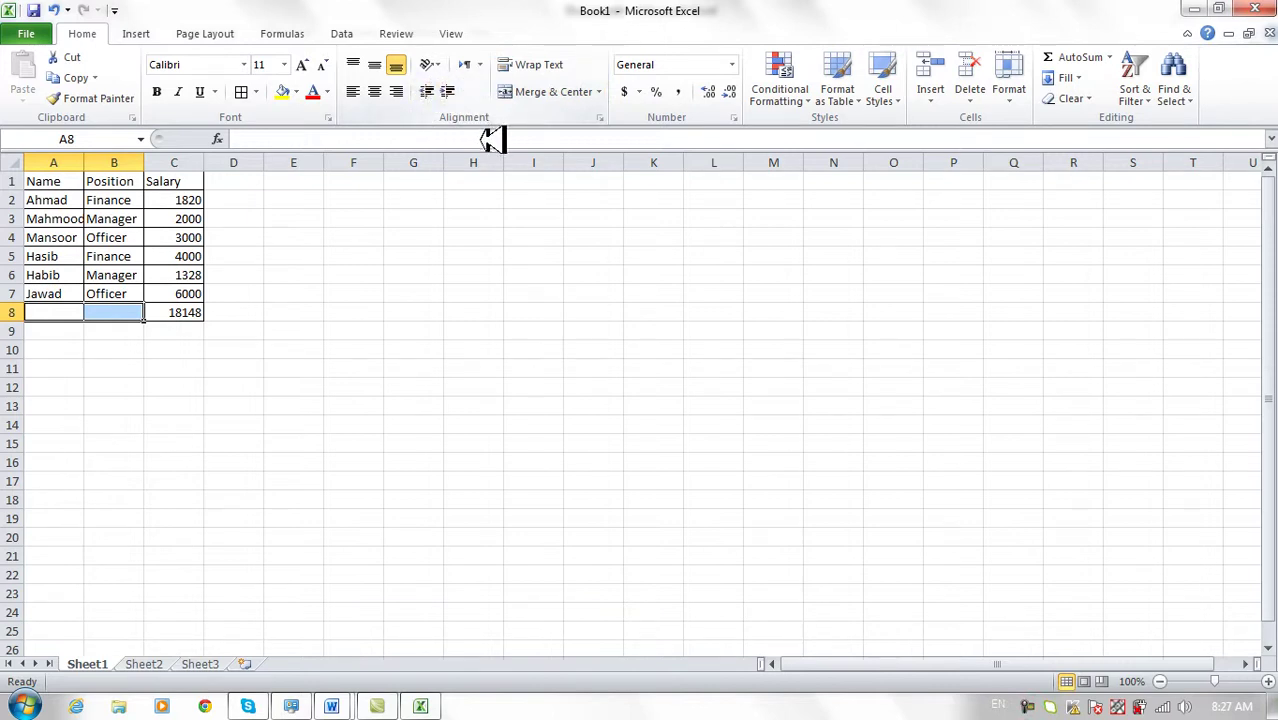
left_click(560, 90)
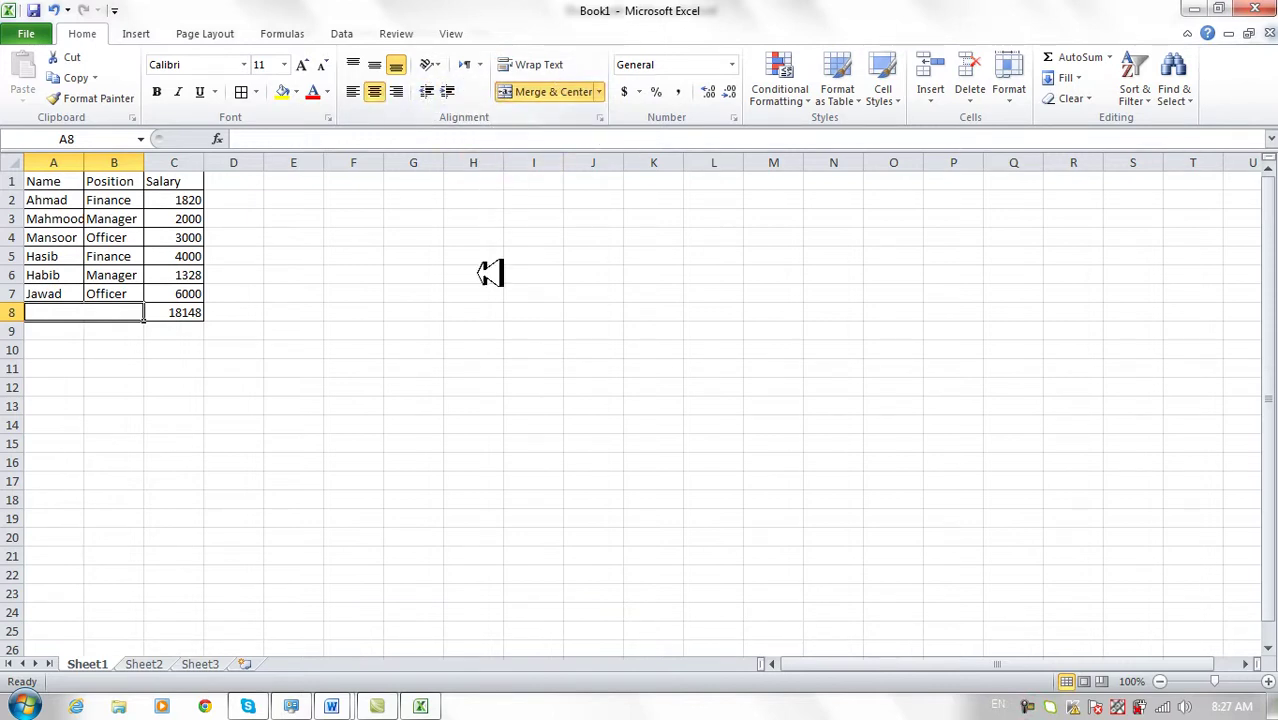
type("Total All")
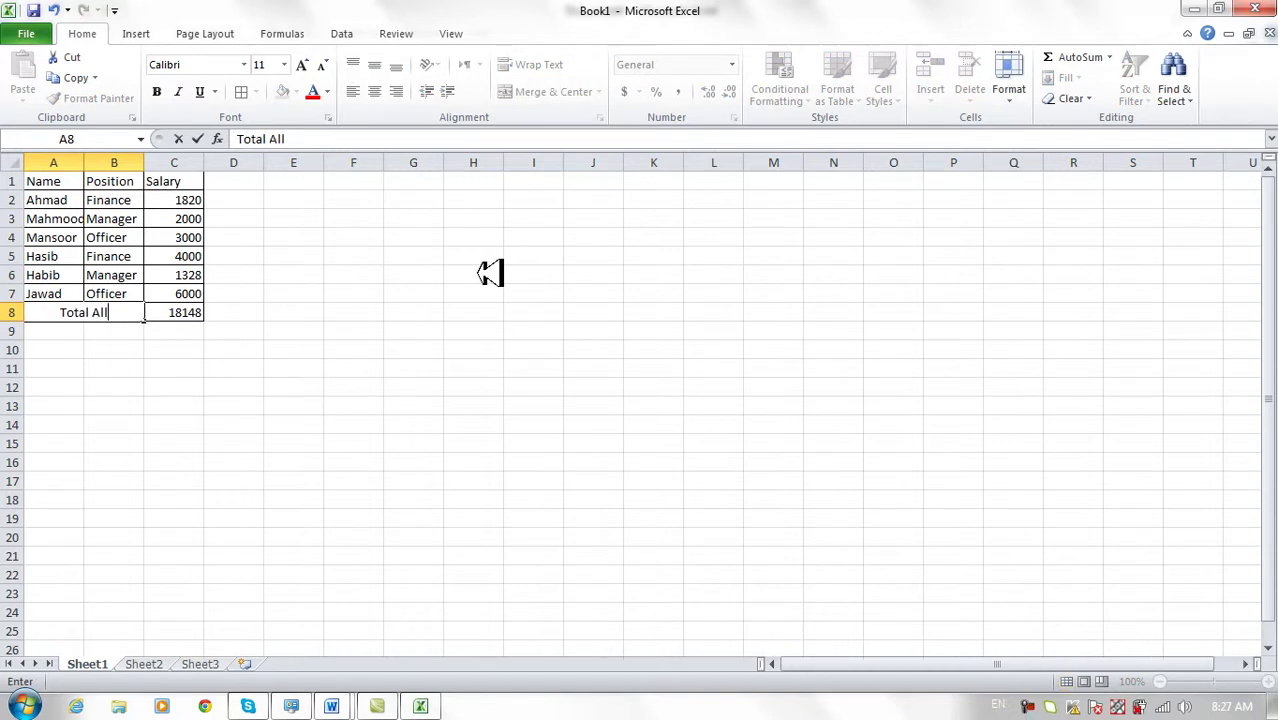
key("Return")
Step: Make the total row A8:C8 bold and italic
left_click_drag(123, 310, 178, 314)
left_click(157, 90)
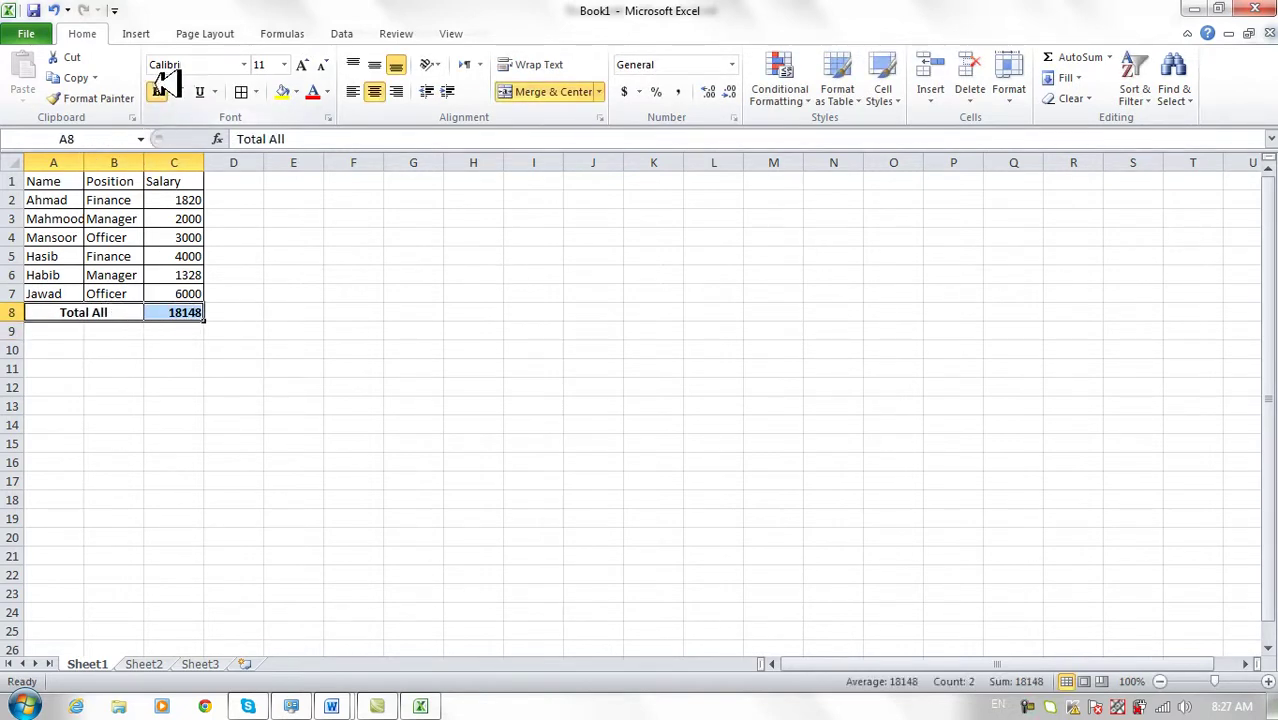
left_click(178, 91)
left_click(272, 330)
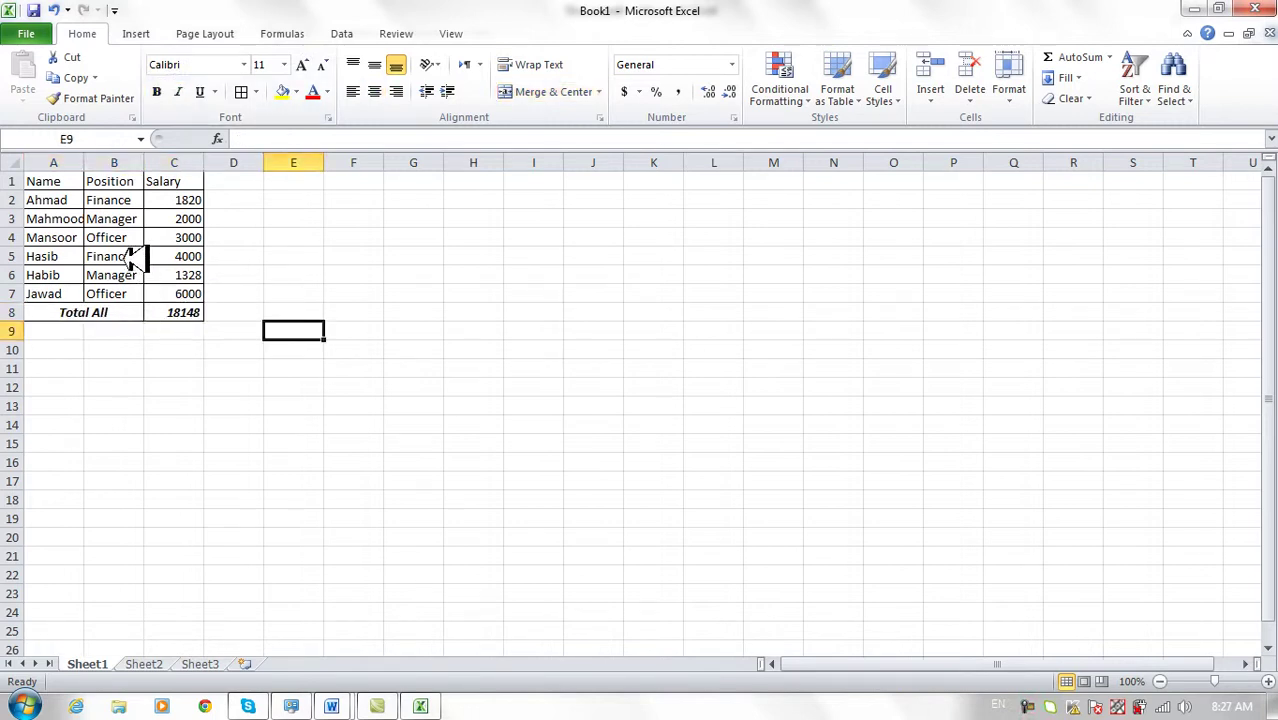
Step: Switch back to the Word document, examine the total row in the linked table, and select the table
left_click(1194, 9)
left_click(419, 317)
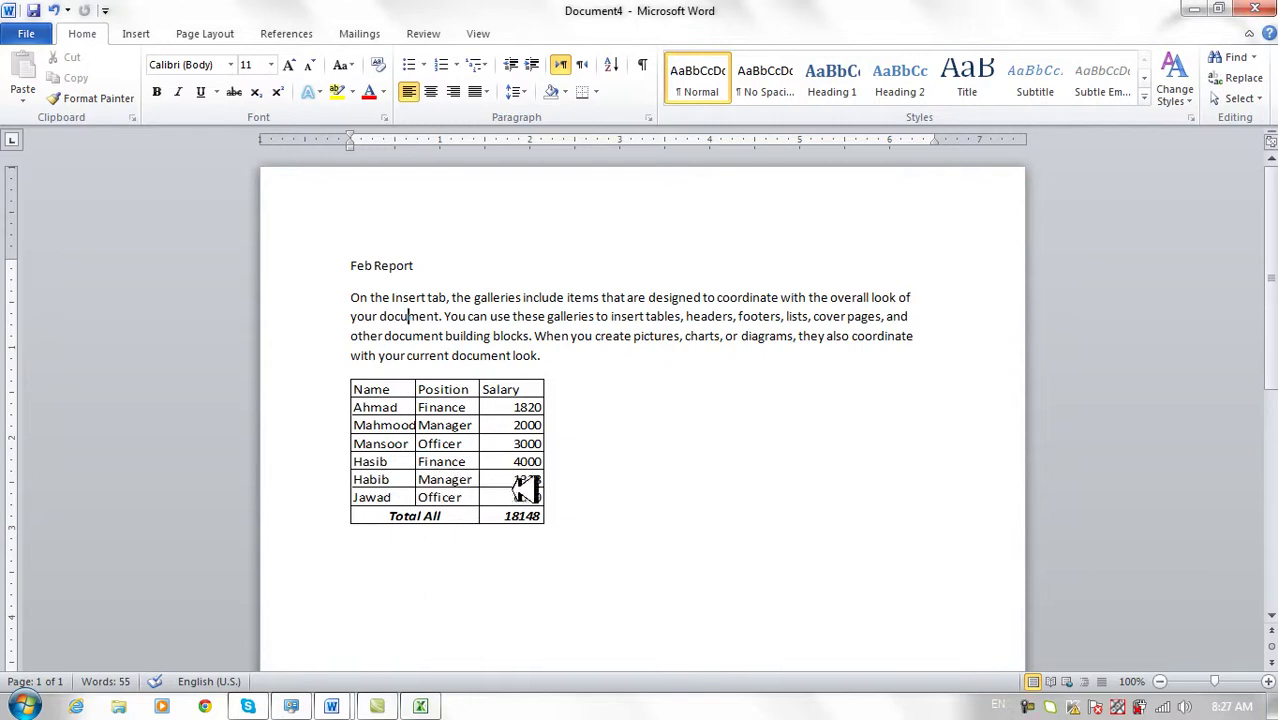
left_click(482, 434)
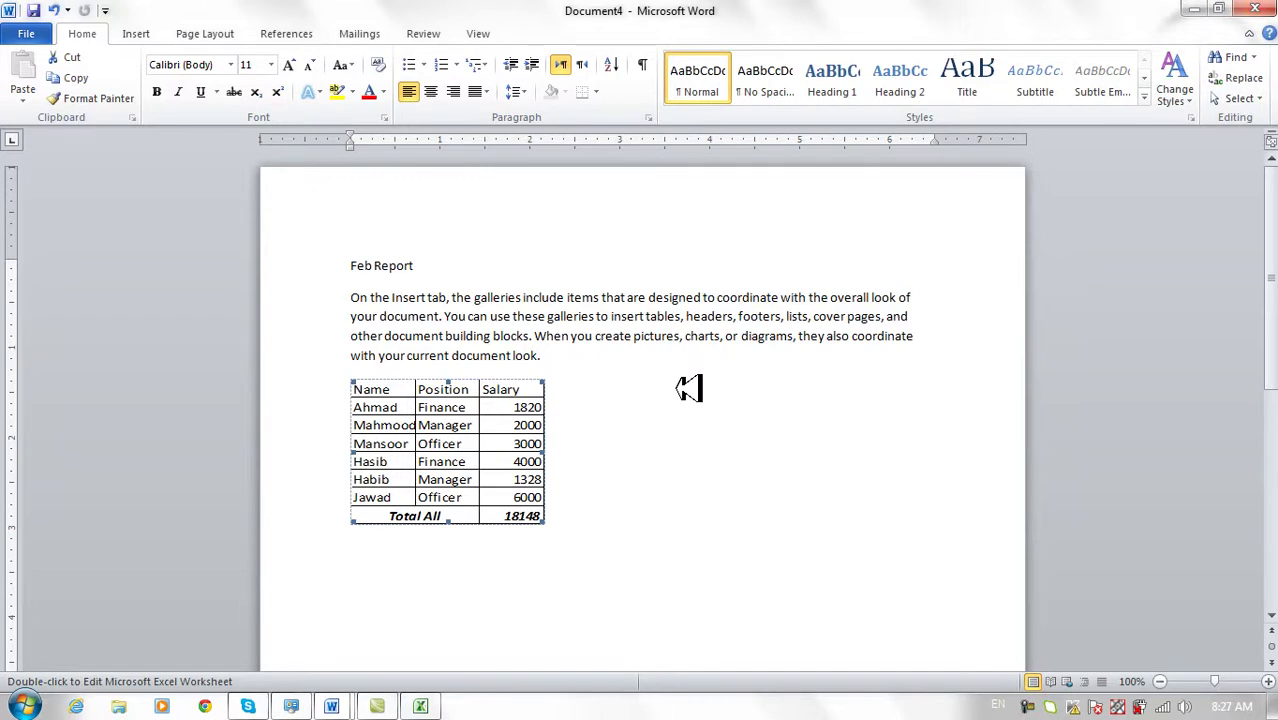
left_click(337, 540)
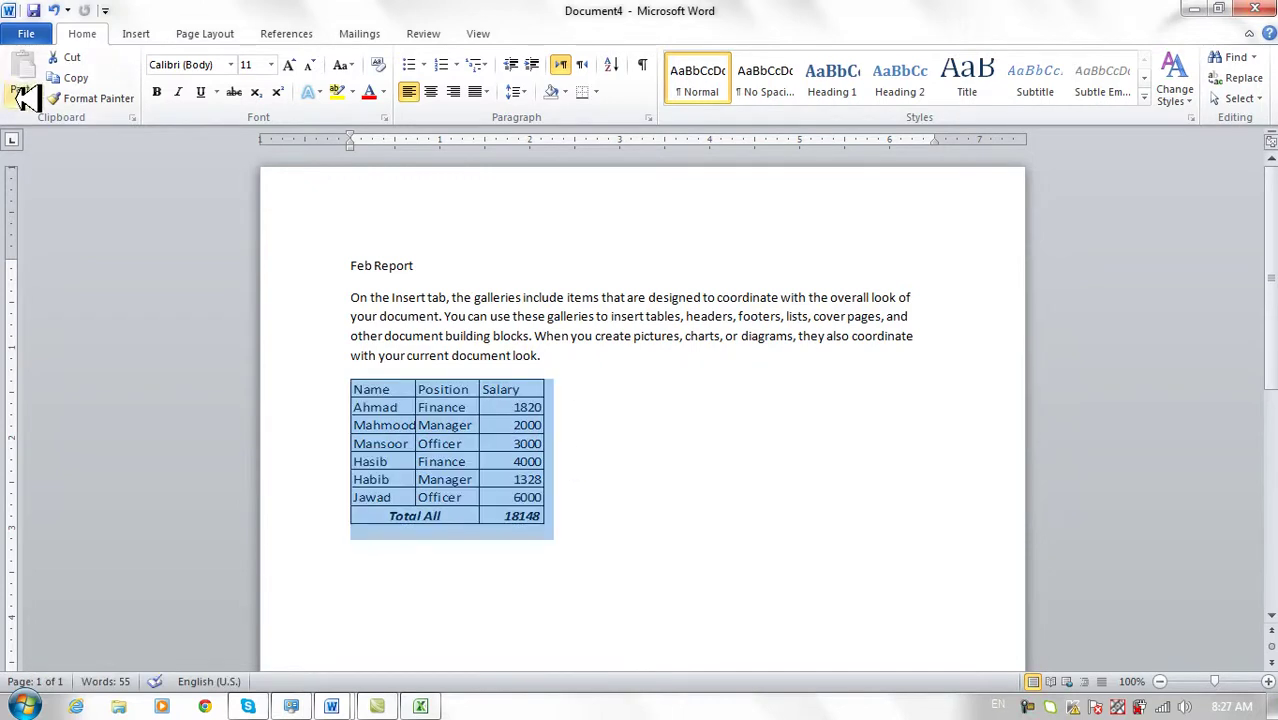
left_click(25, 97)
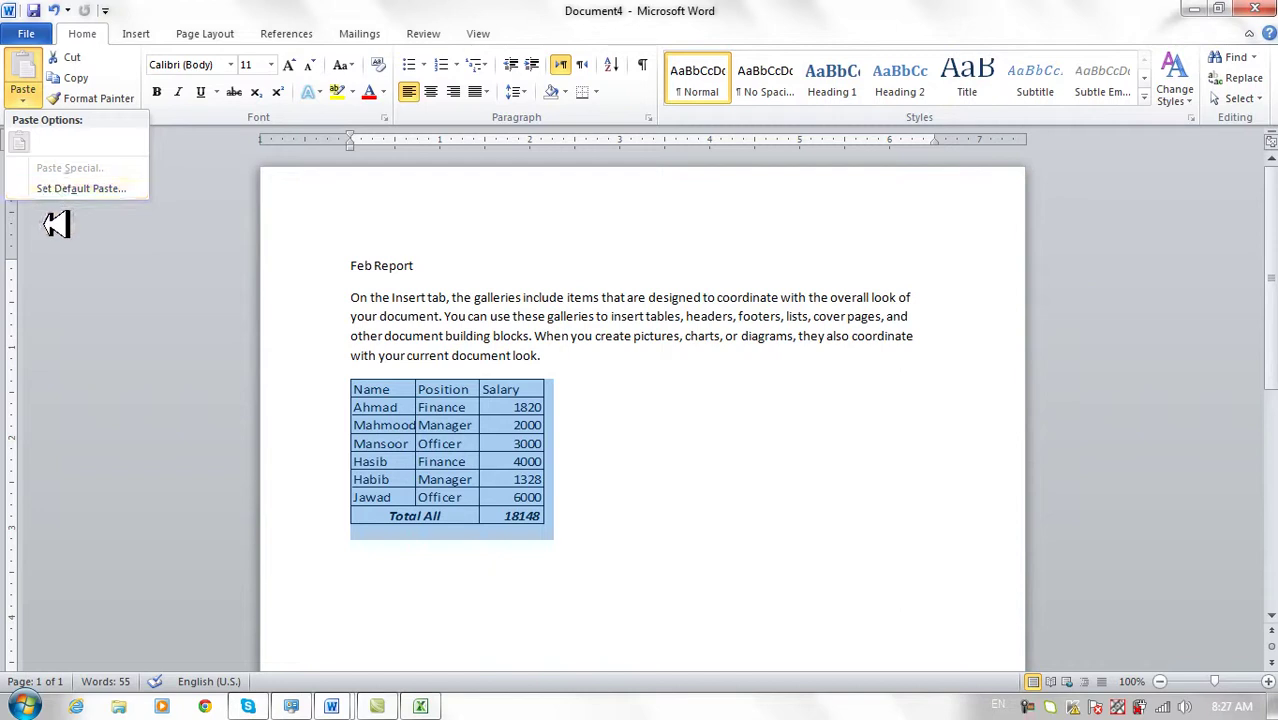
left_click(385, 560)
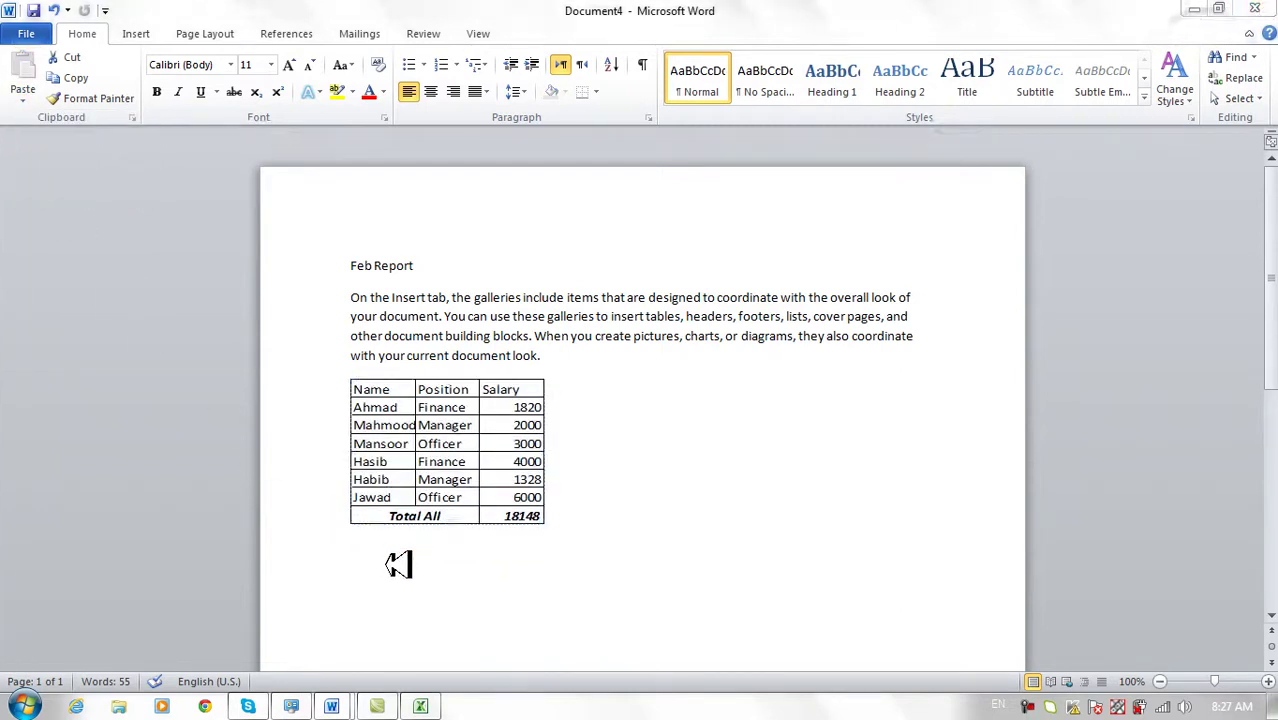
Step: Create a new blank document, title it March Report and generate three paragraphs of sample text below the title
key("ctrl+n")
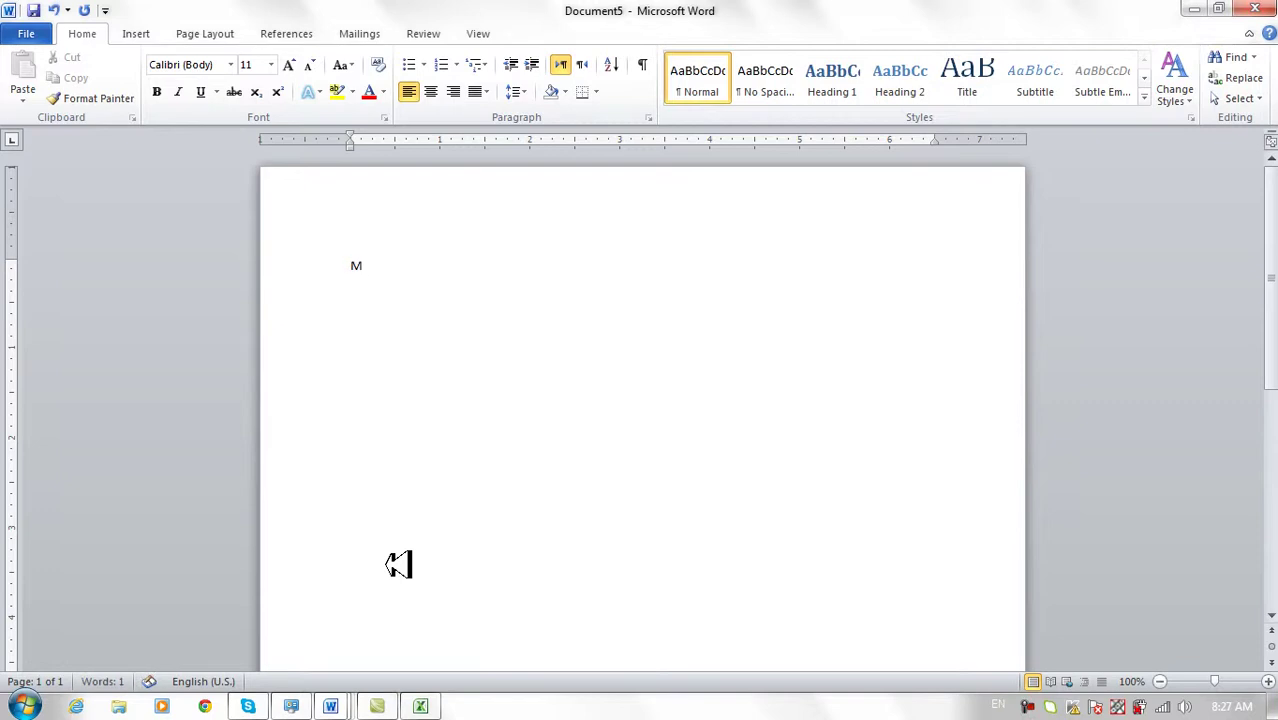
type("March Report")
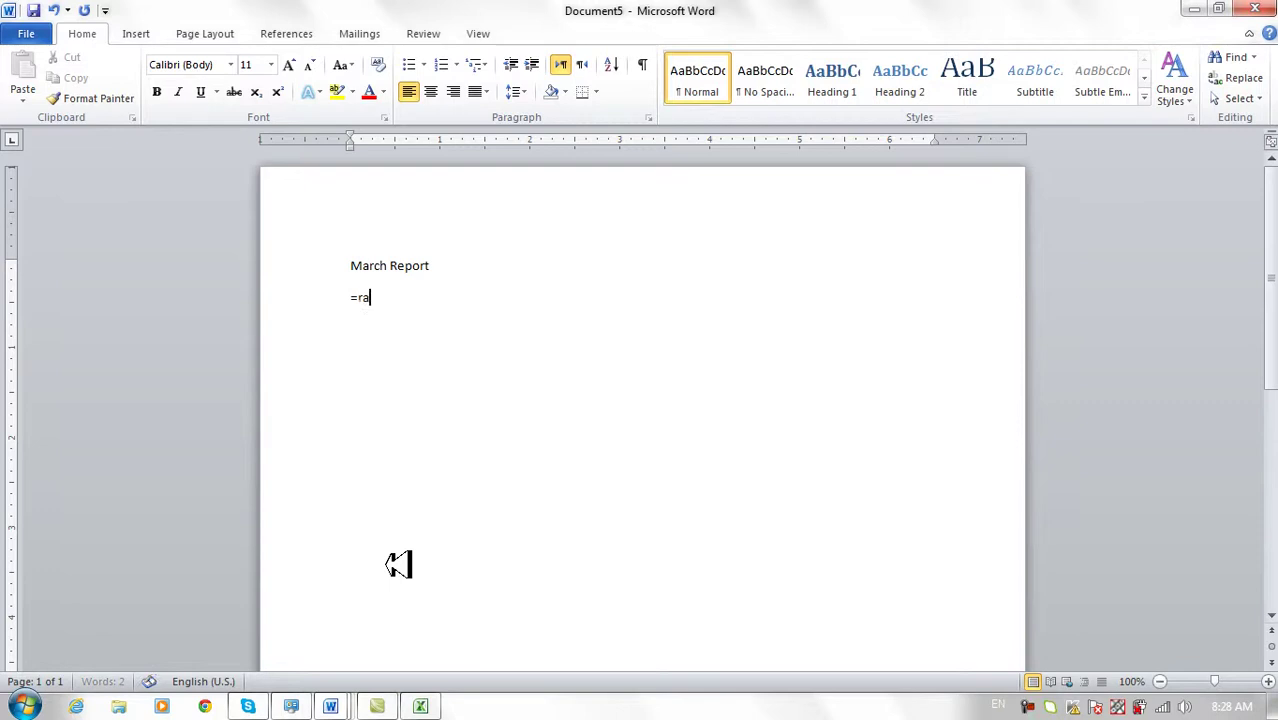
key("Return")
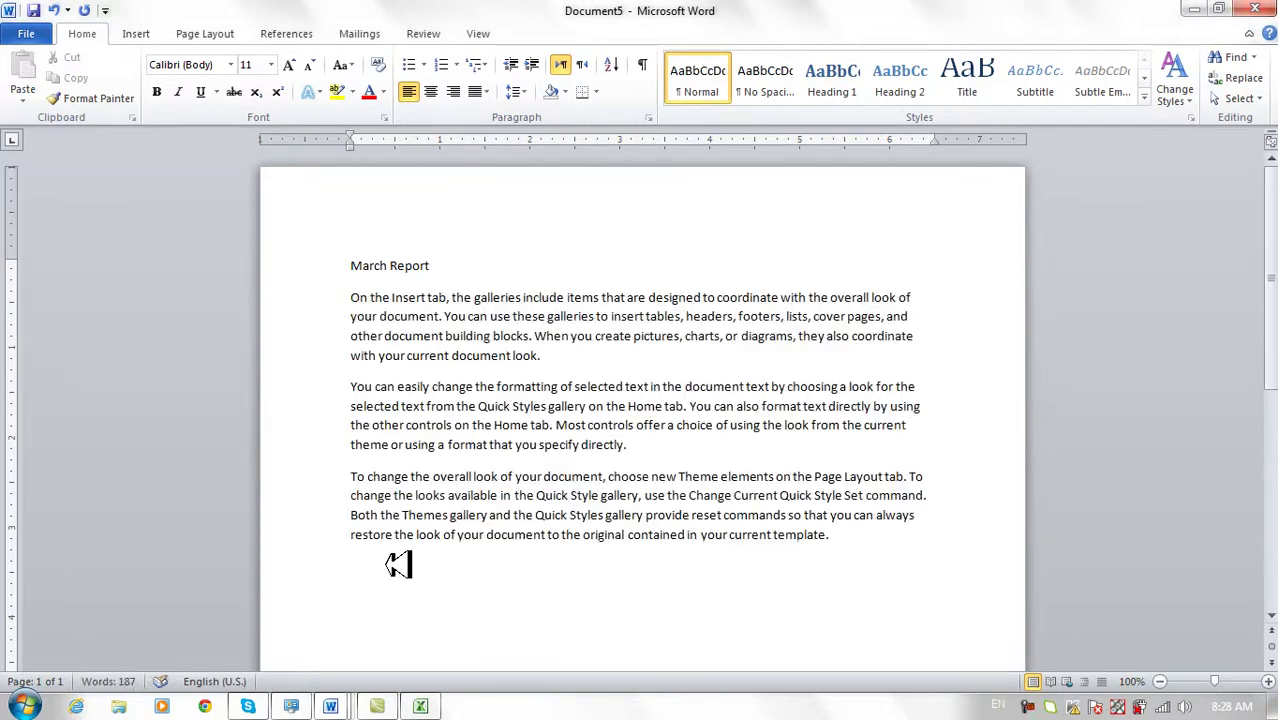
Step: Copy the March Report title line and check the paste options before and after copying
left_click(30, 95)
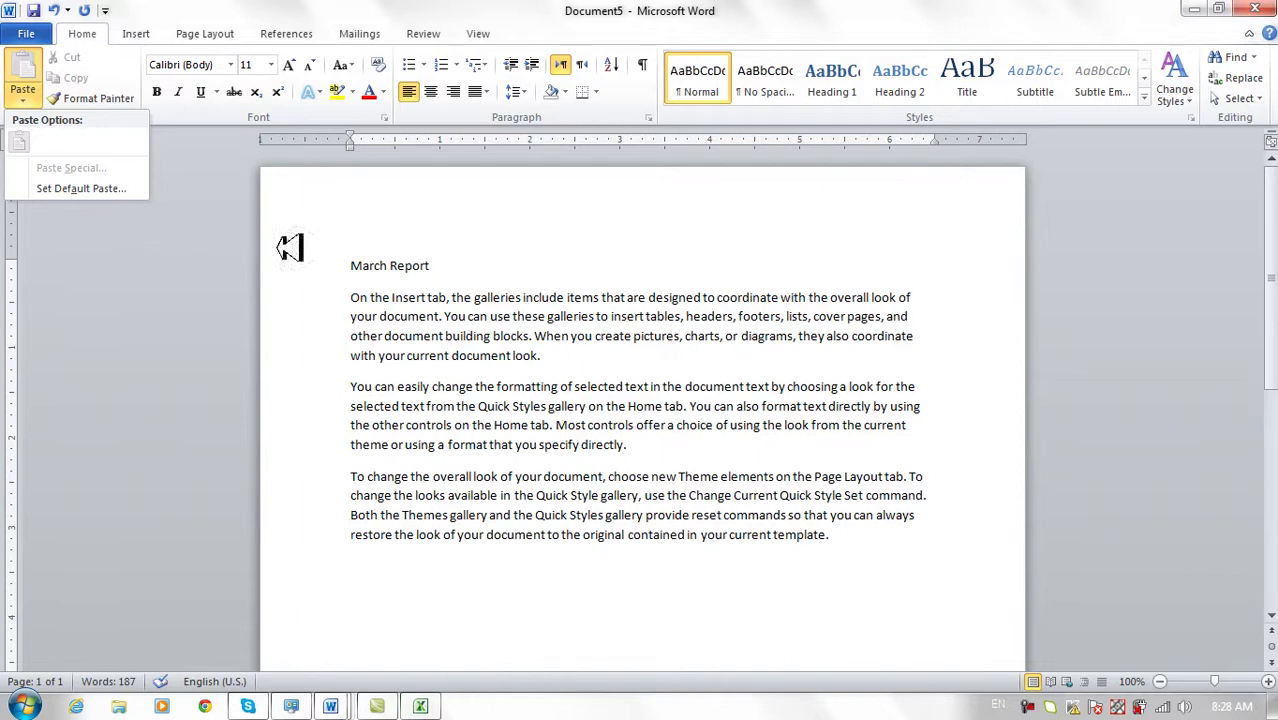
left_click(418, 300)
left_click_drag(436, 266, 346, 265)
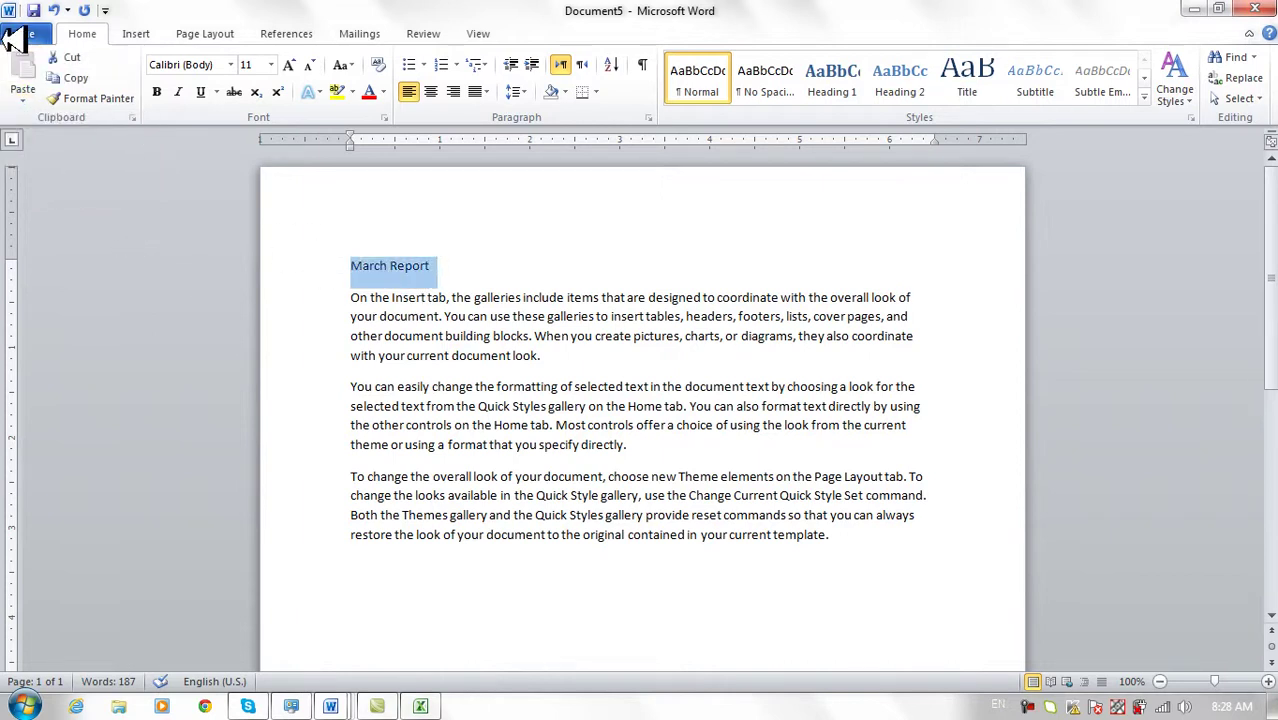
left_click(80, 78)
left_click(28, 96)
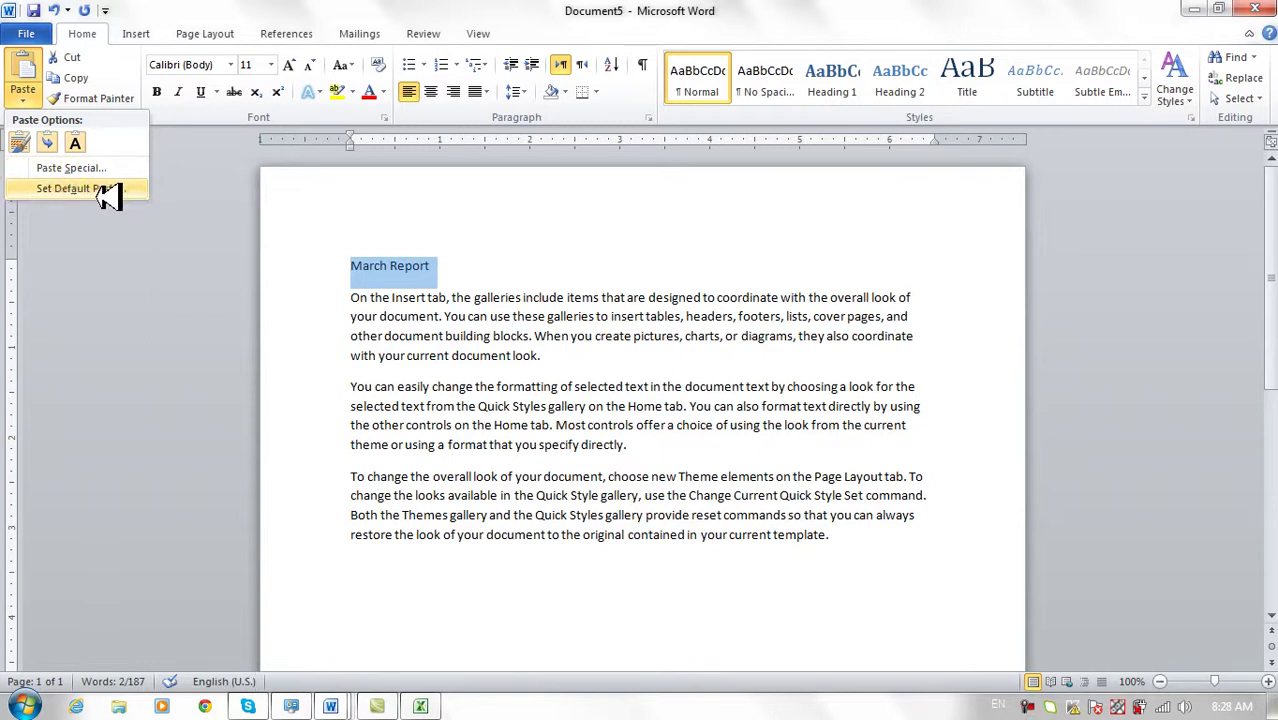
key("Escape")
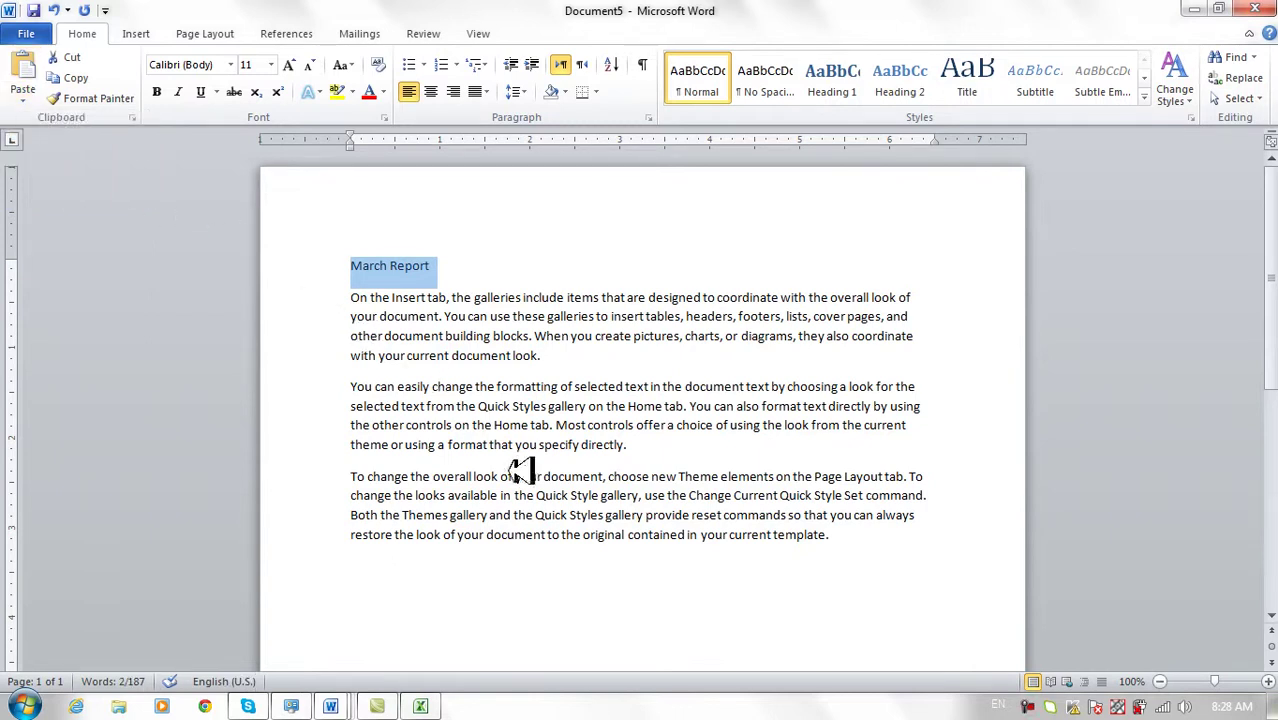
Step: Open the default paste settings from the paste options, examine the advanced Word options and close them without changes
left_click(573, 468)
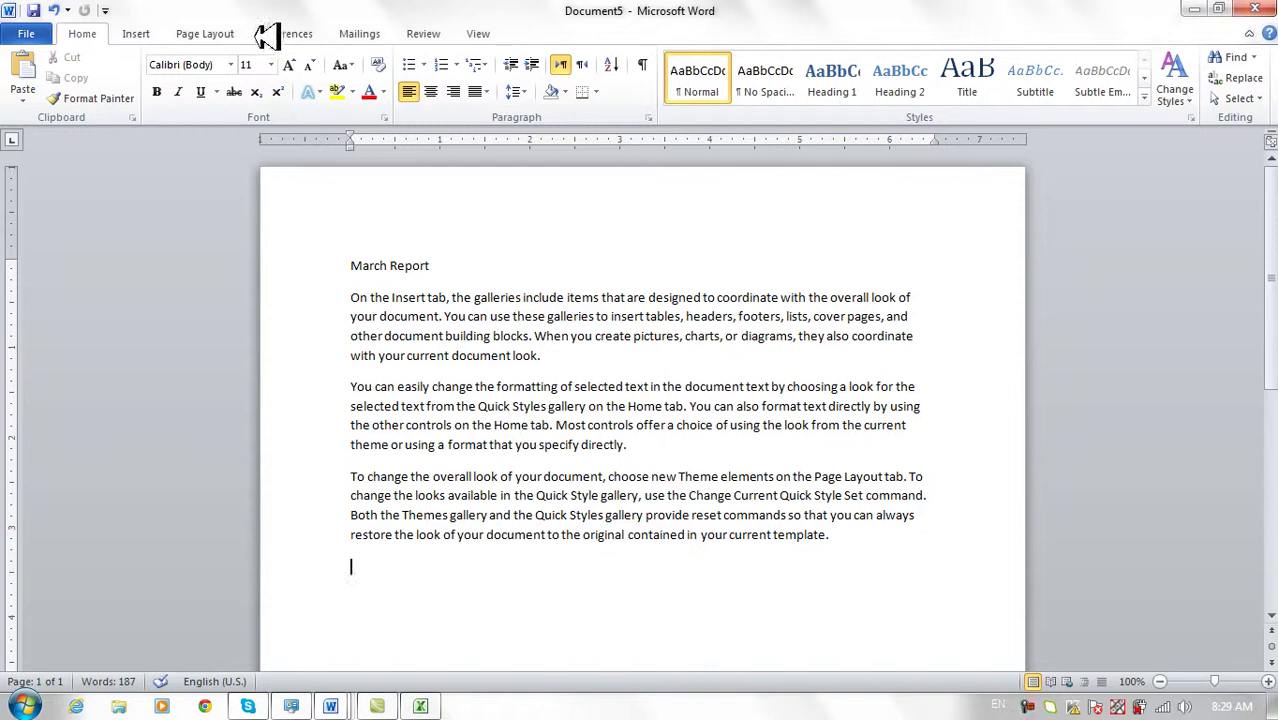
left_click(36, 96)
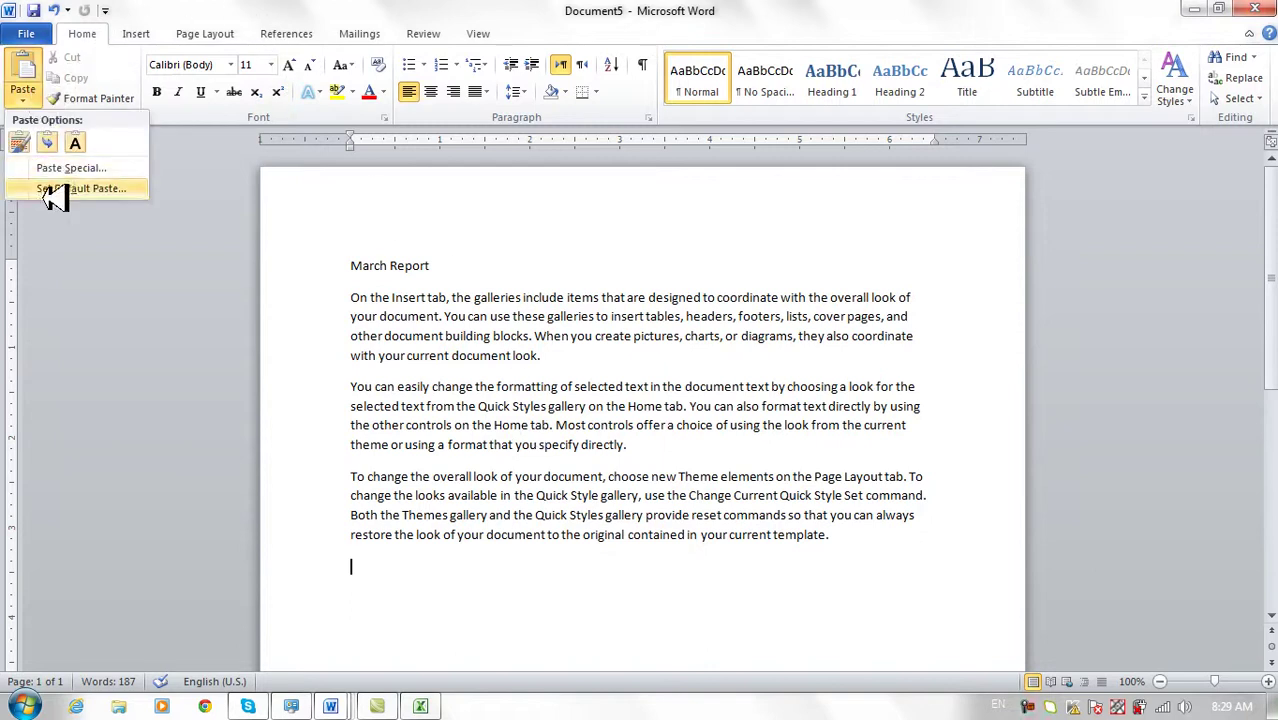
left_click(120, 192)
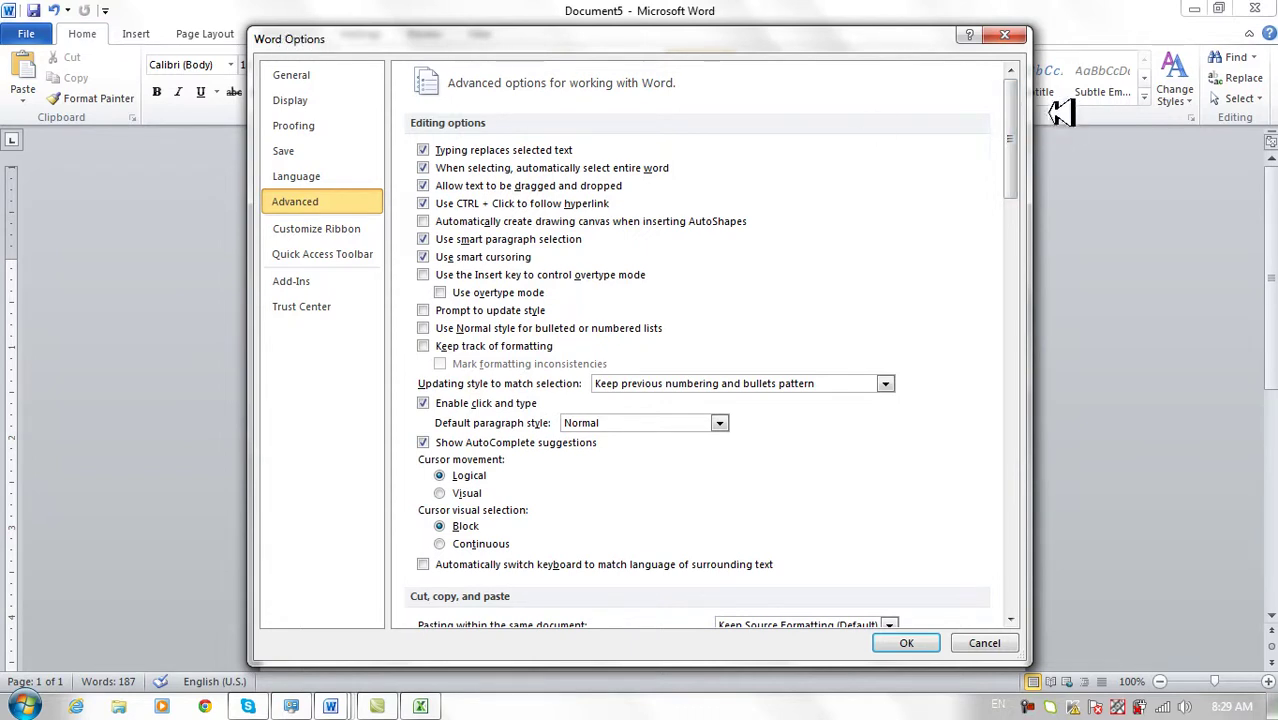
left_click(1005, 36)
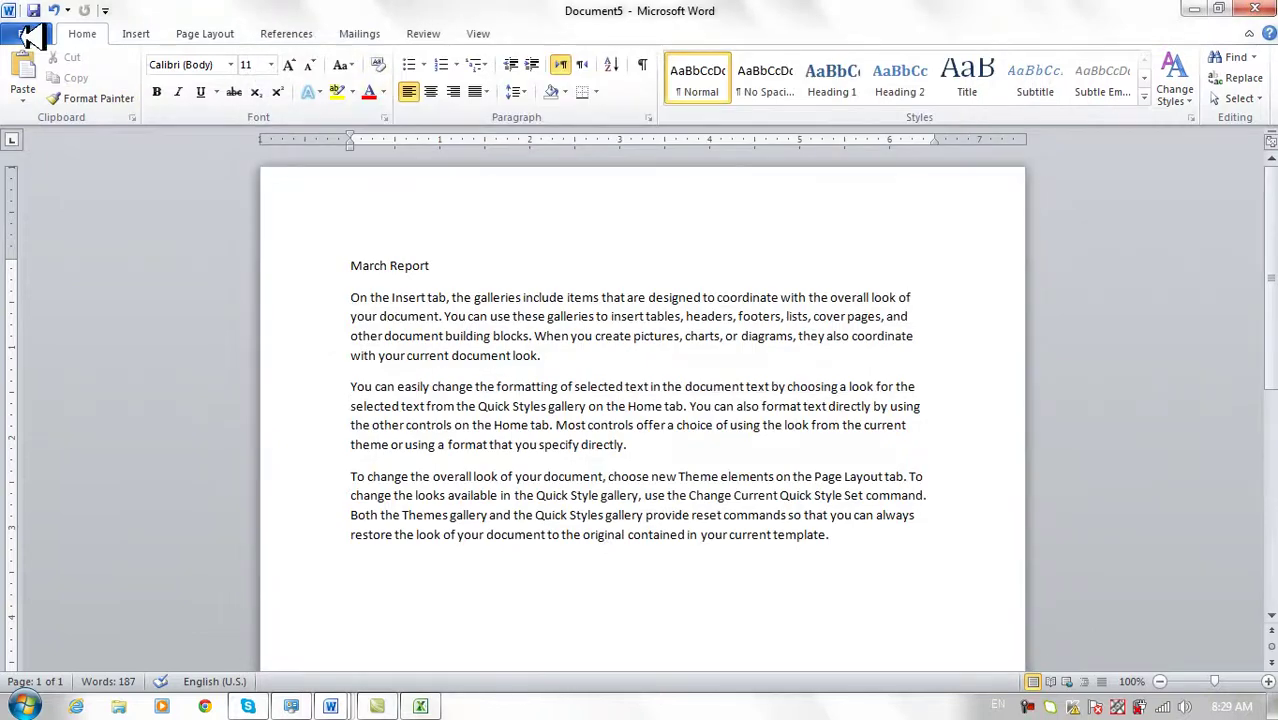